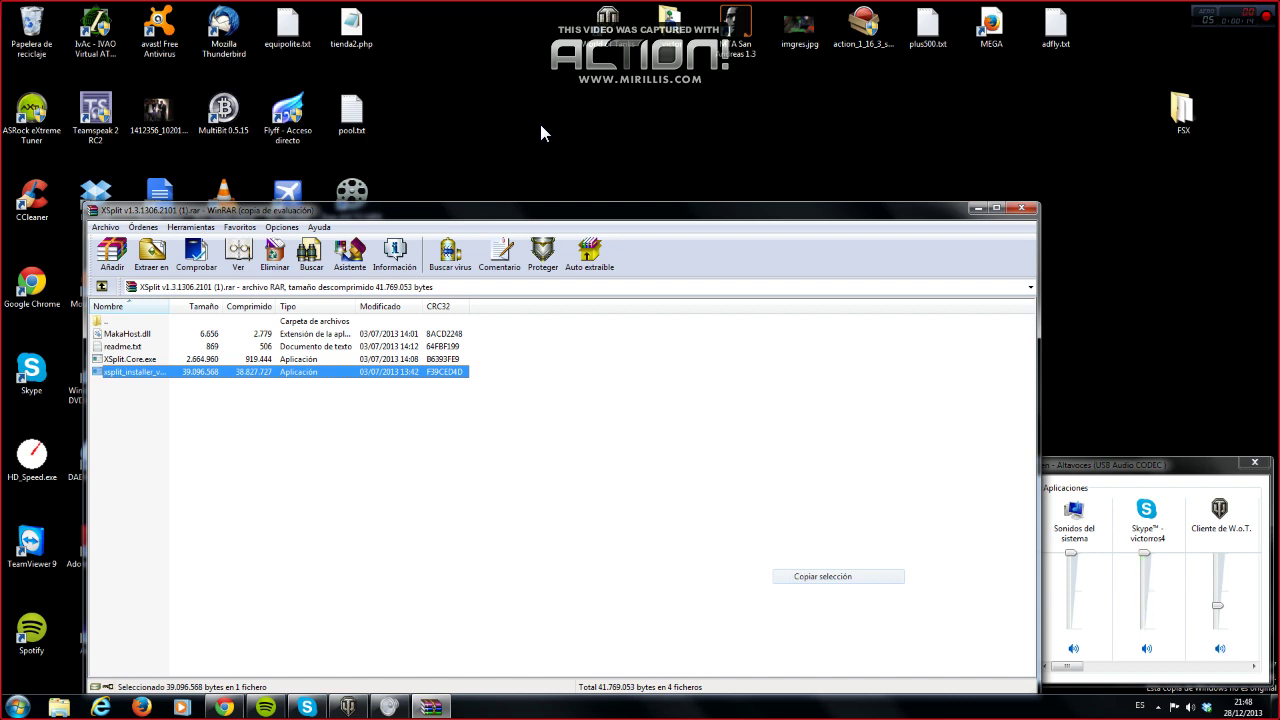
Move the WinRAR window aside, select the XSplit .rar file on the desktop, and close WinRAR.
{"action": "left_click_drag", "start_coordinate": [547, 211], "coordinate": [919, 160]}
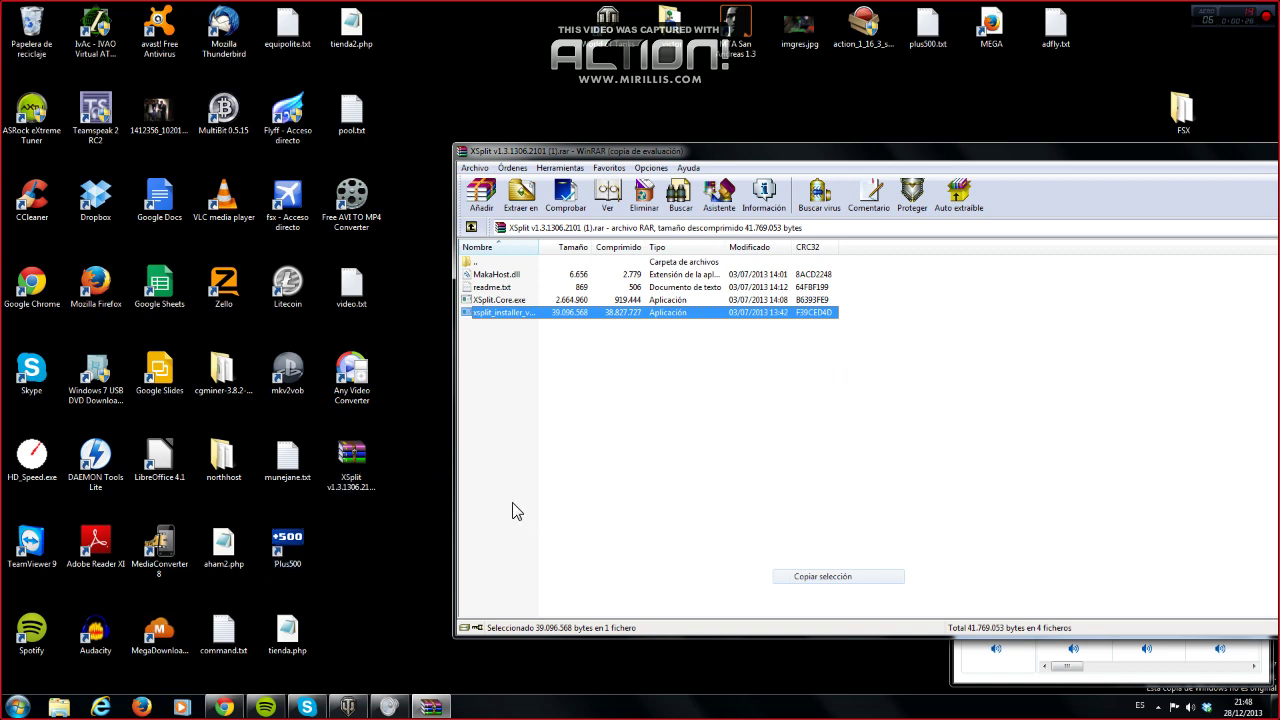
{"action": "left_click_drag", "start_coordinate": [401, 428], "coordinate": [330, 472]}
{"action": "left_click", "coordinate": [433, 408]}
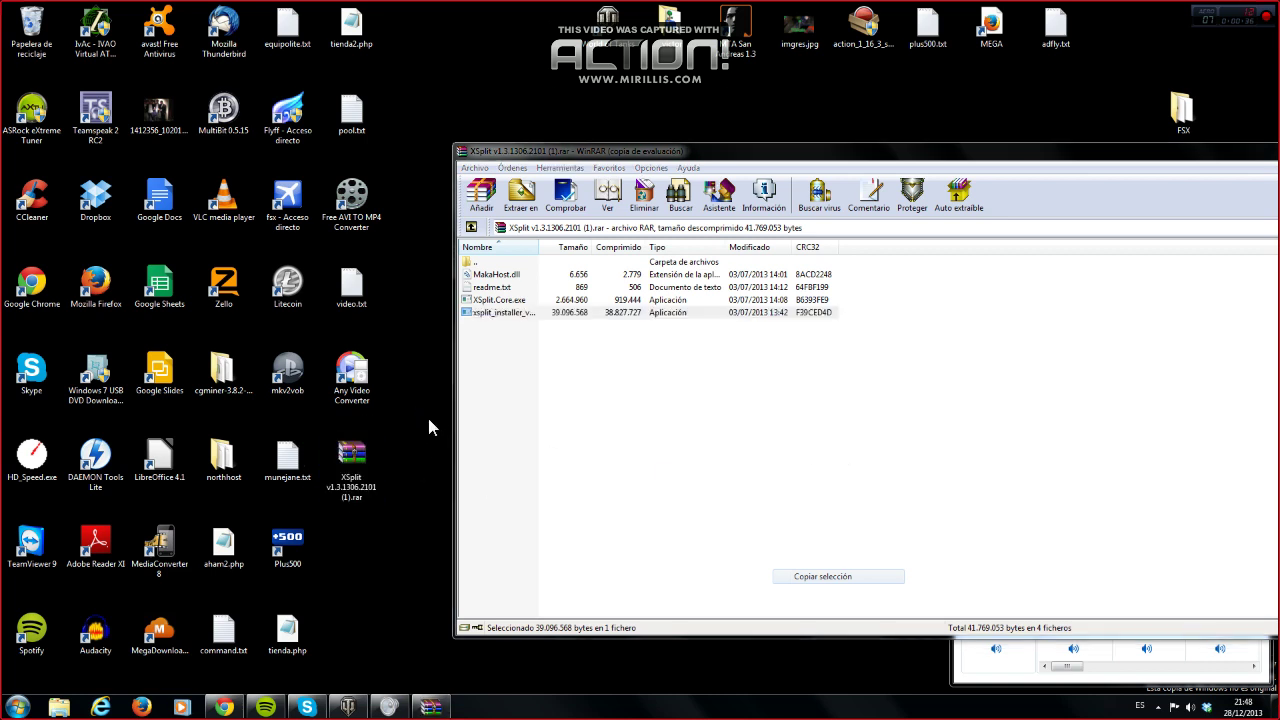
{"action": "left_click_drag", "start_coordinate": [391, 431], "coordinate": [330, 472]}
{"action": "left_click", "coordinate": [440, 408]}
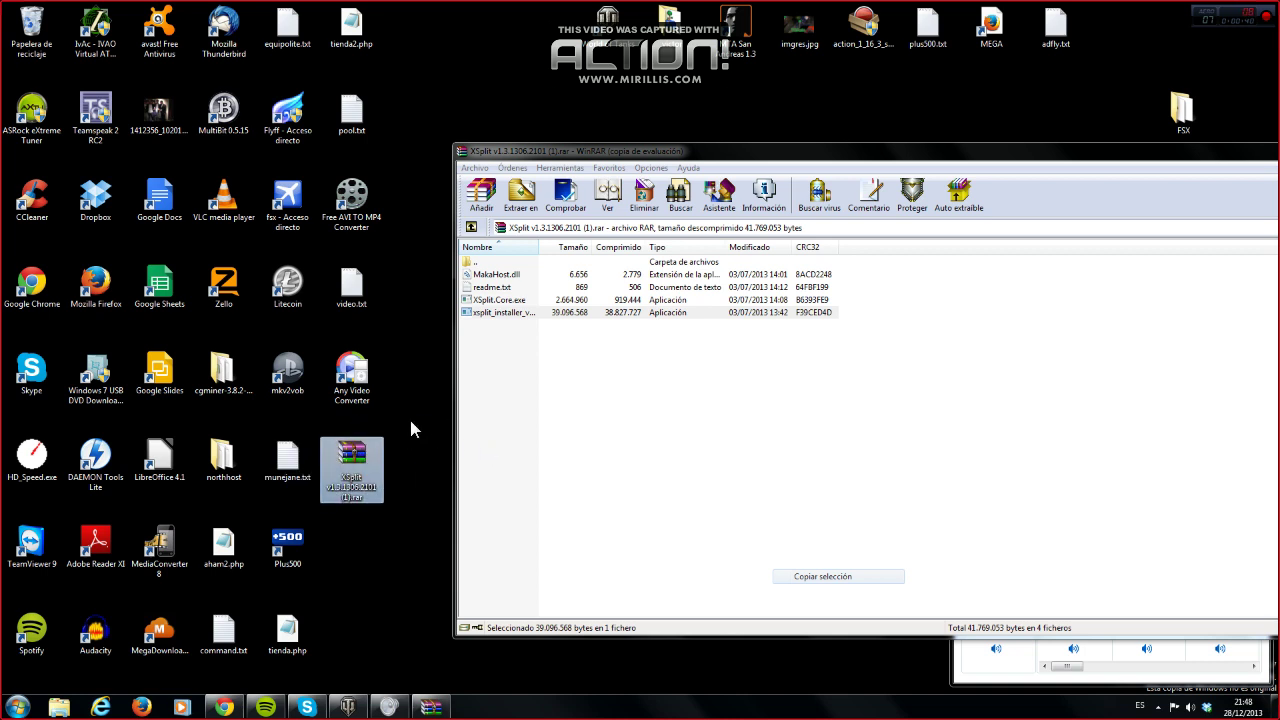
{"action": "left_click", "coordinate": [360, 458]}
{"action": "left_click_drag", "start_coordinate": [1272, 155], "coordinate": [934, 157]}
{"action": "left_click", "coordinate": [903, 152]}
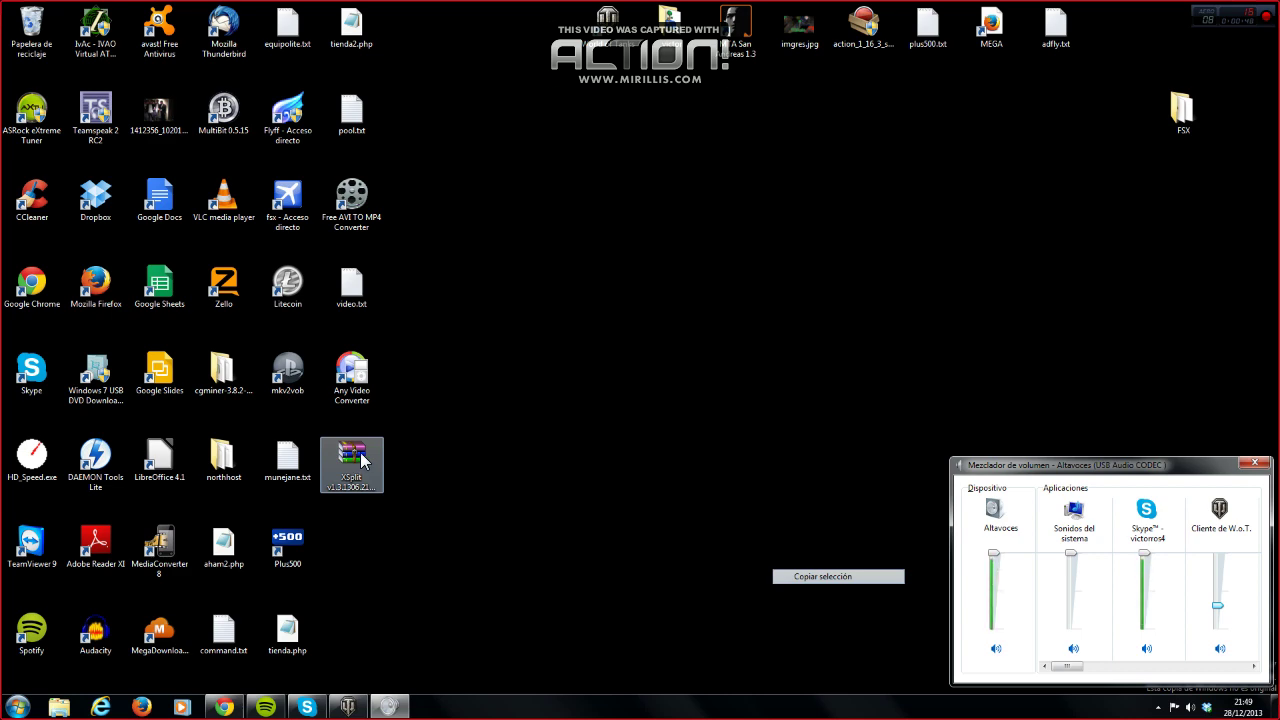
Reopen XSplit v1.3.1306.2101 (1).rar, dismiss the licence reminder, and select its listed files.
{"action": "double_click", "coordinate": [362, 460]}
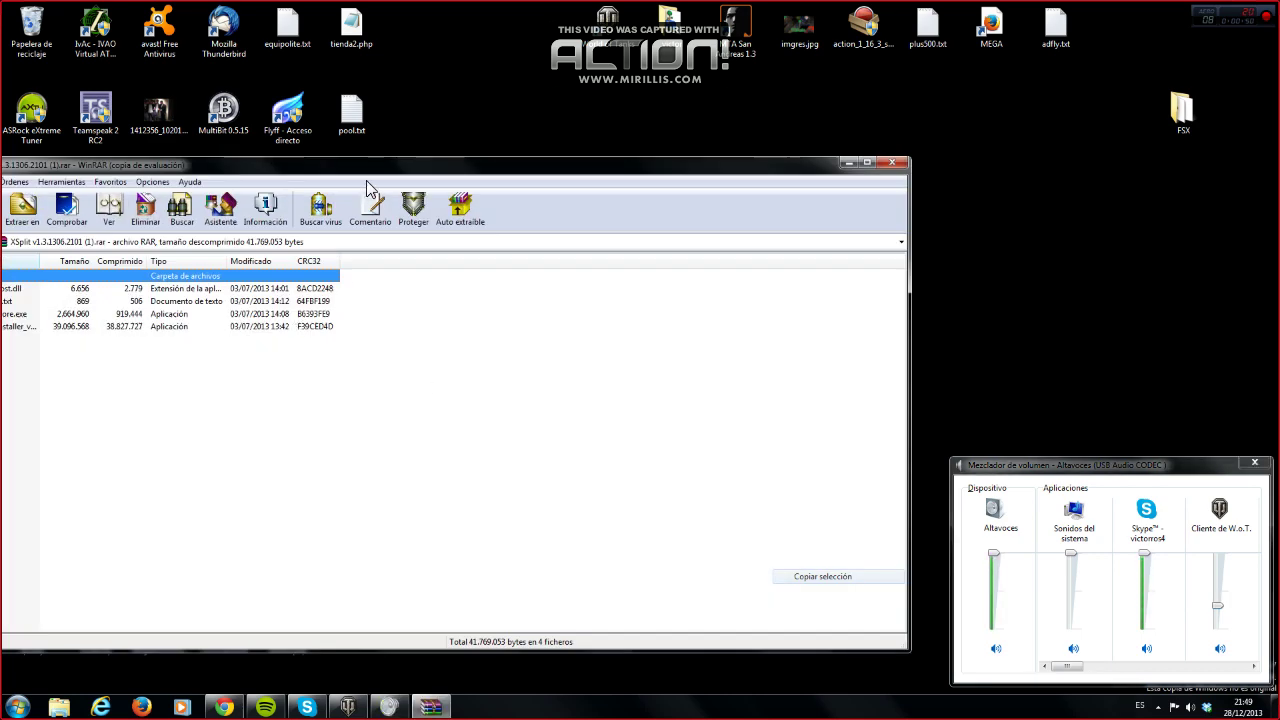
{"action": "left_click_drag", "start_coordinate": [380, 172], "coordinate": [877, 177]}
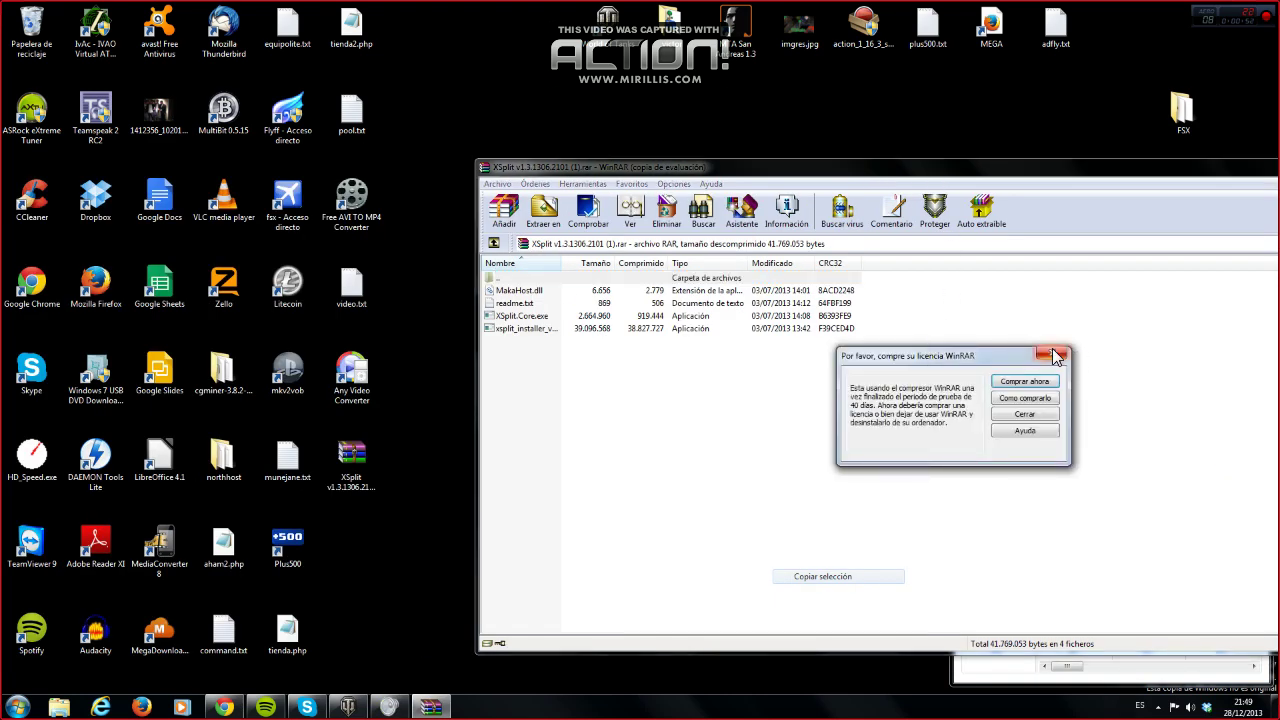
{"action": "left_click", "coordinate": [1057, 357]}
{"action": "left_click_drag", "start_coordinate": [486, 157], "coordinate": [1143, 155]}
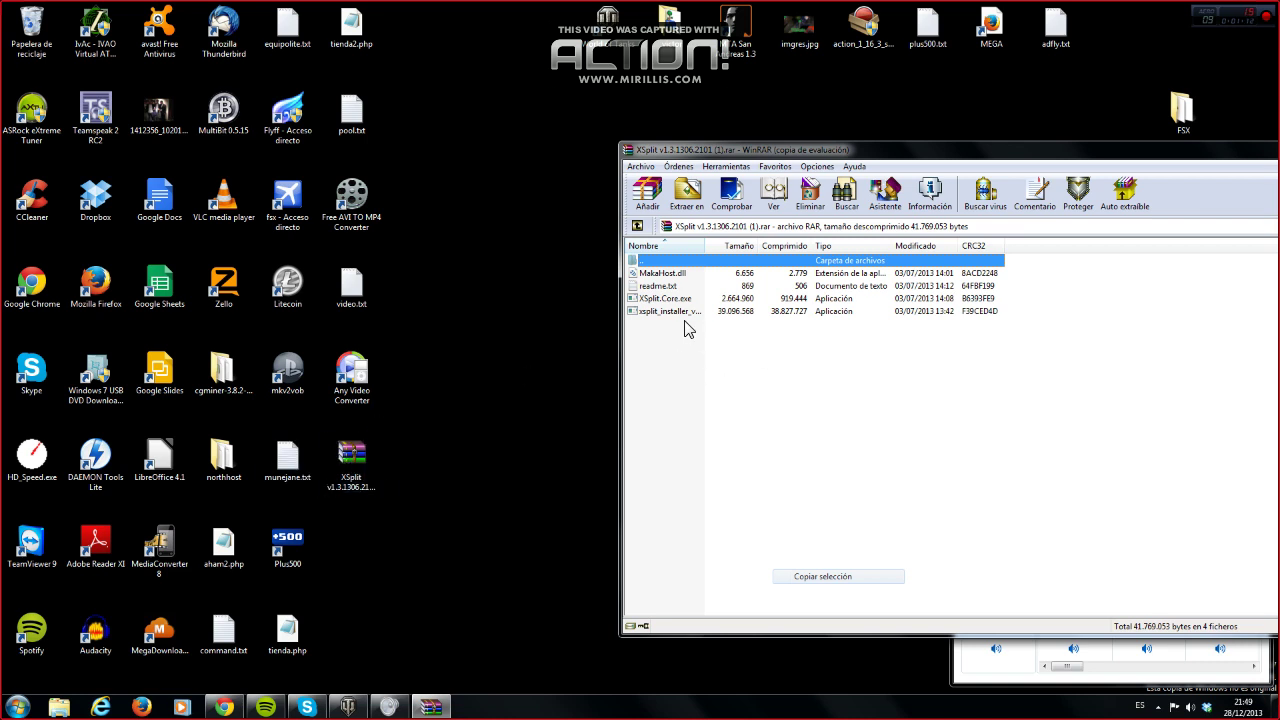
{"action": "double_click", "coordinate": [352, 462]}
{"action": "left_click_drag", "start_coordinate": [694, 394], "coordinate": [690, 281]}
Create a new desktop folder named xplit.
{"action": "right_click", "coordinate": [503, 131]}
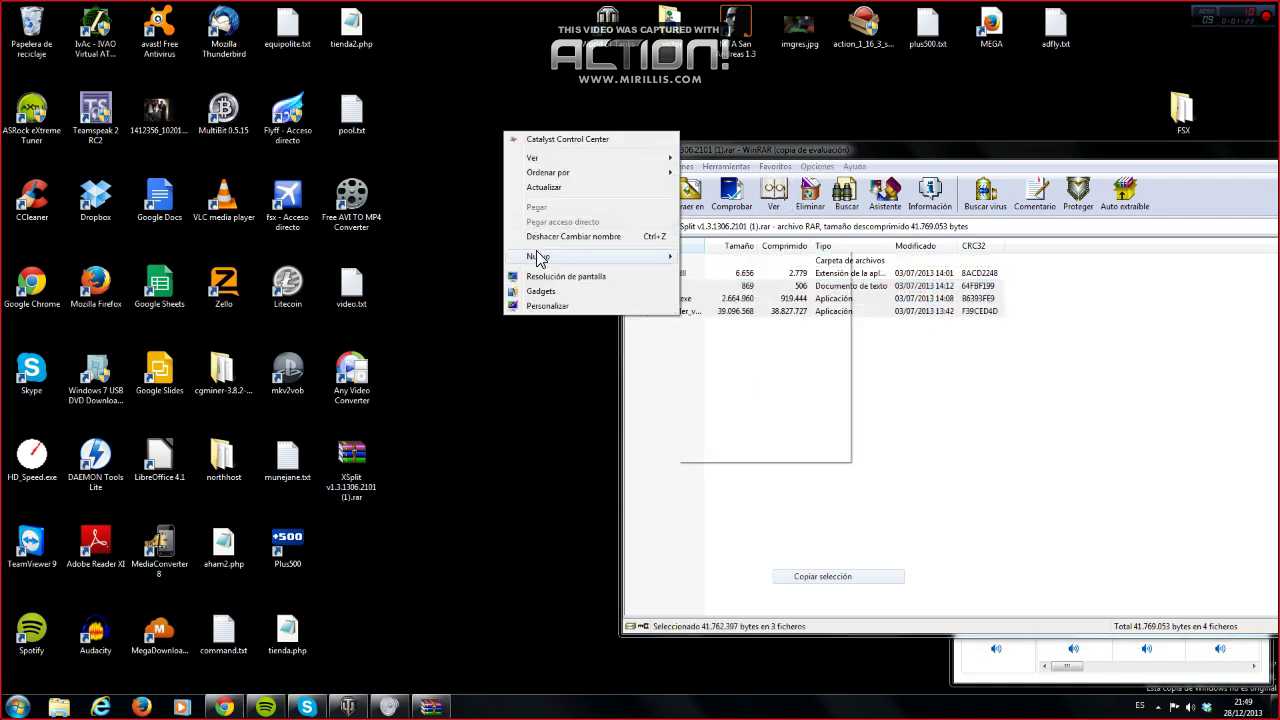
{"action": "mouse_move", "coordinate": [539, 258]}
{"action": "left_click", "coordinate": [710, 257]}
{"action": "key", "text": "BackSpace"}
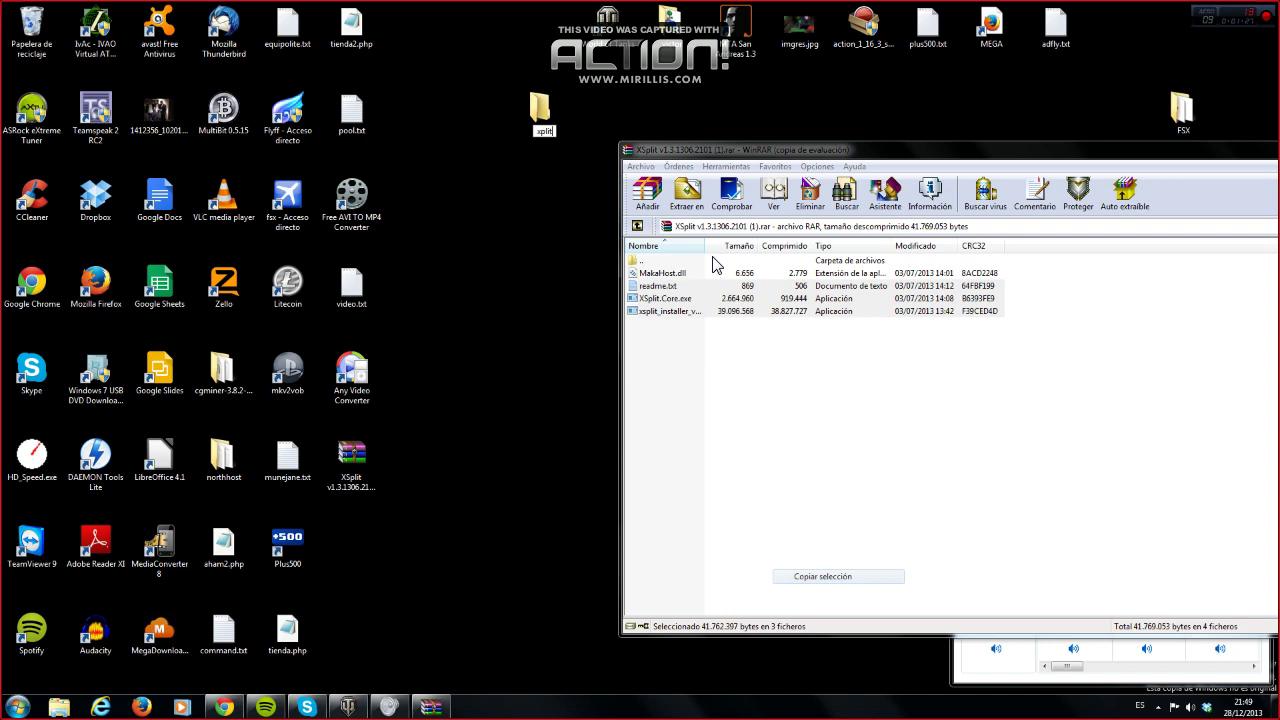
{"action": "key", "text": "Return"}
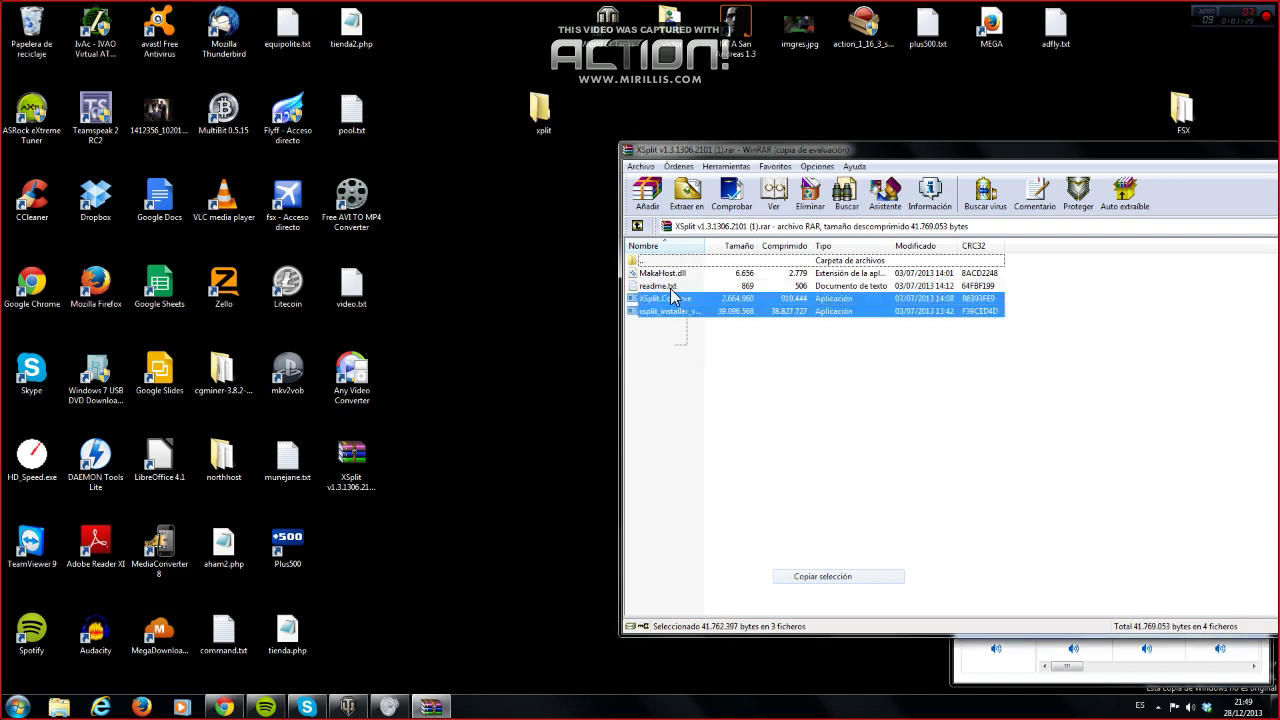
Extract the four archive files into xplit, close WinRAR, and run the XSplit installer.
{"action": "left_click", "coordinate": [672, 277], "text": "ctrl"}
{"action": "left_click_drag", "start_coordinate": [666, 286], "coordinate": [541, 122]}
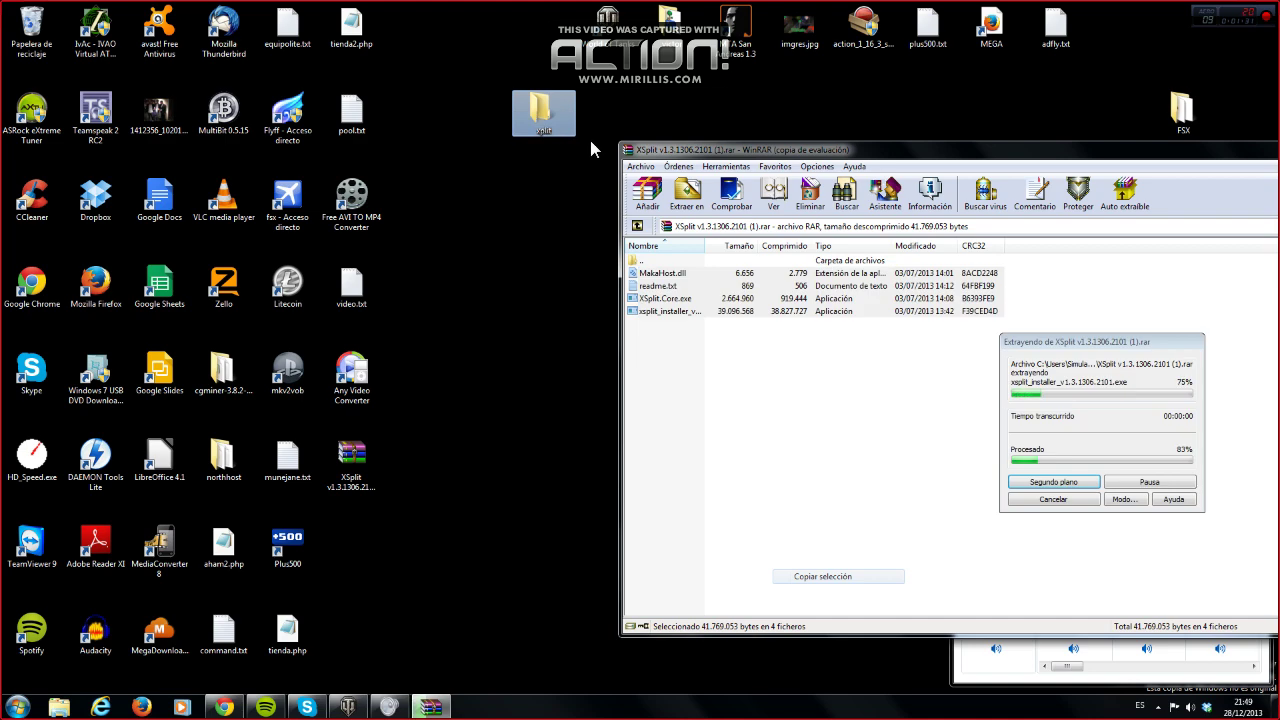
{"action": "double_click", "coordinate": [545, 110]}
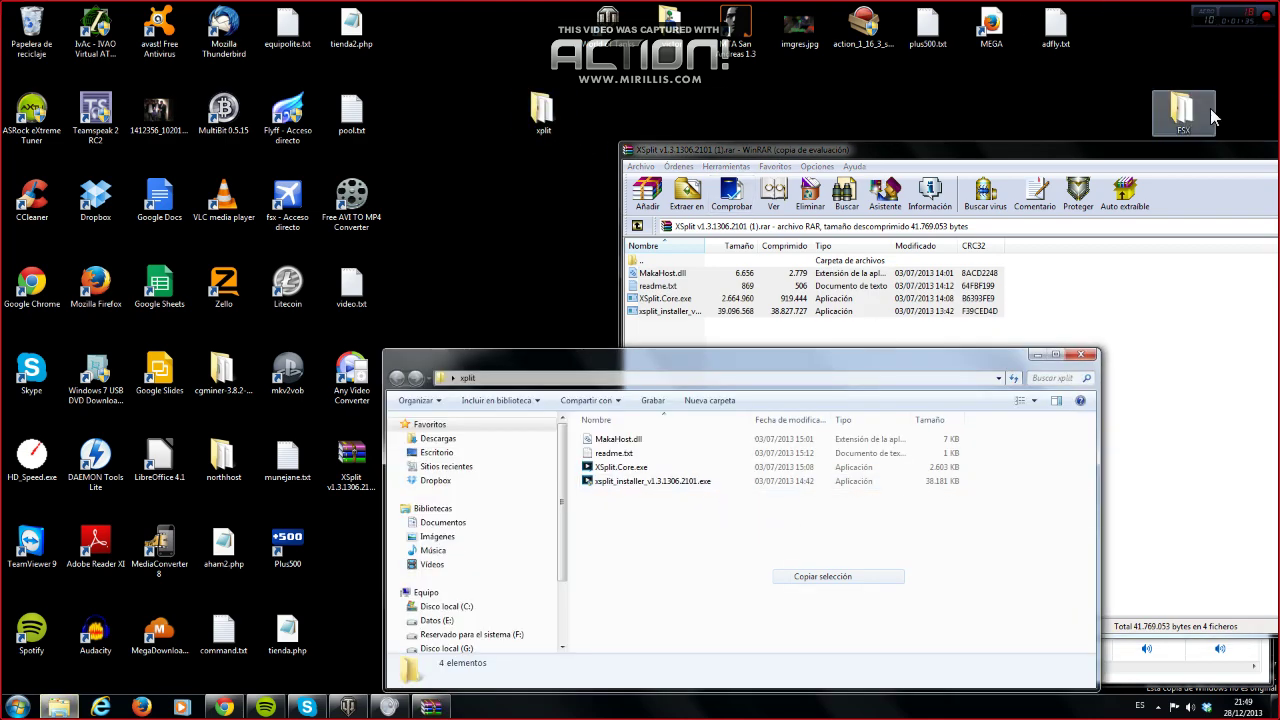
{"action": "left_click_drag", "start_coordinate": [760, 150], "coordinate": [160, 150]}
{"action": "left_click", "coordinate": [958, 148]}
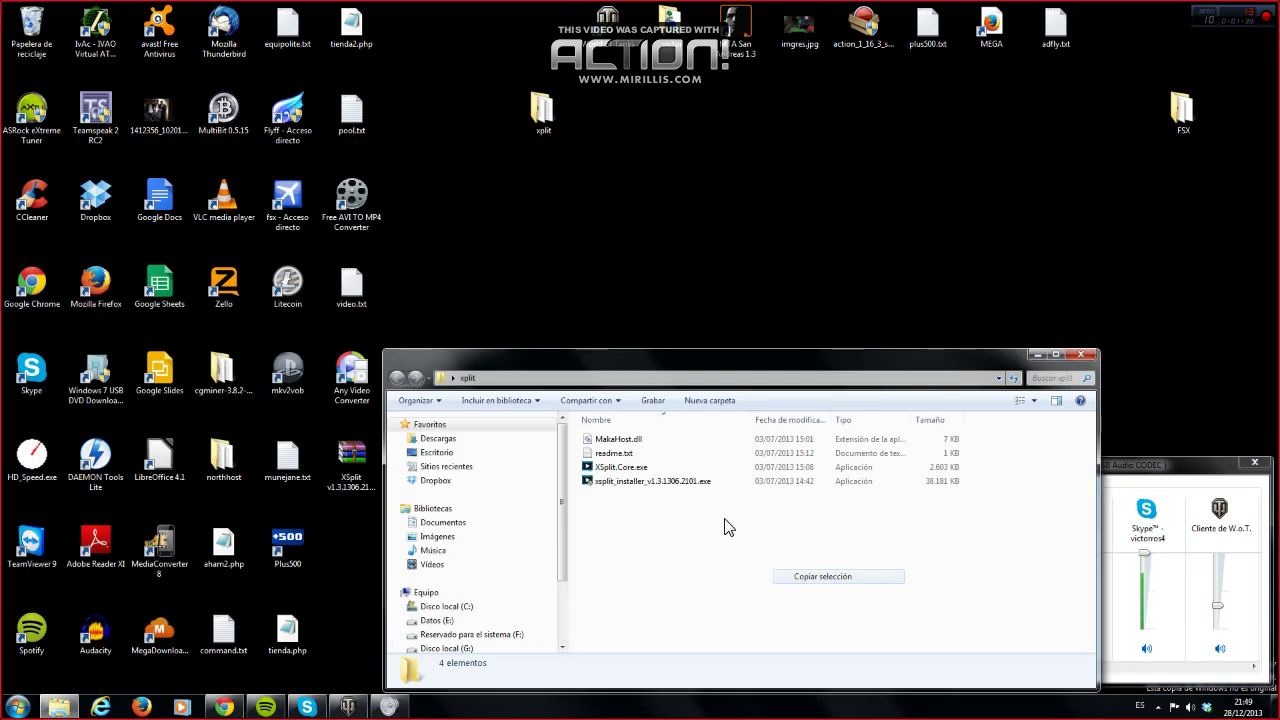
{"action": "left_click", "coordinate": [627, 484]}
{"action": "double_click", "coordinate": [627, 484]}
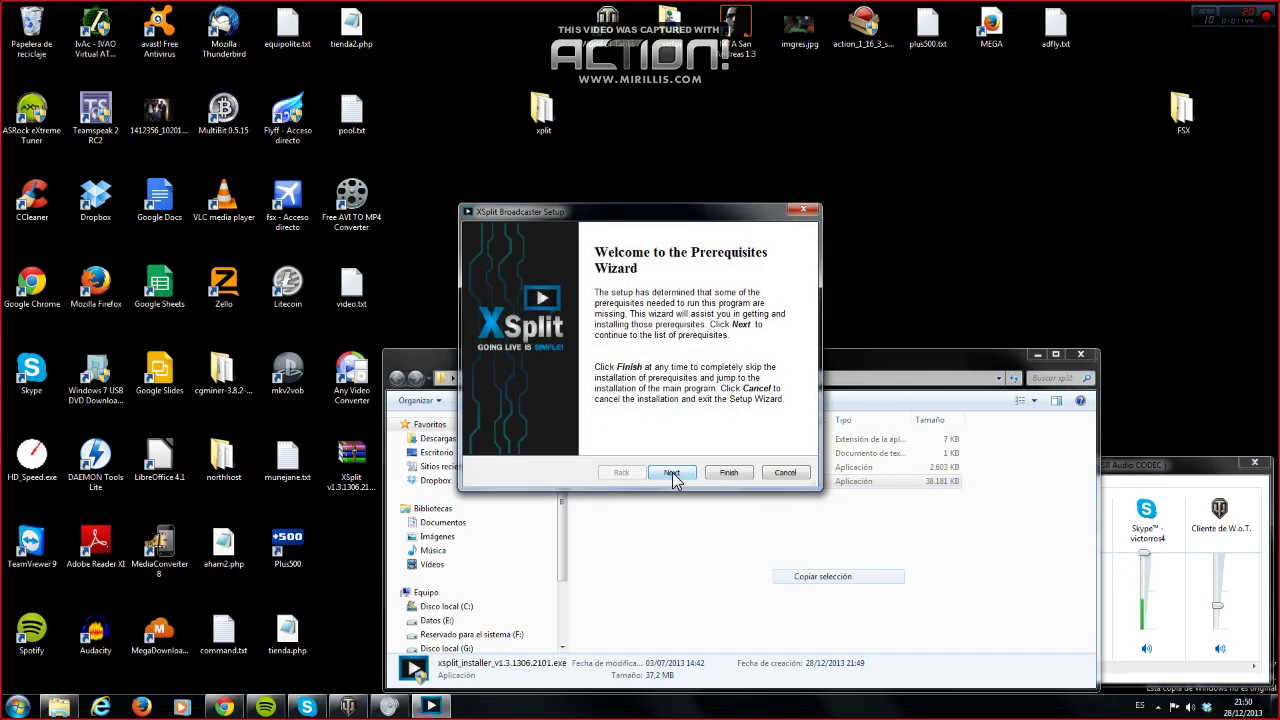
Start the Adobe Flash Player prerequisite install, restarting the prerequisites wizard once.
{"action": "left_click", "coordinate": [673, 474]}
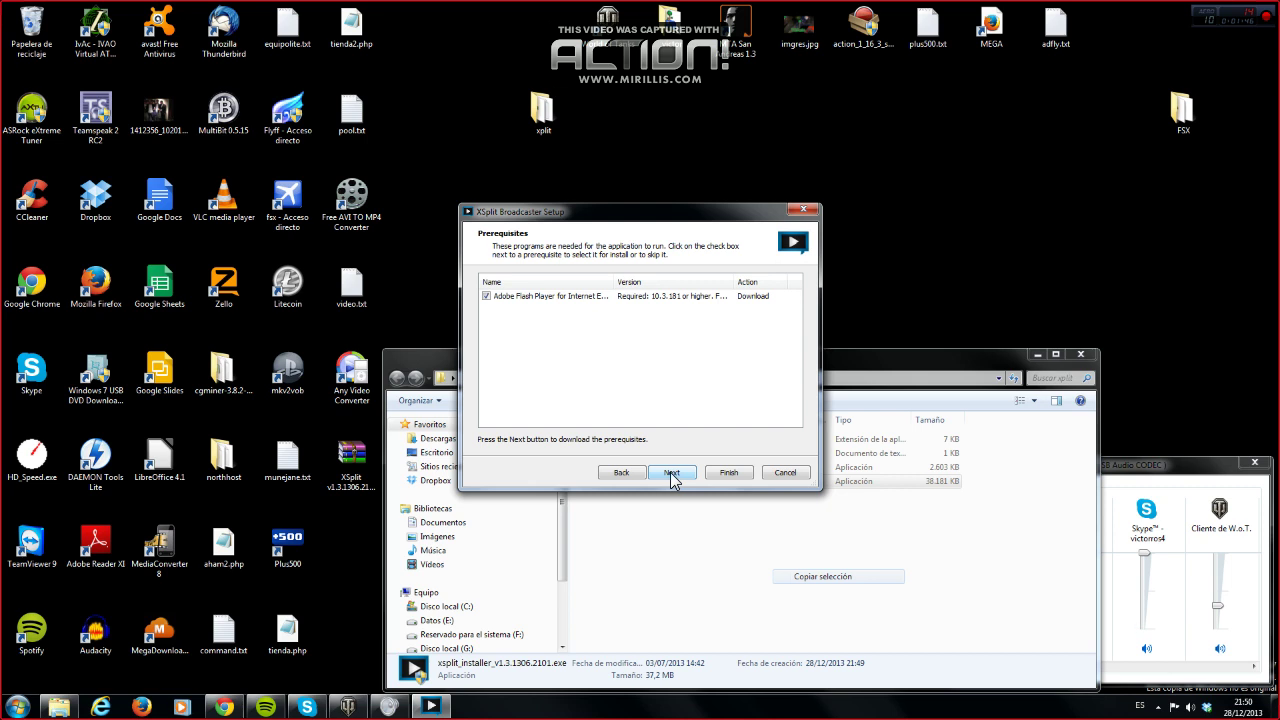
{"action": "left_click", "coordinate": [671, 474]}
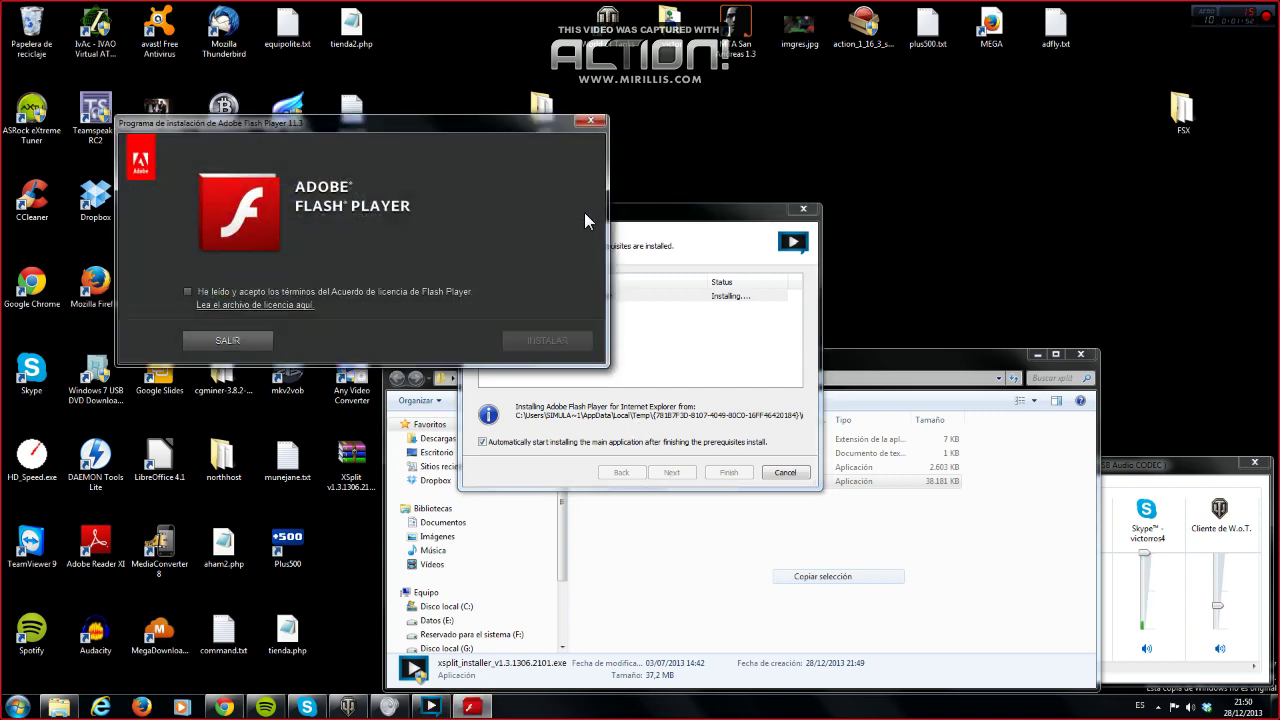
{"action": "left_click", "coordinate": [591, 121]}
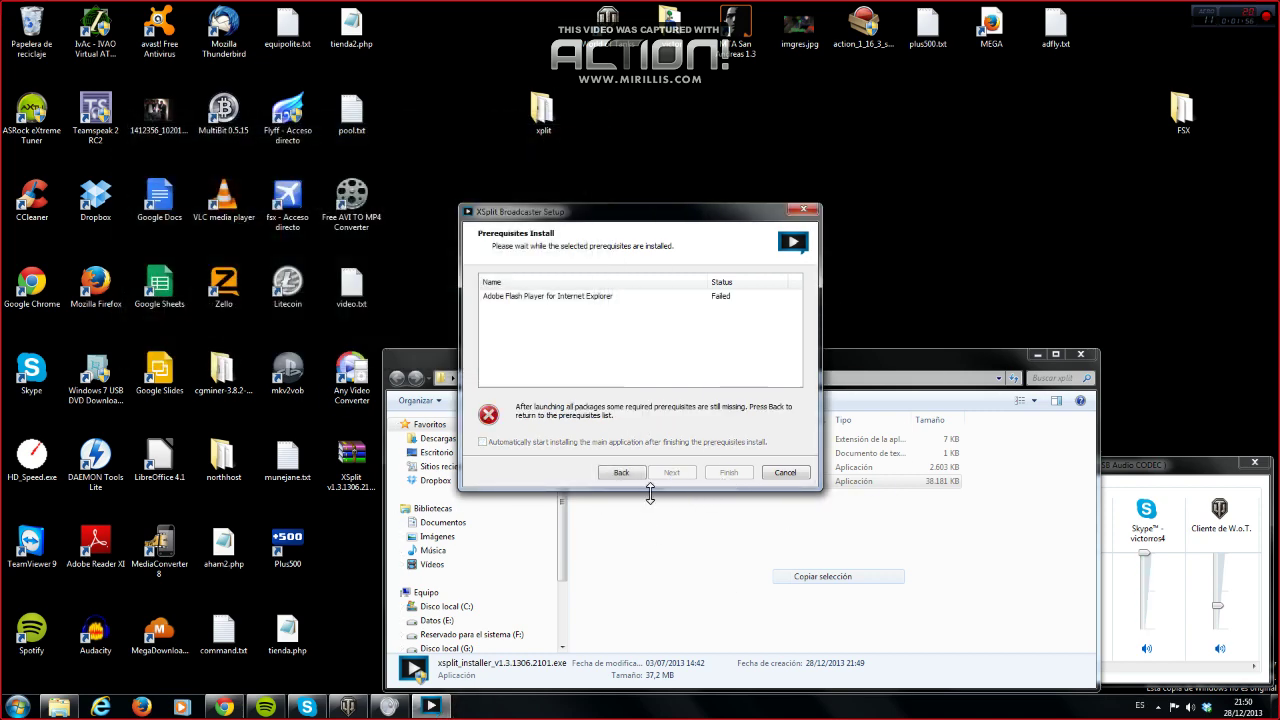
{"action": "left_click", "coordinate": [623, 474]}
{"action": "left_click", "coordinate": [629, 476]}
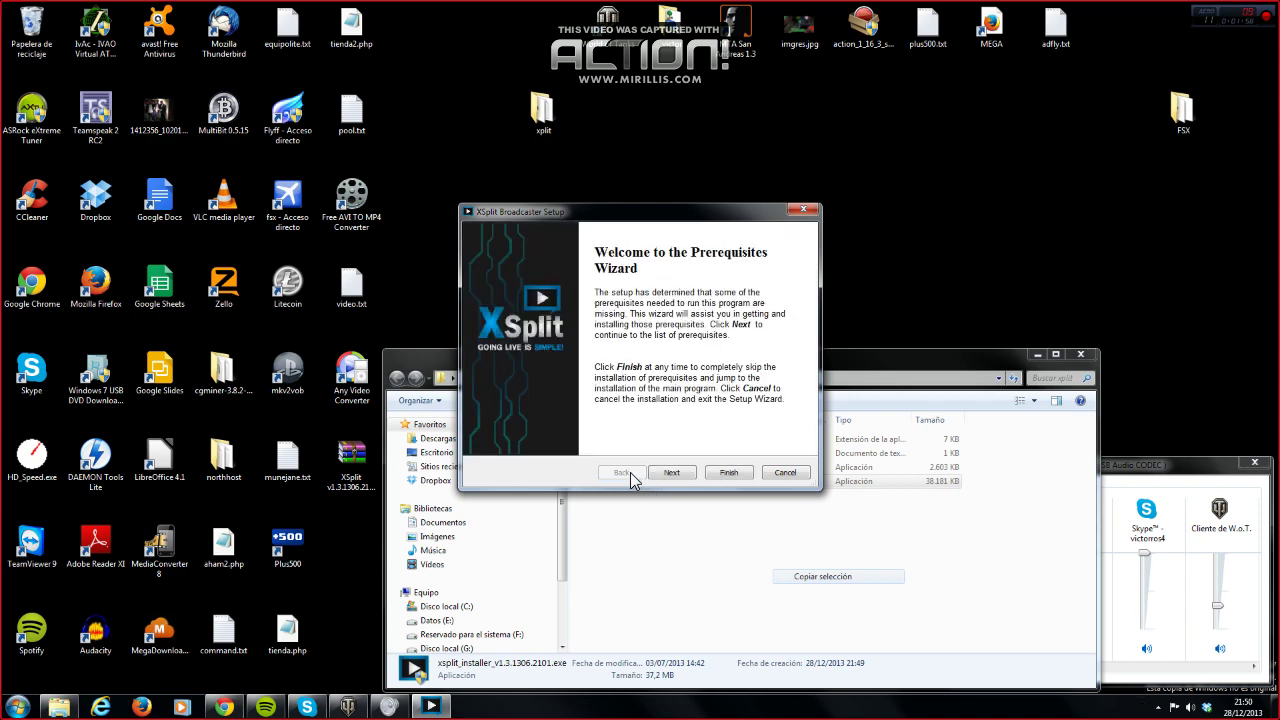
{"action": "left_click", "coordinate": [672, 473]}
{"action": "left_click", "coordinate": [674, 474]}
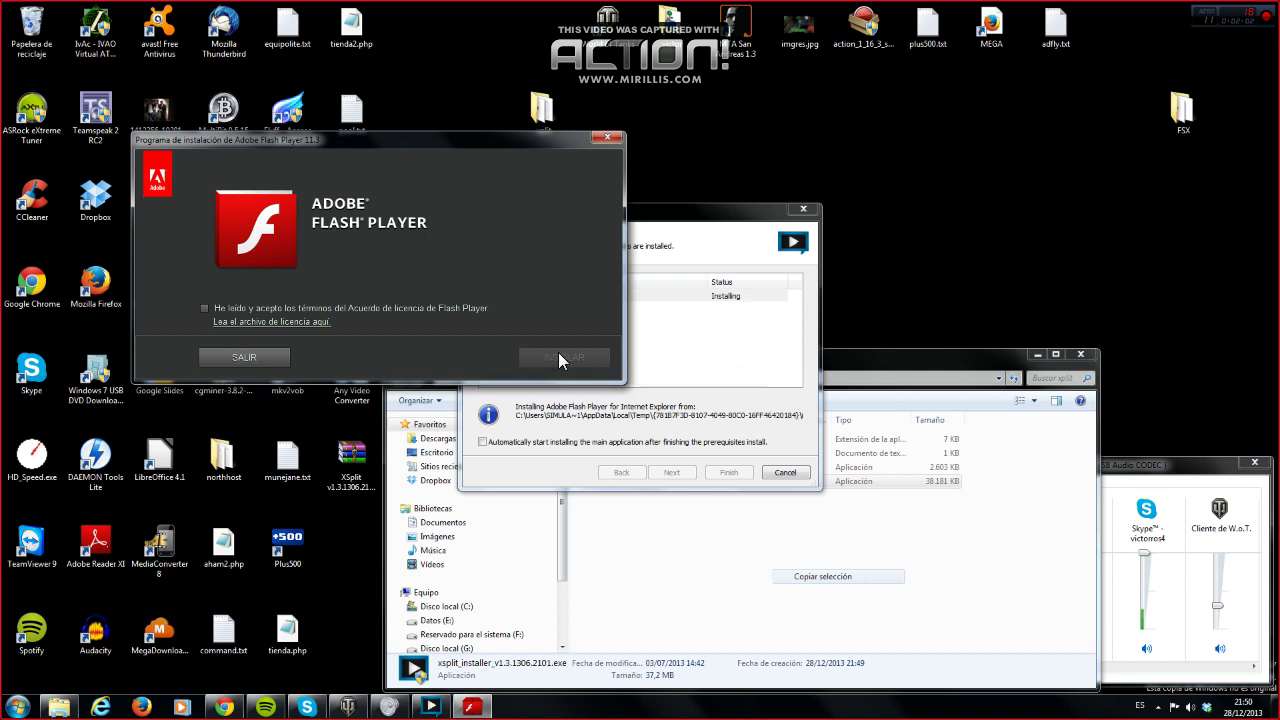
Accept the Flash Player 11.3 licence, install it, and continue to the main setup.
{"action": "left_click", "coordinate": [206, 310]}
{"action": "left_click", "coordinate": [580, 352]}
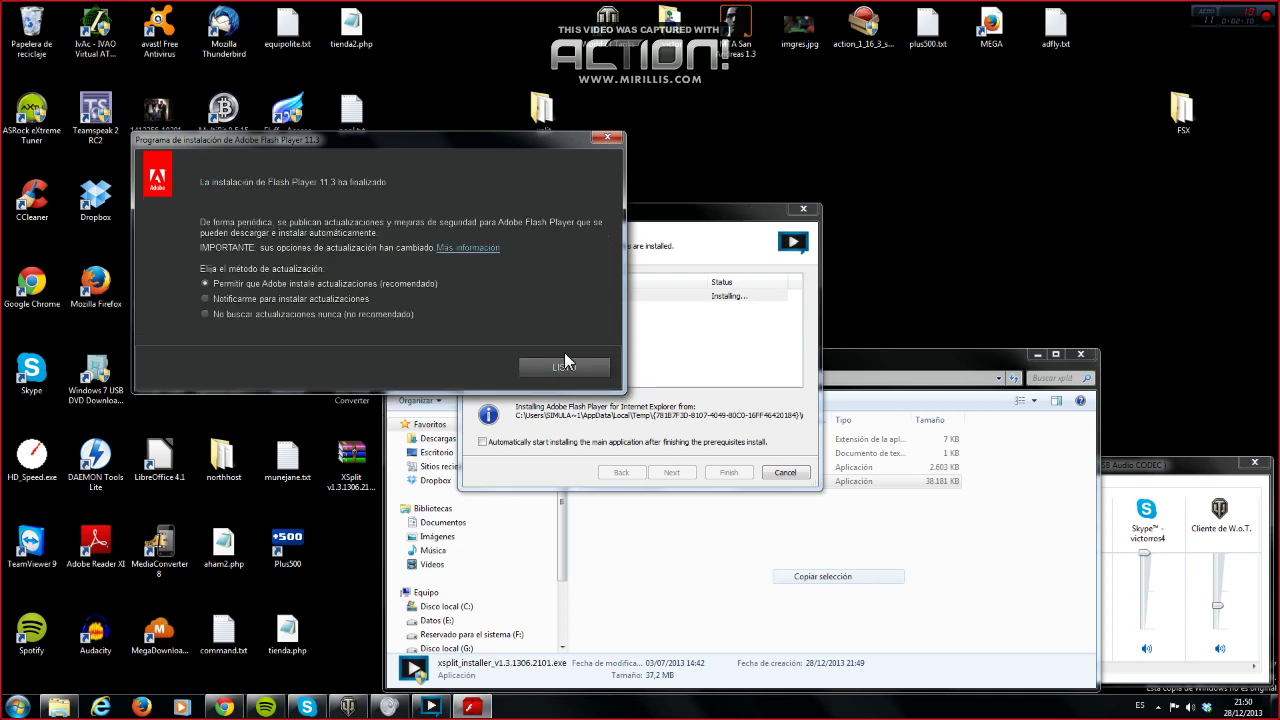
{"action": "left_click", "coordinate": [566, 366]}
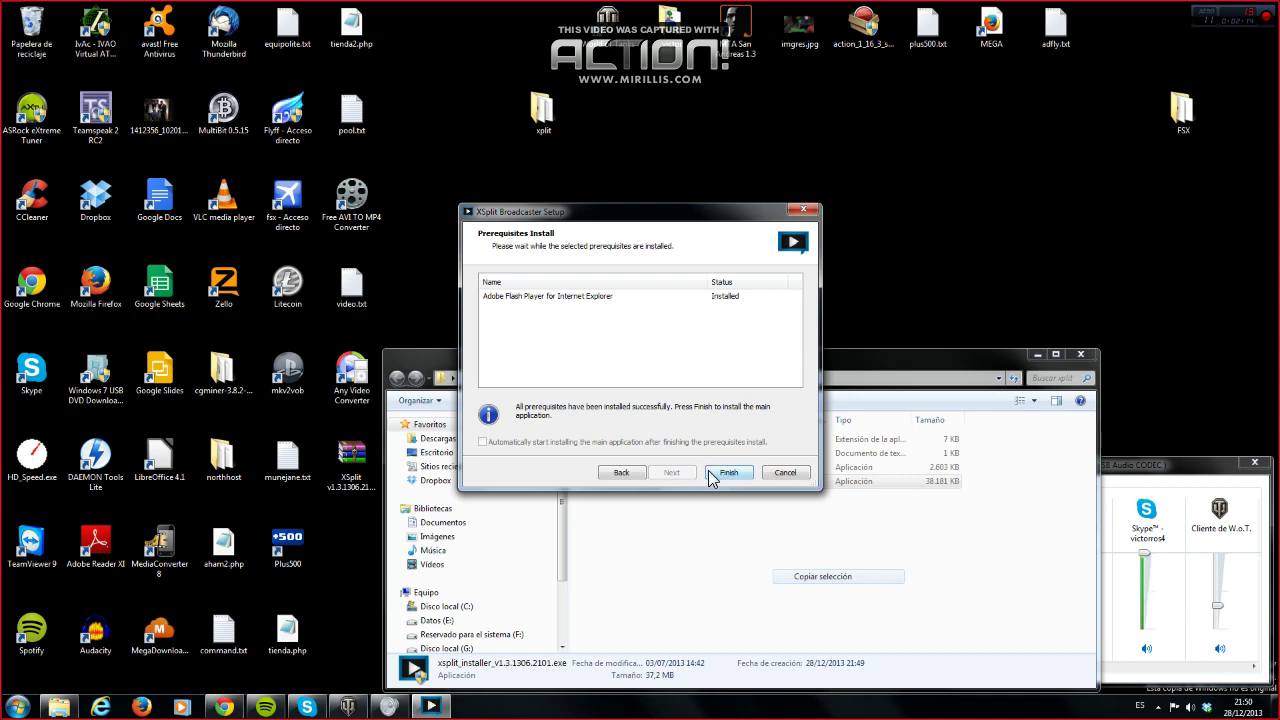
{"action": "left_click", "coordinate": [718, 476]}
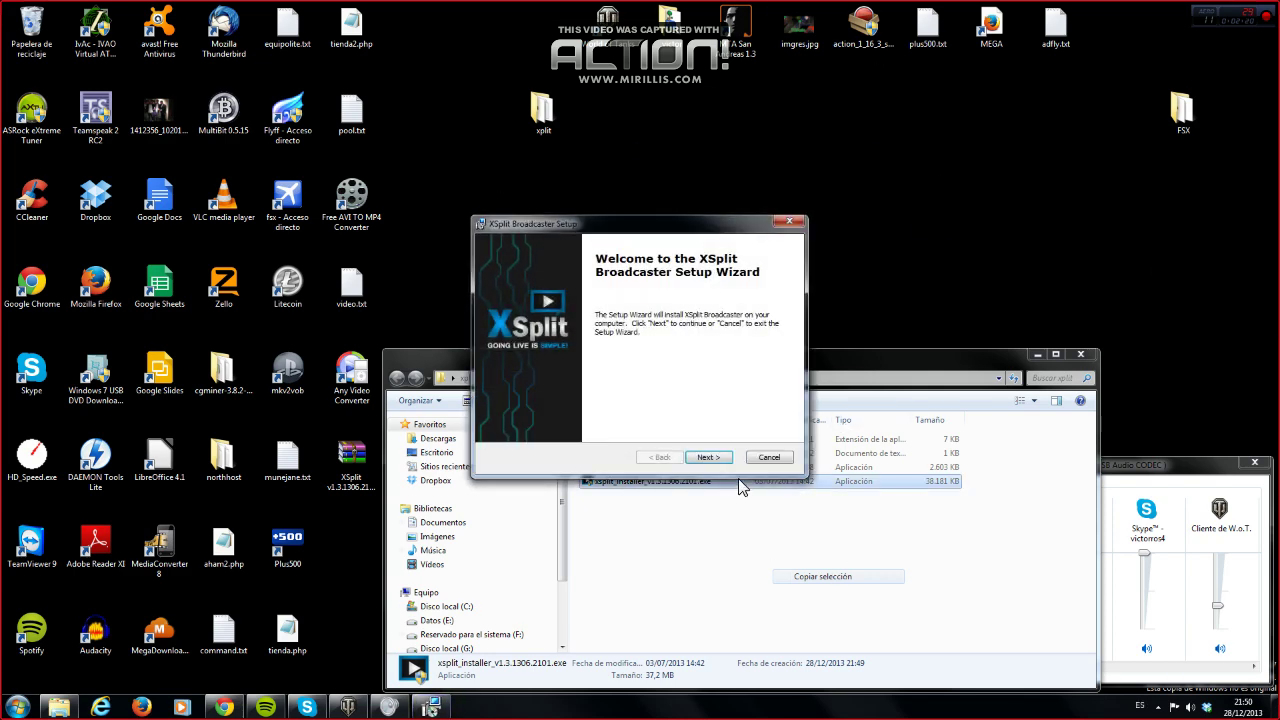
Browse for a destination folder and pick Disco local (G:).
{"action": "left_click", "coordinate": [708, 457]}
{"action": "left_click", "coordinate": [745, 358]}
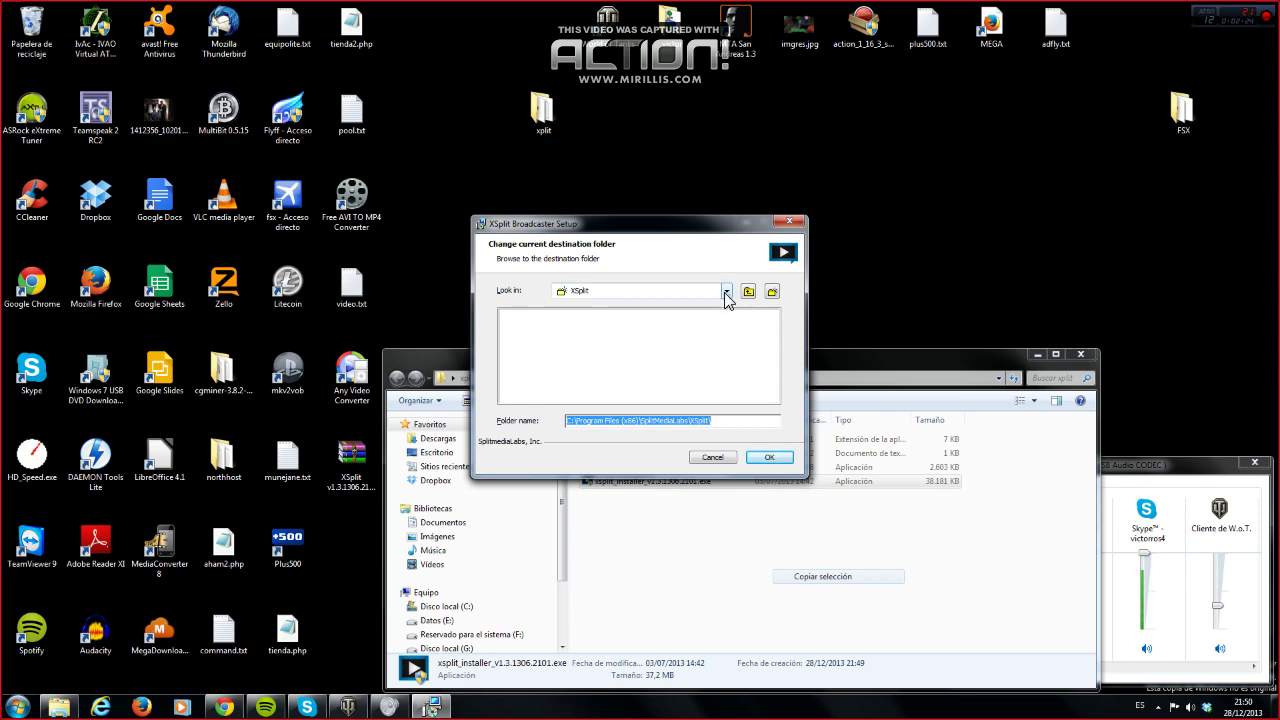
{"action": "left_click_drag", "start_coordinate": [583, 228], "coordinate": [840, 227]}
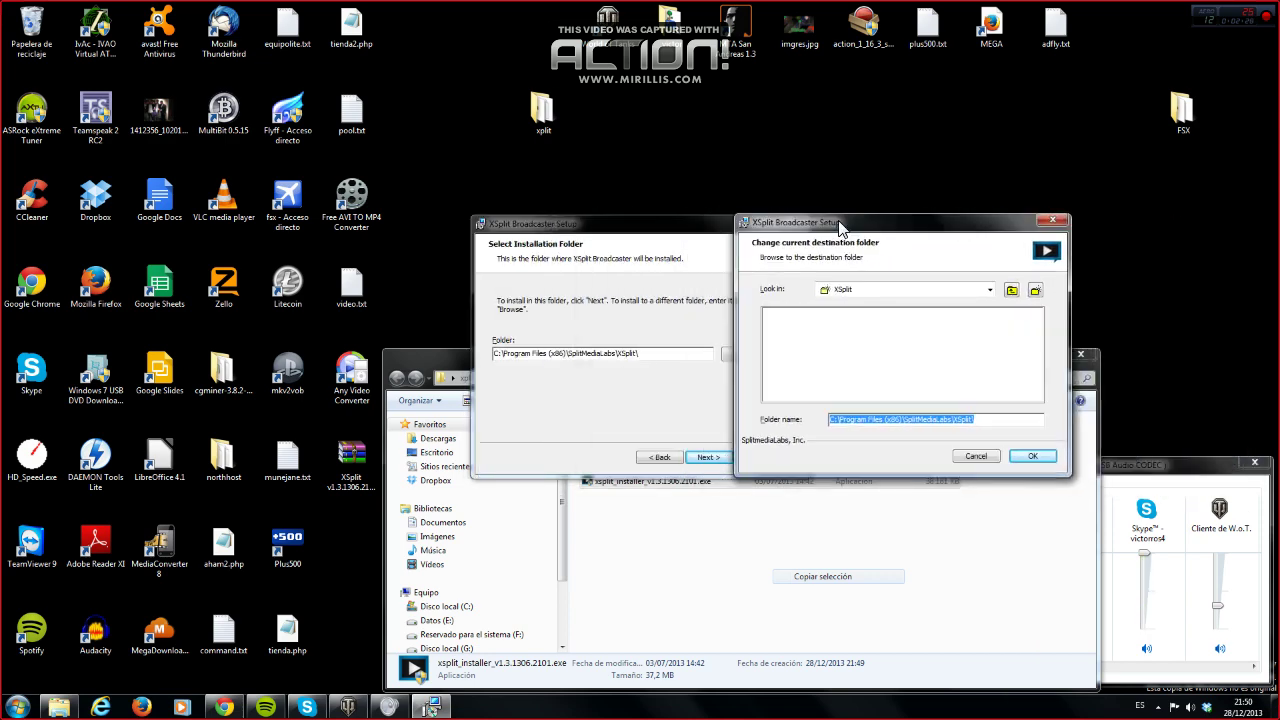
{"action": "left_click", "coordinate": [990, 289]}
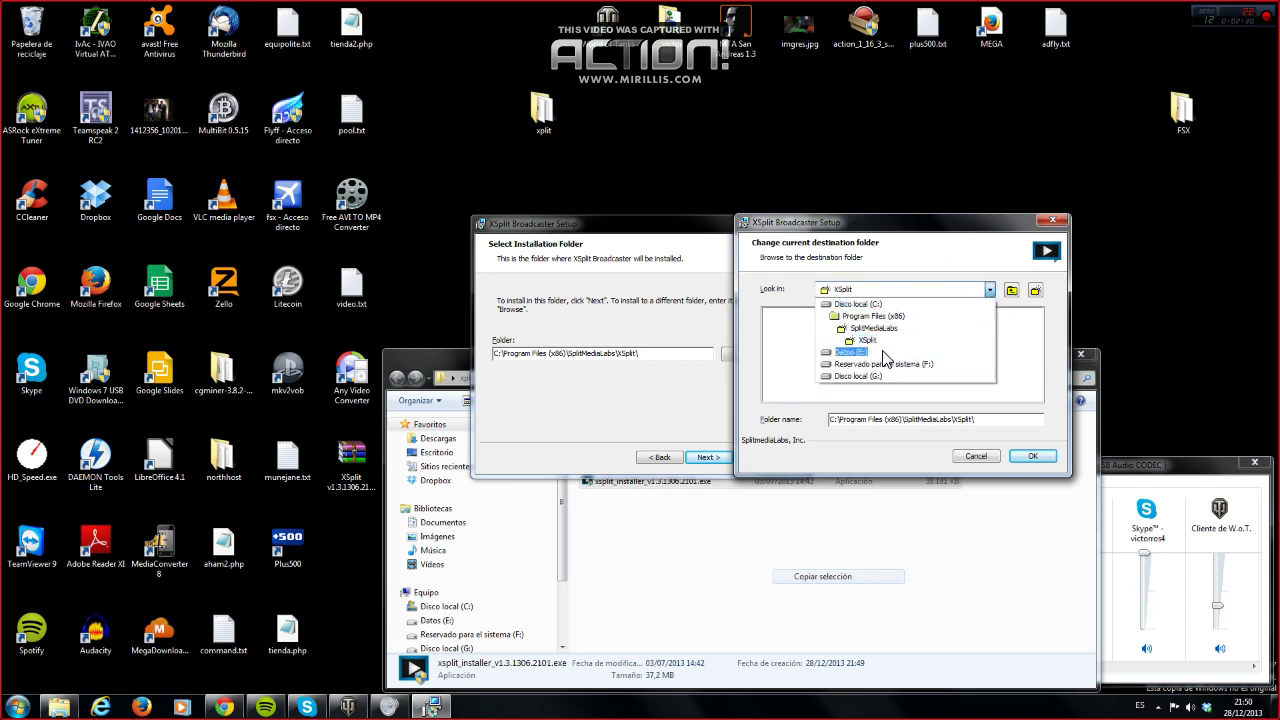
{"action": "left_click", "coordinate": [852, 377]}
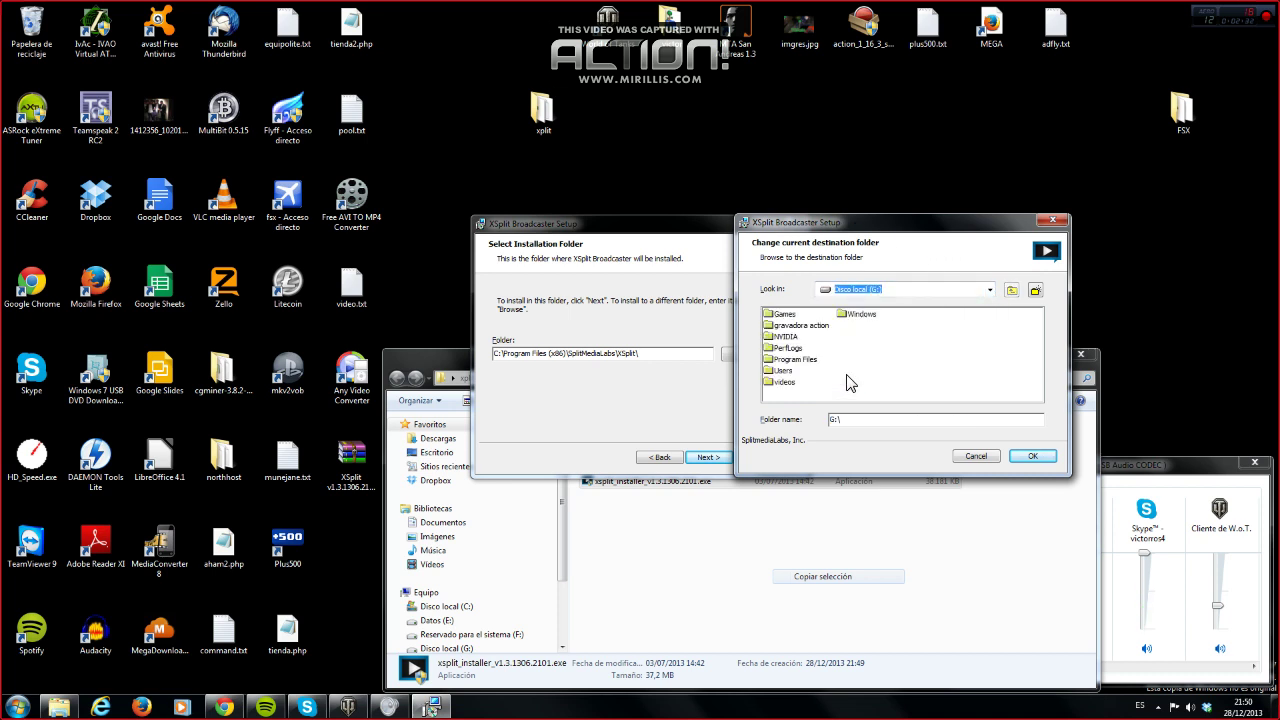
Check the contents of Disco local (G:) from Equipo, then return to the folder chooser.
{"action": "key", "text": "super"}
{"action": "left_click", "coordinate": [224, 537]}
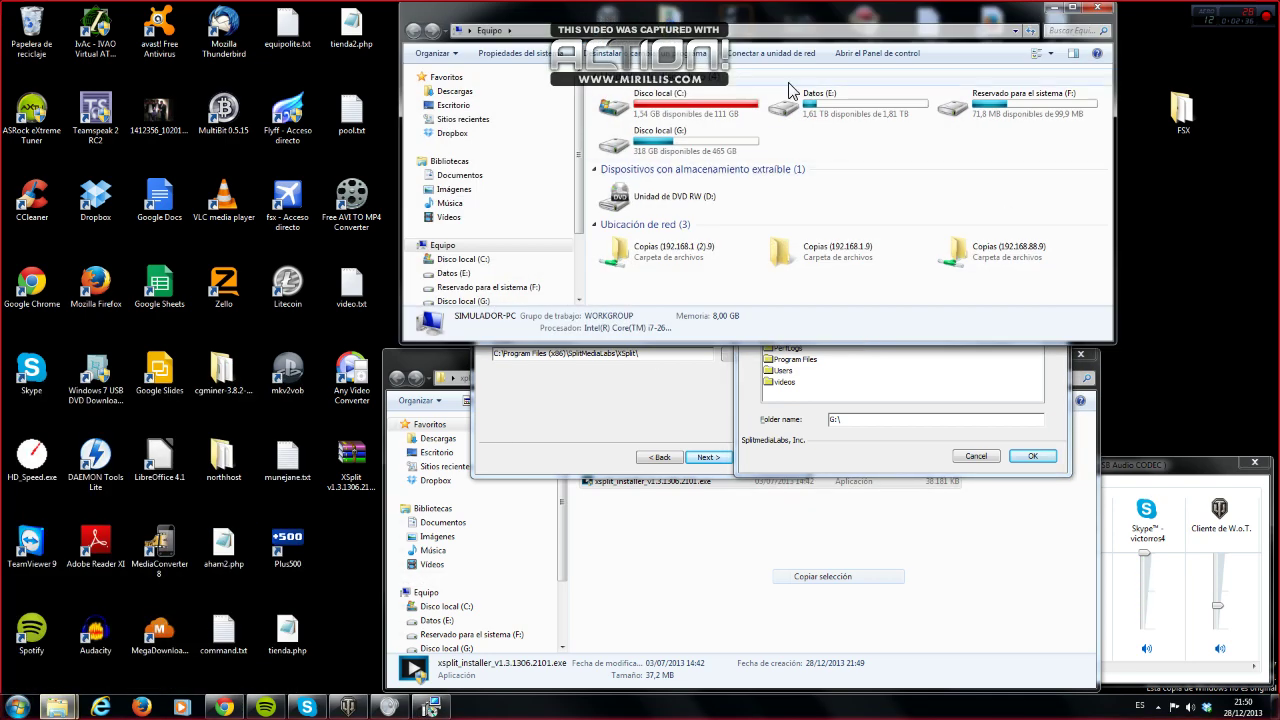
{"action": "left_click", "coordinate": [658, 150]}
{"action": "double_click", "coordinate": [658, 150]}
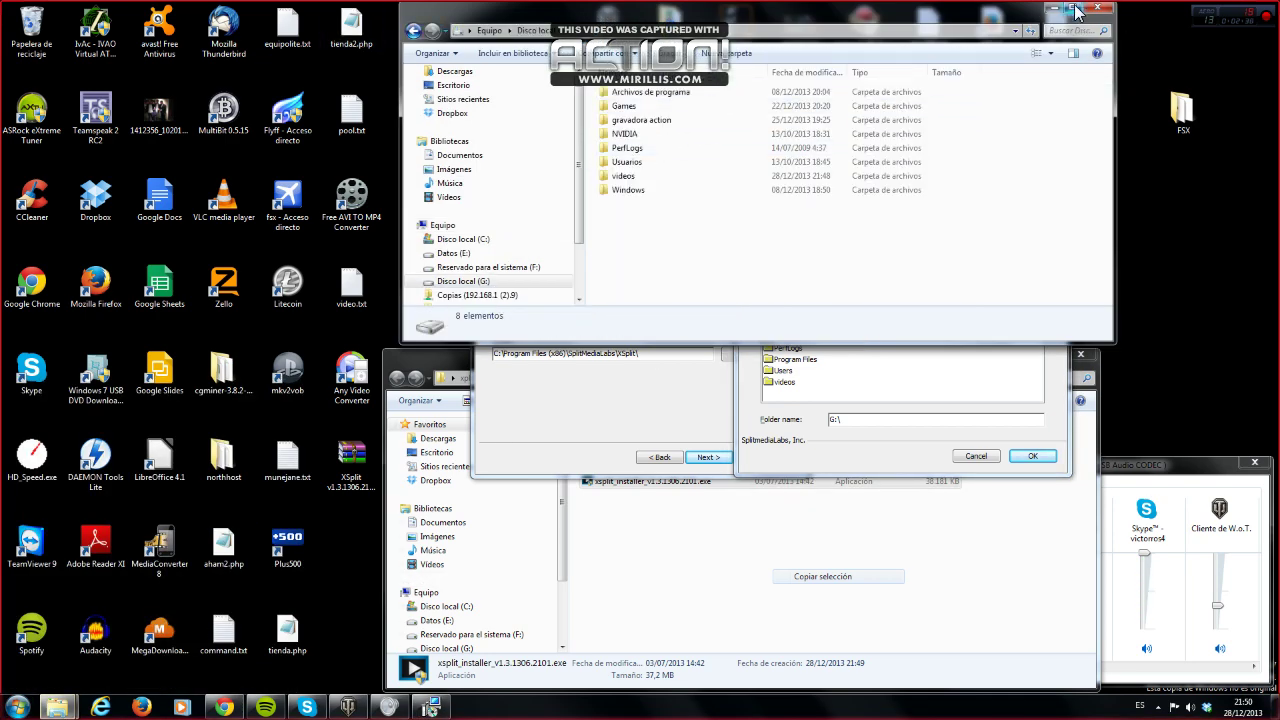
{"action": "left_click", "coordinate": [1098, 9]}
{"action": "left_click", "coordinate": [875, 348]}
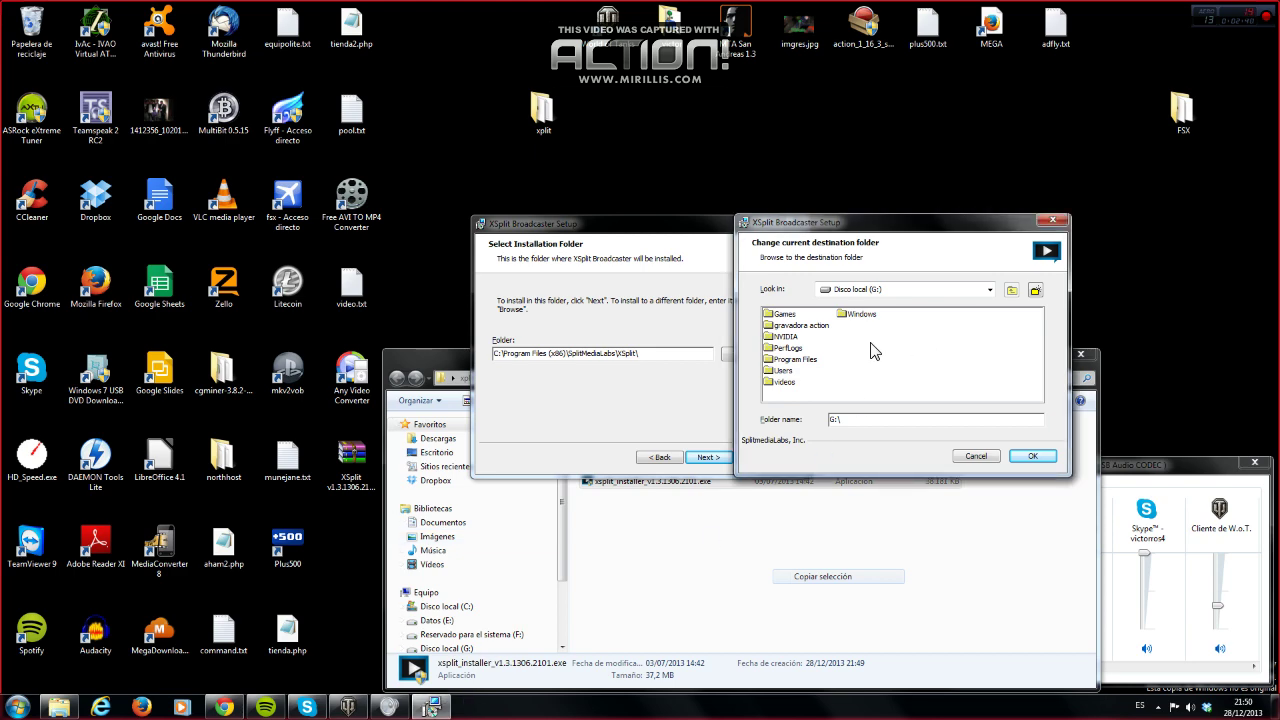
Inspect drive G: once more, then confirm G:\ as the install location and continue.
{"action": "key", "text": "super"}
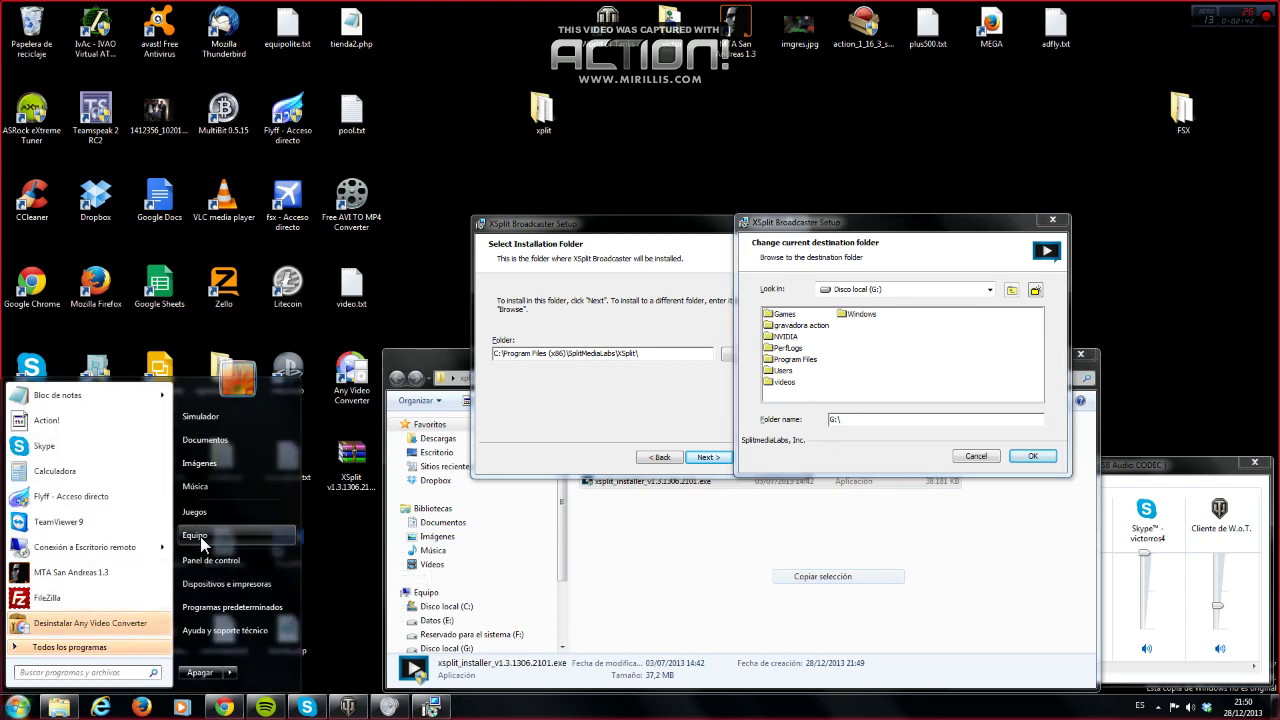
{"action": "left_click", "coordinate": [224, 540]}
{"action": "double_click", "coordinate": [720, 168]}
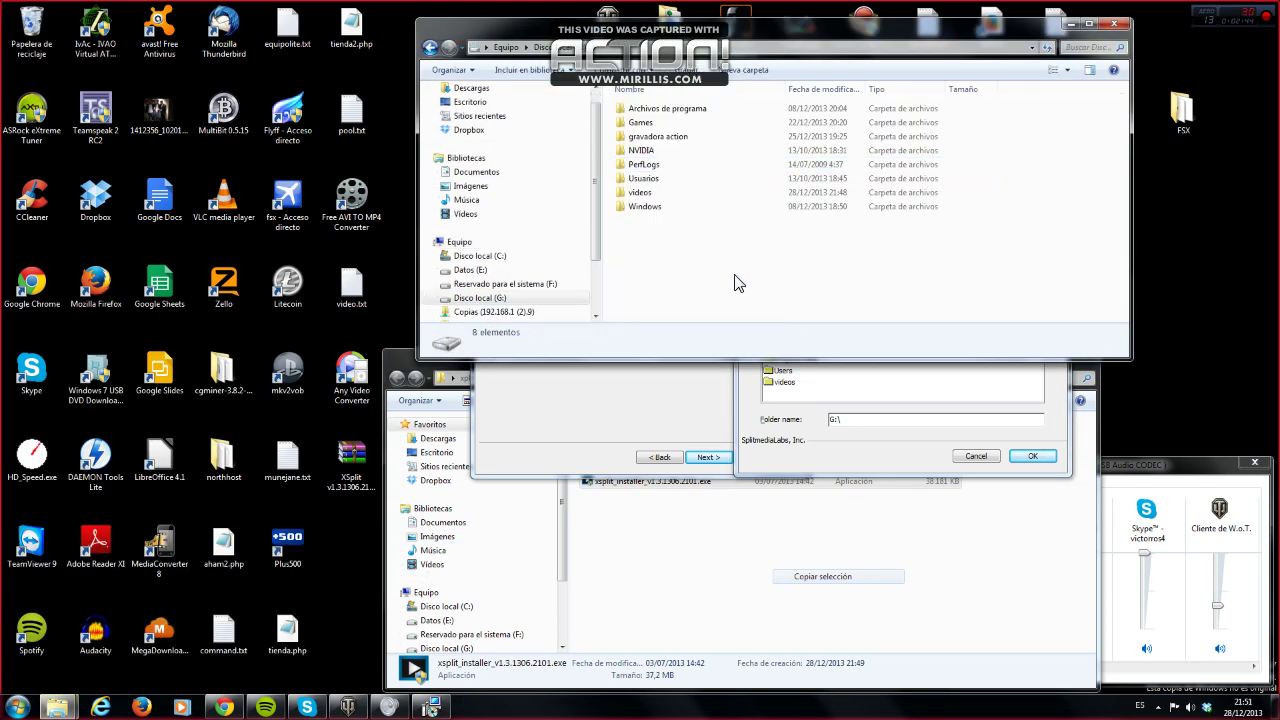
{"action": "right_click", "coordinate": [731, 277]}
{"action": "mouse_move", "coordinate": [766, 455]}
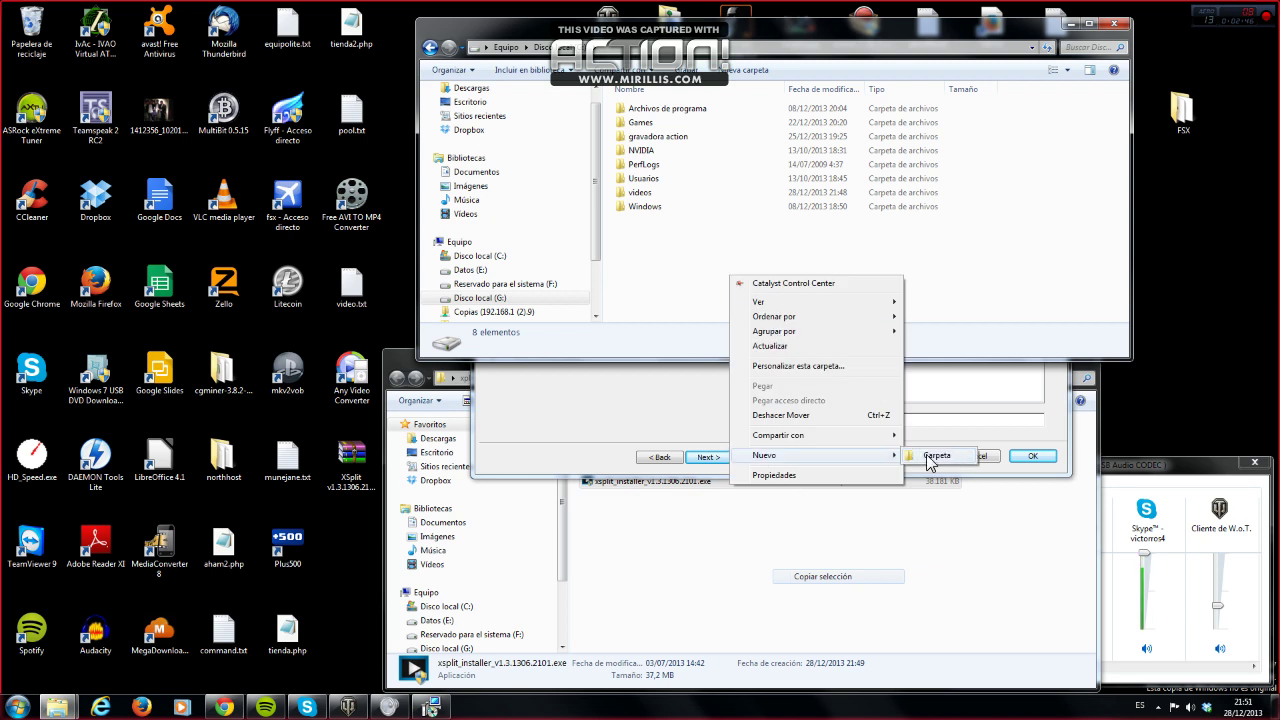
{"action": "key", "text": "Escape"}
{"action": "key", "text": "Escape"}
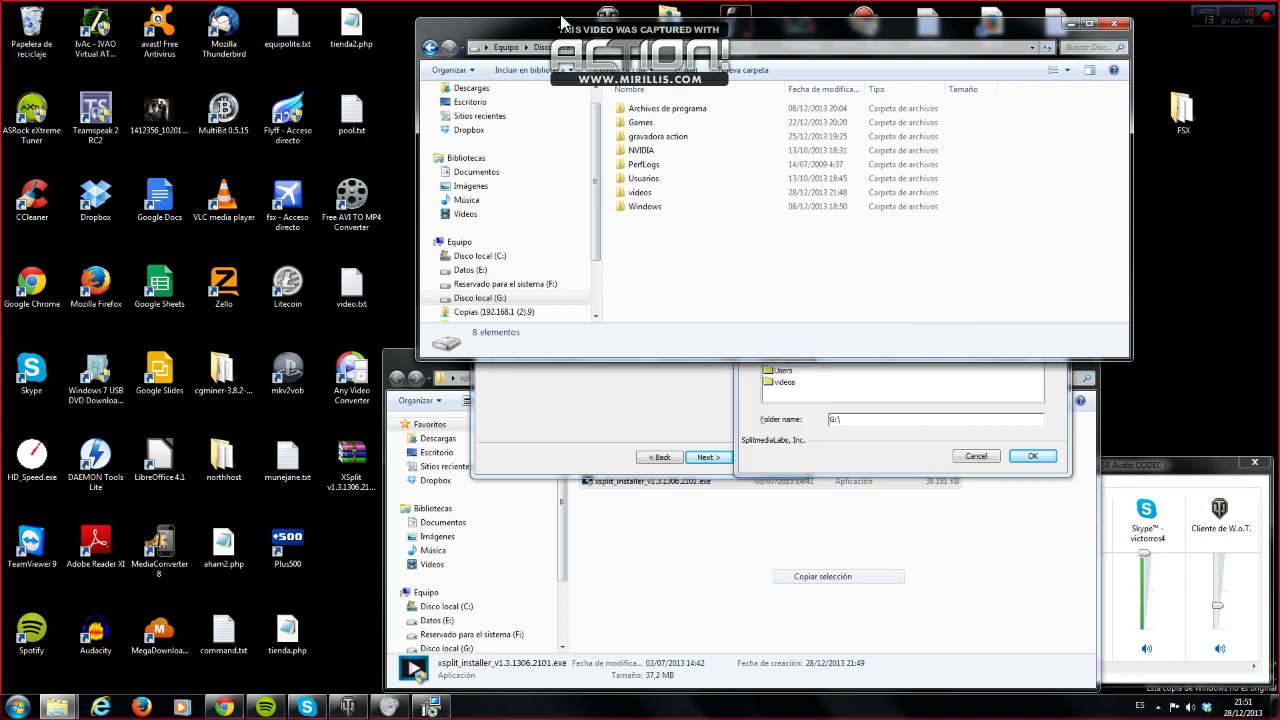
{"action": "left_click", "coordinate": [1117, 23]}
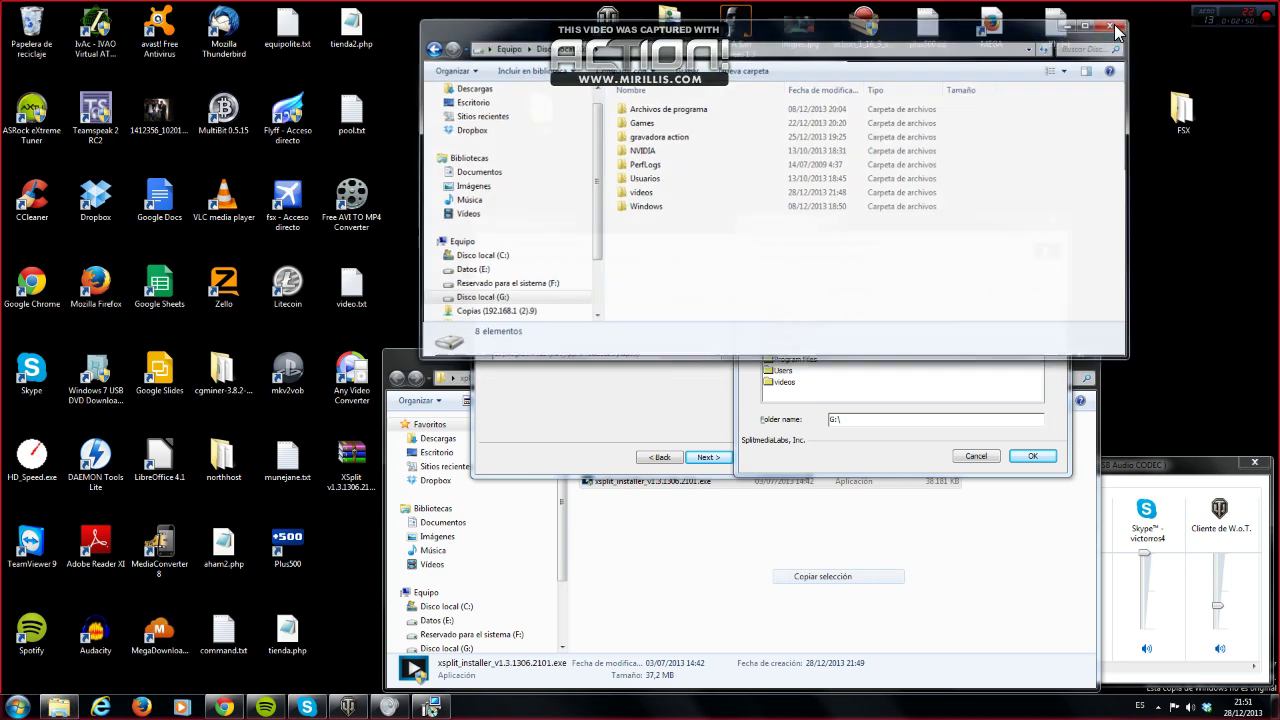
{"action": "left_click", "coordinate": [1035, 459]}
{"action": "left_click", "coordinate": [706, 459]}
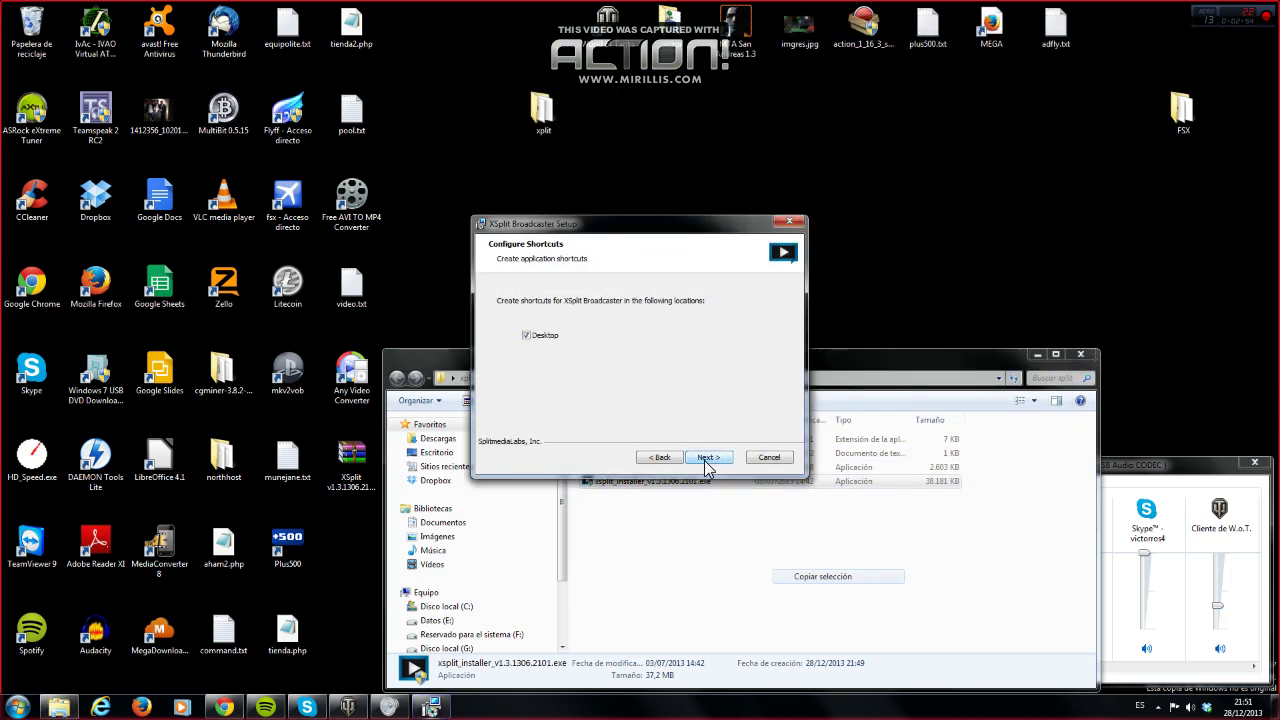
Install XSplit Broadcaster with the desktop shortcut, untick Launch XSplit Broadcaster, and finish.
{"action": "left_click", "coordinate": [705, 460]}
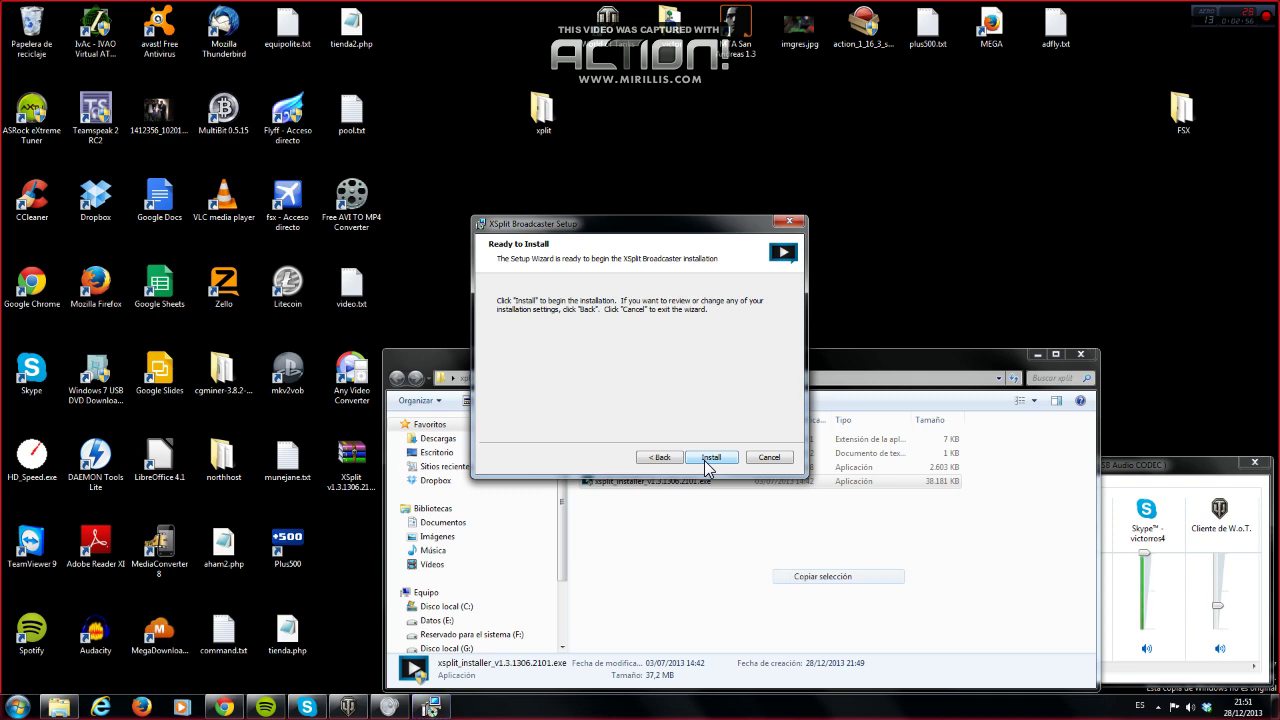
{"action": "left_click", "coordinate": [706, 460]}
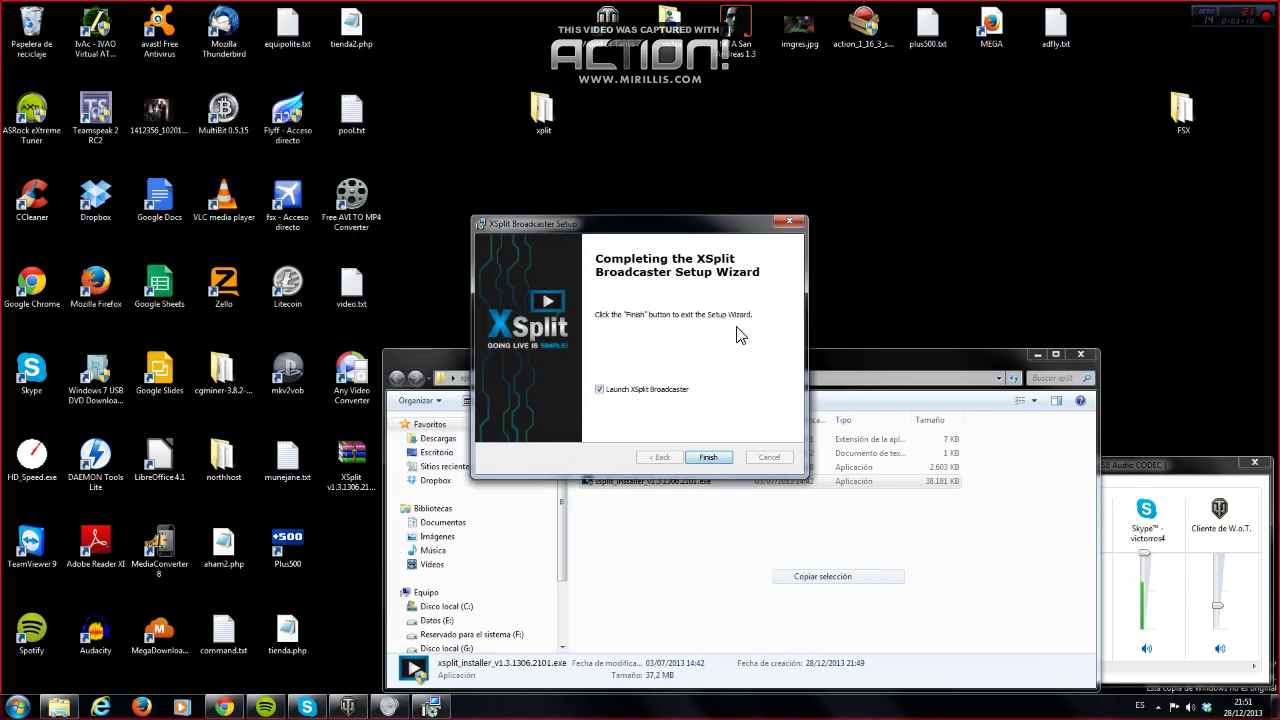
{"action": "left_click", "coordinate": [600, 390]}
{"action": "left_click_drag", "start_coordinate": [566, 229], "coordinate": [574, 180]}
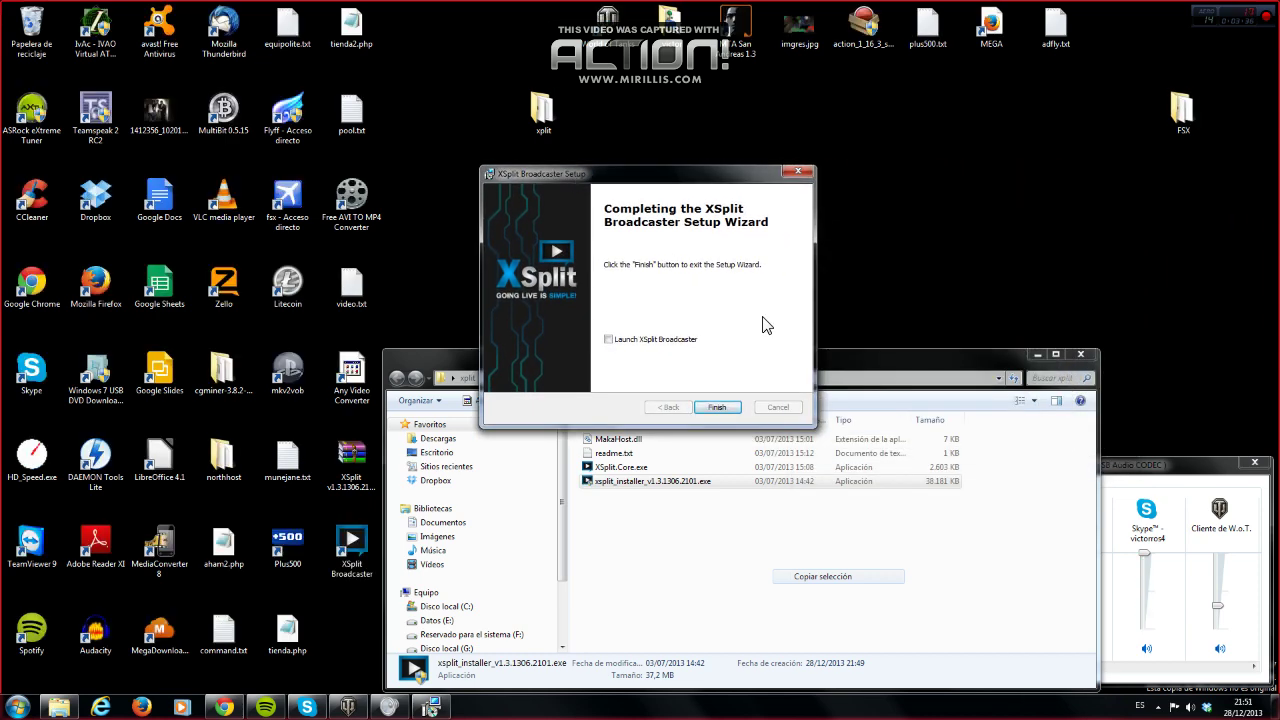
{"action": "left_click", "coordinate": [718, 407]}
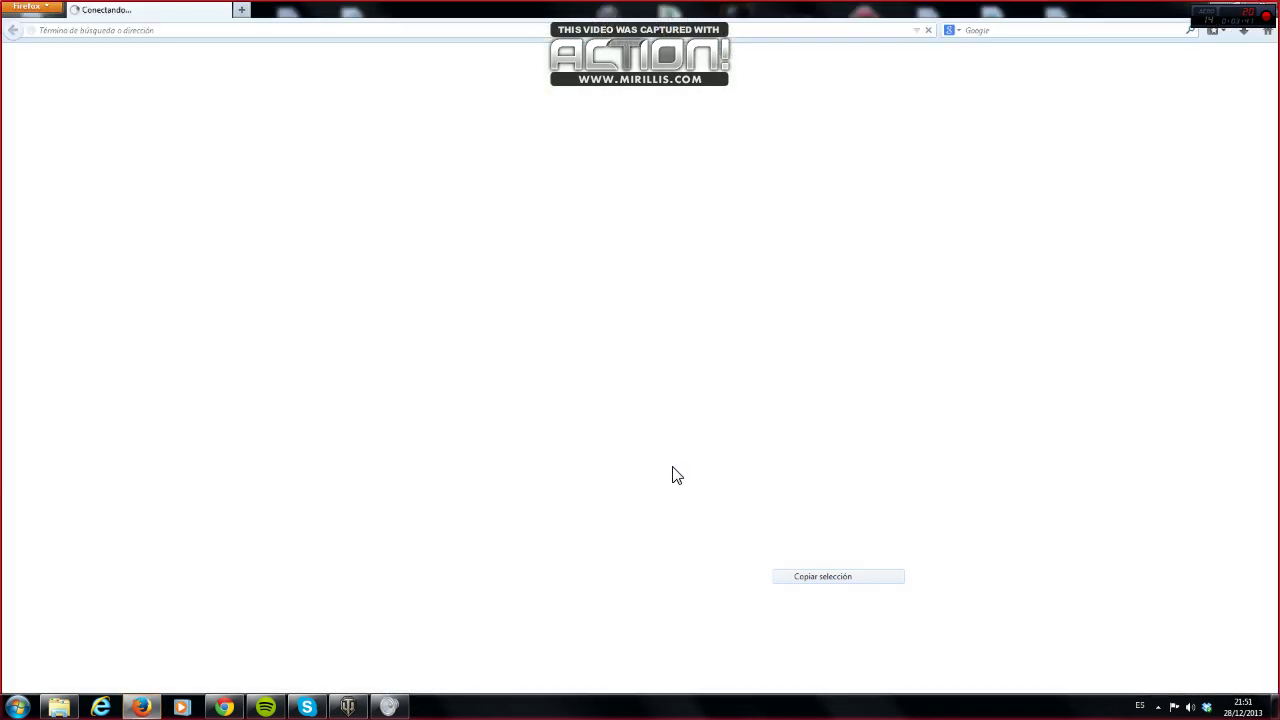
Close Firefox and open Disco local (G:) from the Equipo window.
{"action": "left_click", "coordinate": [1260, 12]}
{"action": "left_click", "coordinate": [16, 706]}
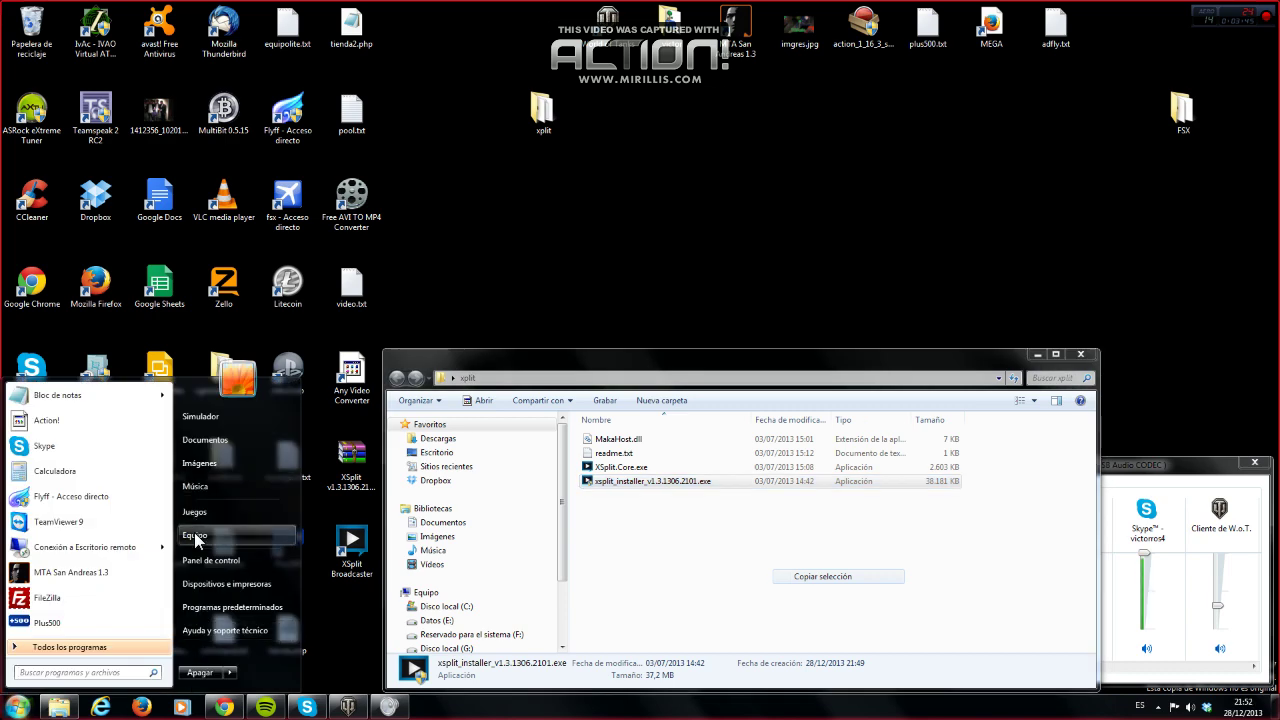
{"action": "left_click", "coordinate": [195, 538]}
{"action": "double_click", "coordinate": [757, 172]}
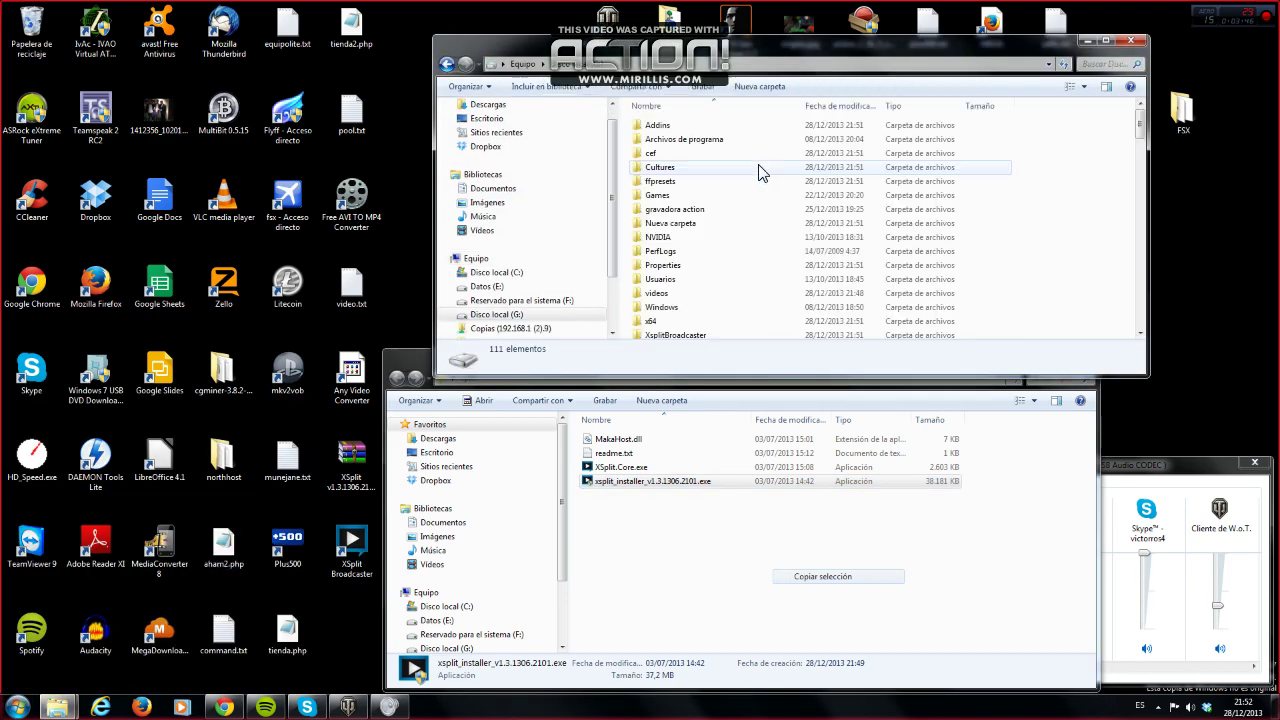
Scroll through the G: file listing to find and select XSplit.Core.exe.
{"action": "scroll", "coordinate": [727, 237], "scroll_direction": "down", "scroll_amount": 5}
{"action": "left_click", "coordinate": [733, 219]}
{"action": "key", "text": "x"}
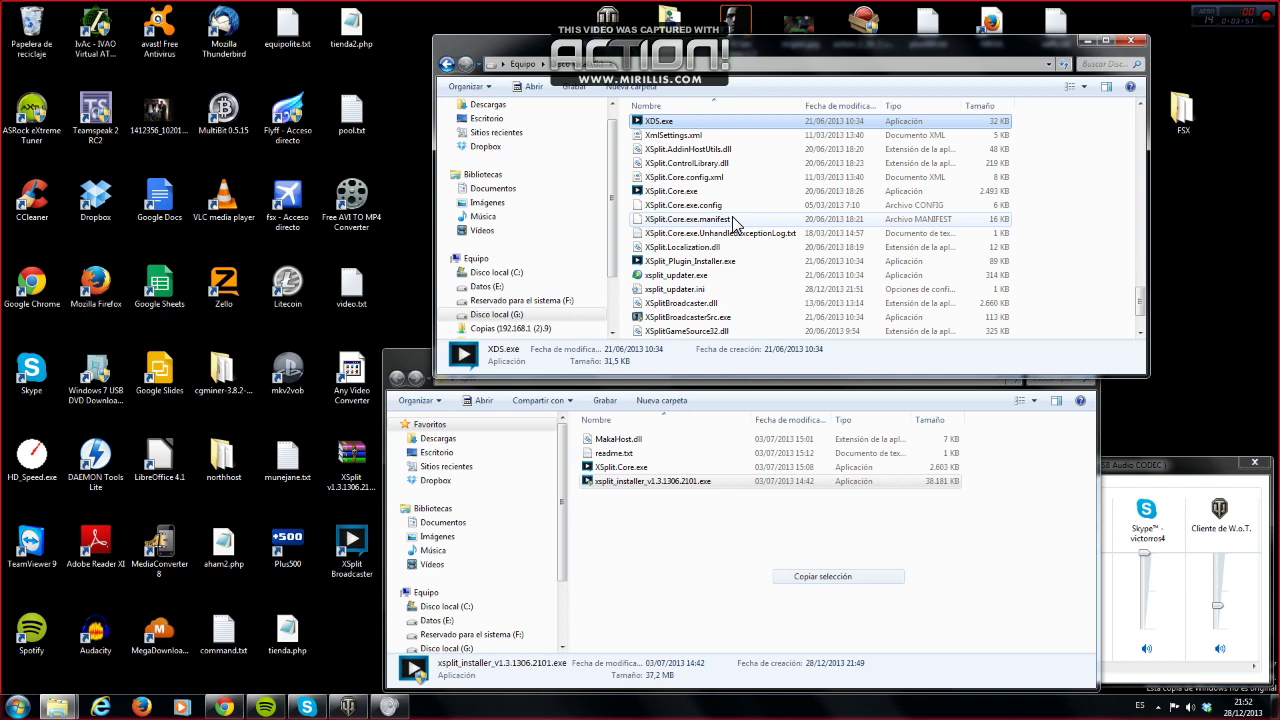
{"action": "scroll", "coordinate": [733, 222], "scroll_direction": "up", "scroll_amount": 5}
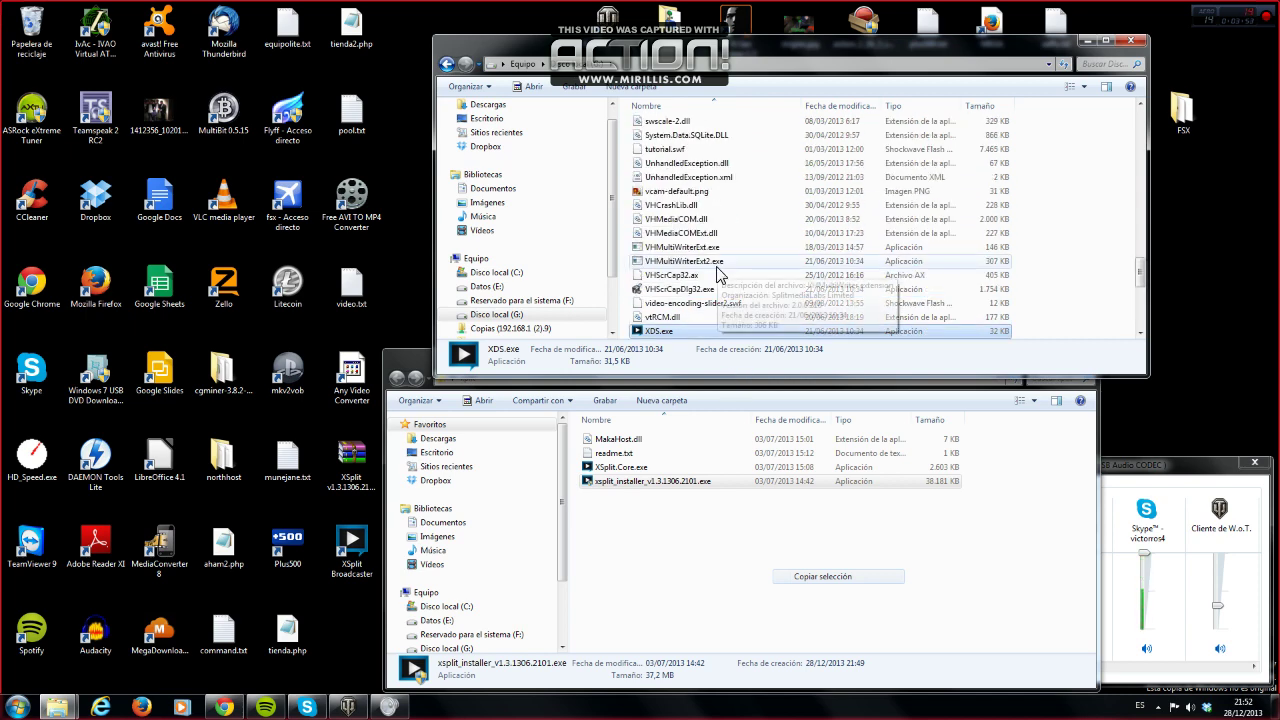
{"action": "scroll", "coordinate": [720, 275], "scroll_direction": "up", "scroll_amount": 8}
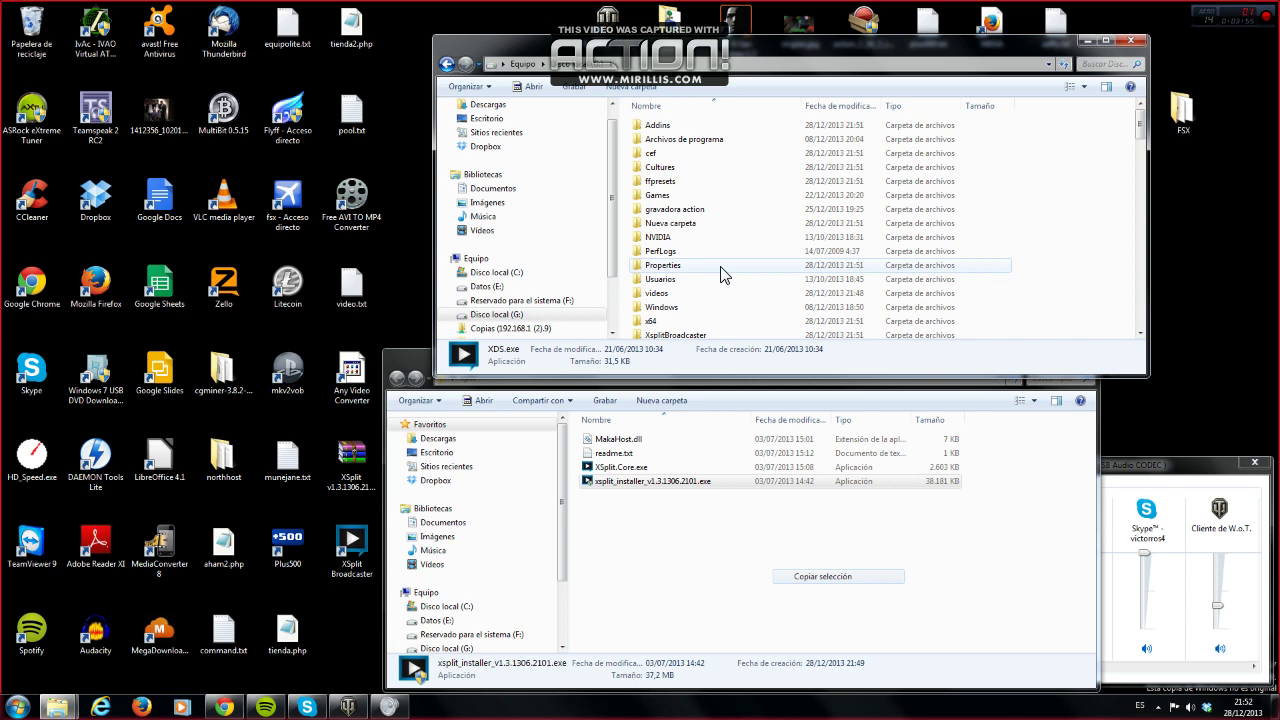
{"action": "scroll", "coordinate": [725, 275], "scroll_direction": "down", "scroll_amount": 2}
{"action": "scroll", "coordinate": [723, 275], "scroll_direction": "up", "scroll_amount": 2}
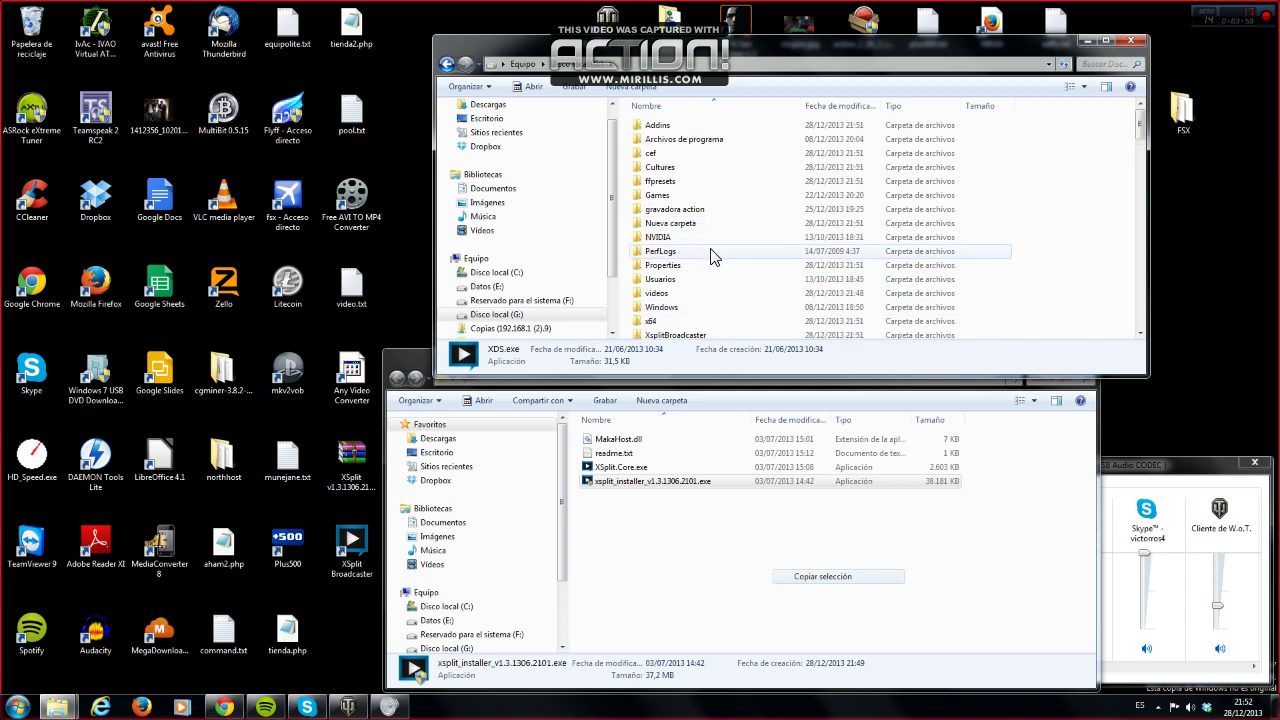
{"action": "scroll", "coordinate": [727, 249], "scroll_direction": "down", "scroll_amount": 10}
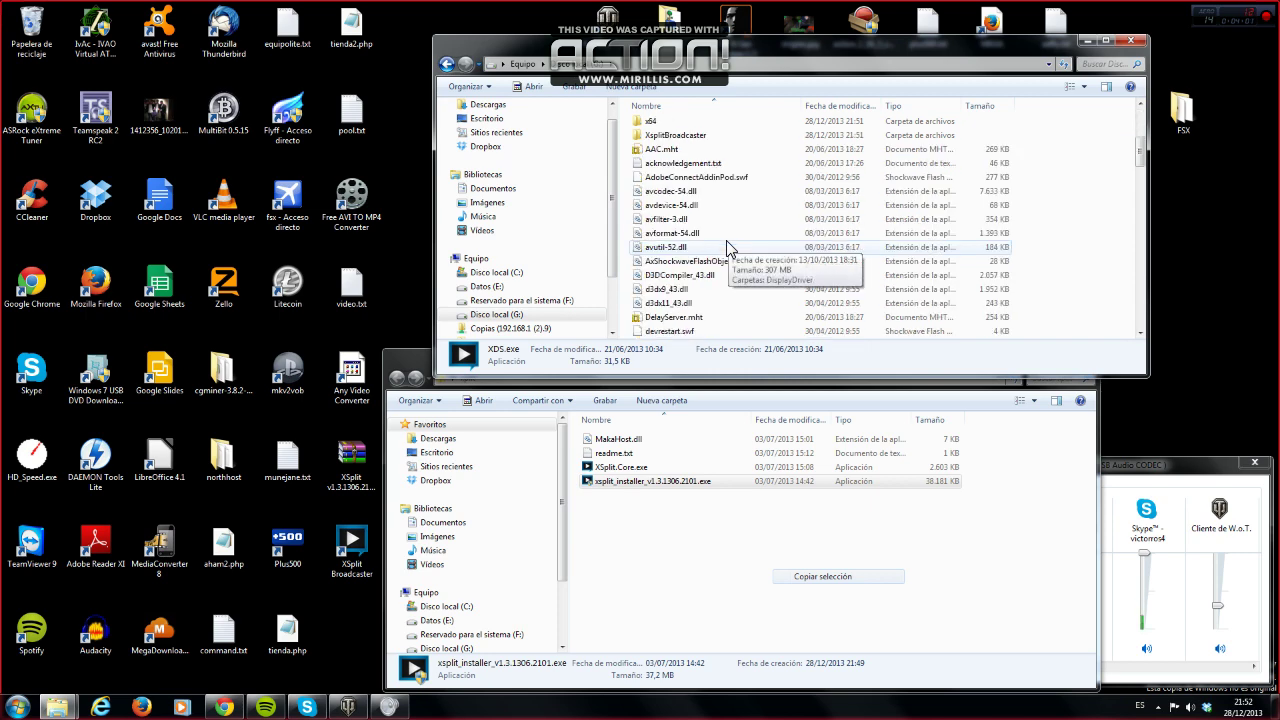
{"action": "scroll", "coordinate": [727, 249], "scroll_direction": "down", "scroll_amount": 1}
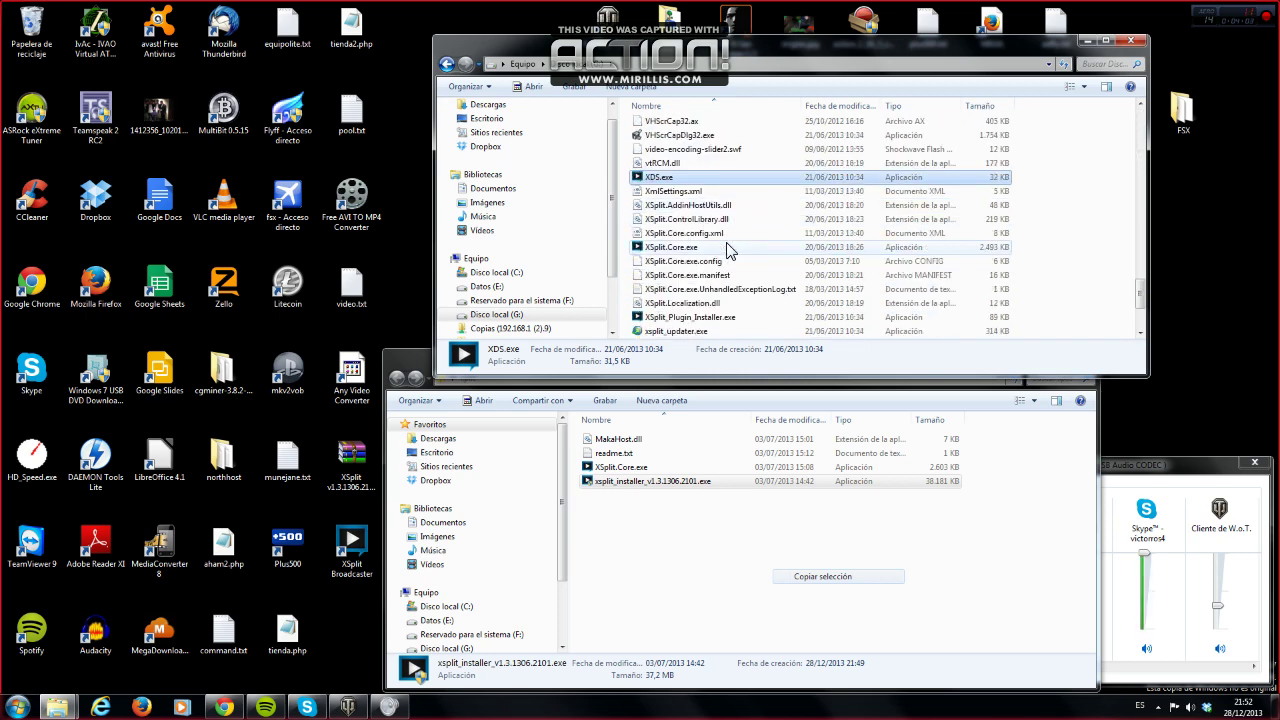
{"action": "left_click", "coordinate": [740, 234]}
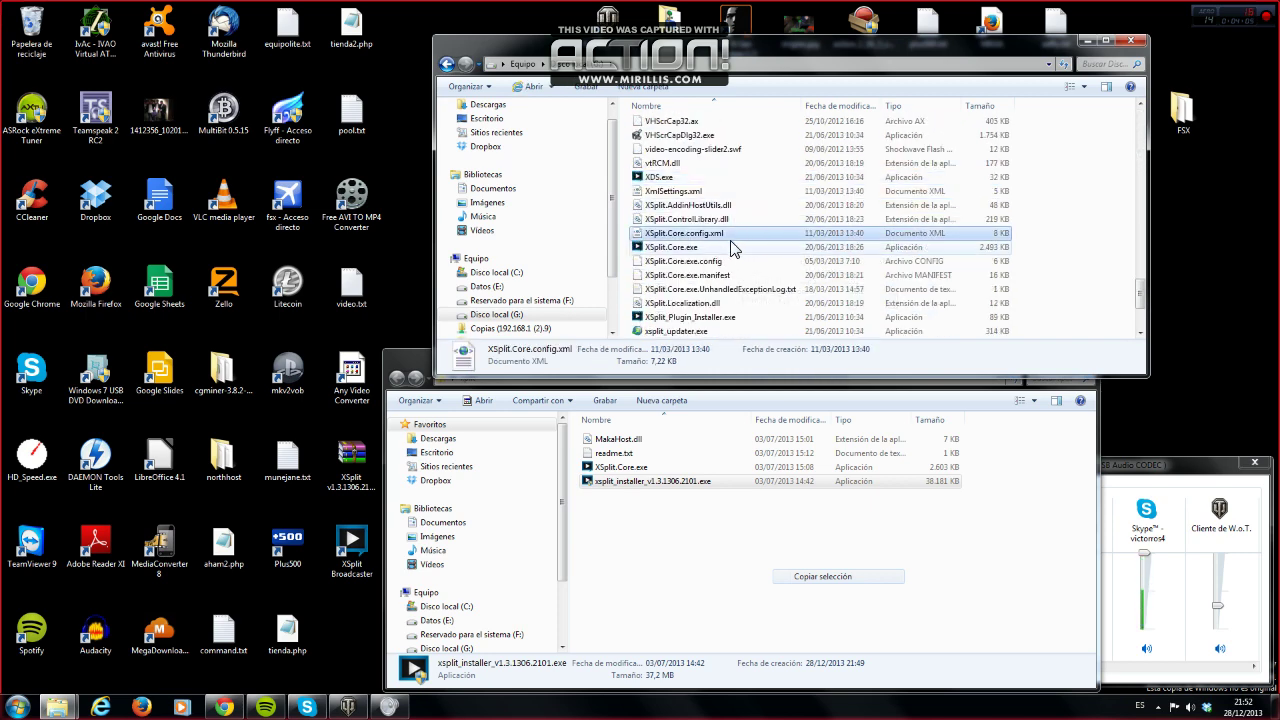
Copy XSplit.Core.exe from the xsplit folder onto G:, replacing the existing file with administrator permission.
{"action": "left_click", "coordinate": [704, 248]}
{"action": "left_click_drag", "start_coordinate": [659, 470], "coordinate": [500, 420]}
{"action": "left_click", "coordinate": [595, 470]}
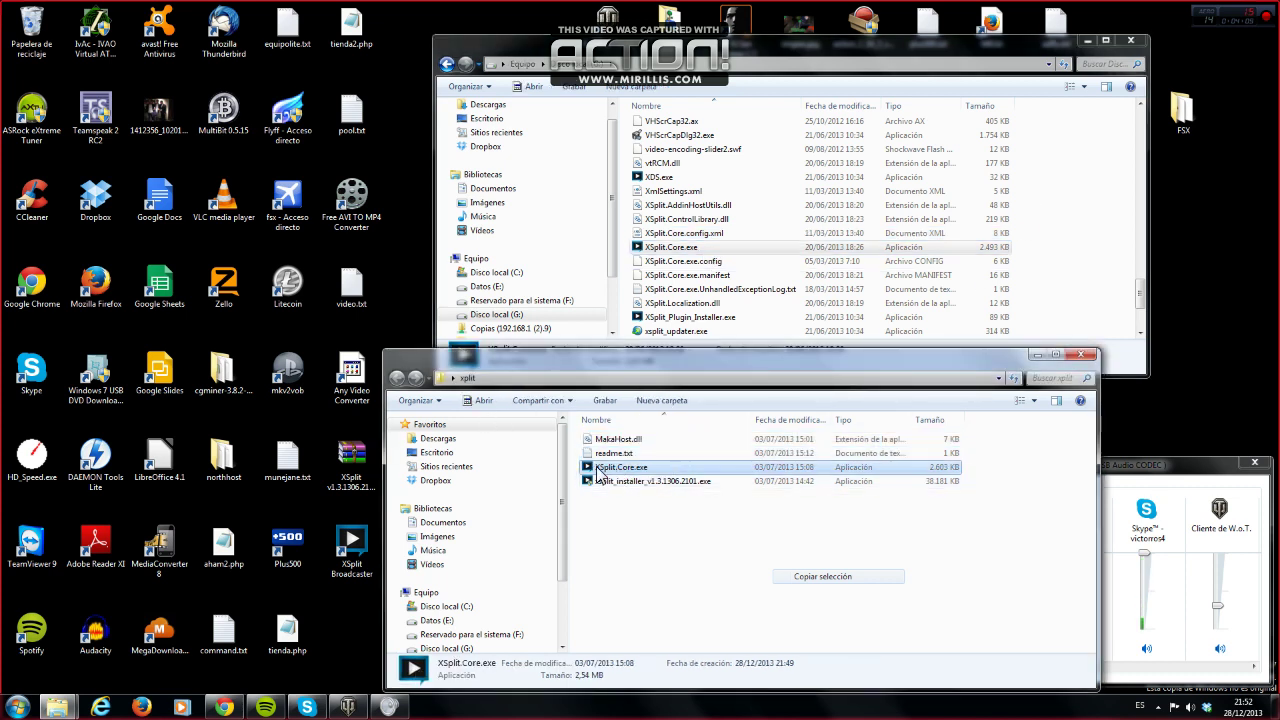
{"action": "left_click_drag", "start_coordinate": [598, 473], "coordinate": [626, 472]}
{"action": "left_click_drag", "start_coordinate": [592, 470], "coordinate": [606, 471]}
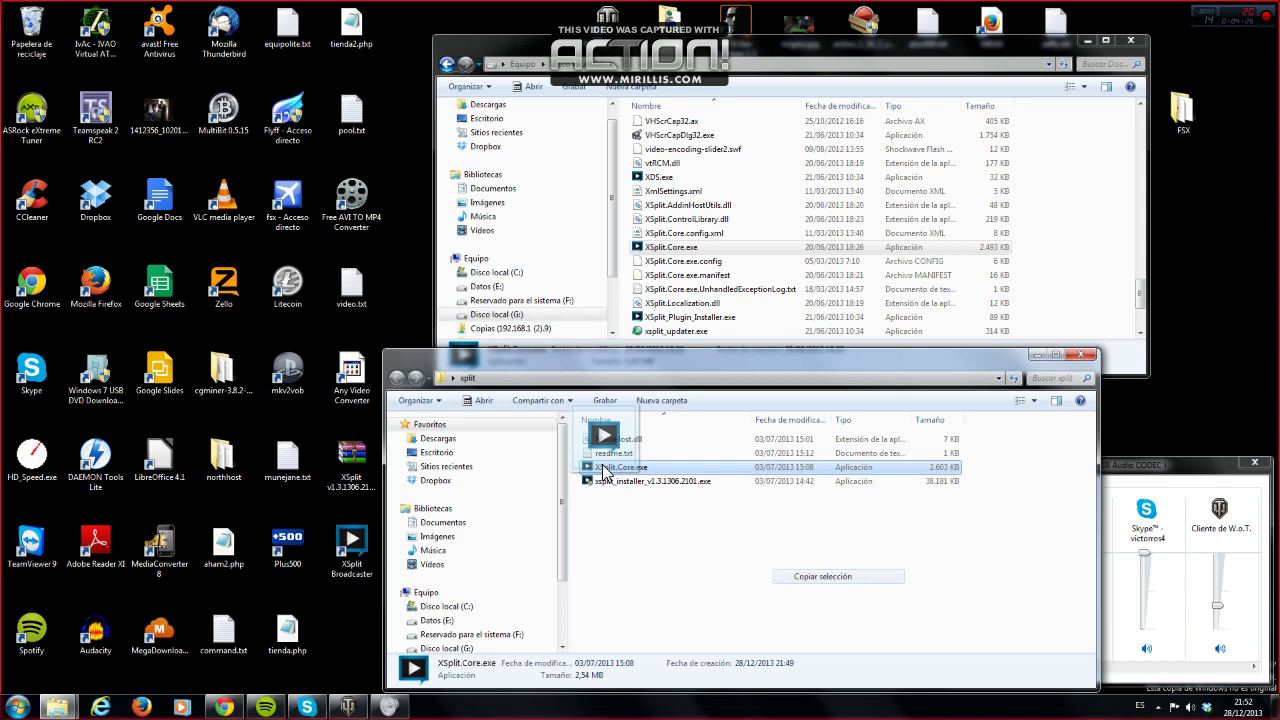
{"action": "left_click_drag", "start_coordinate": [606, 467], "coordinate": [1071, 308]}
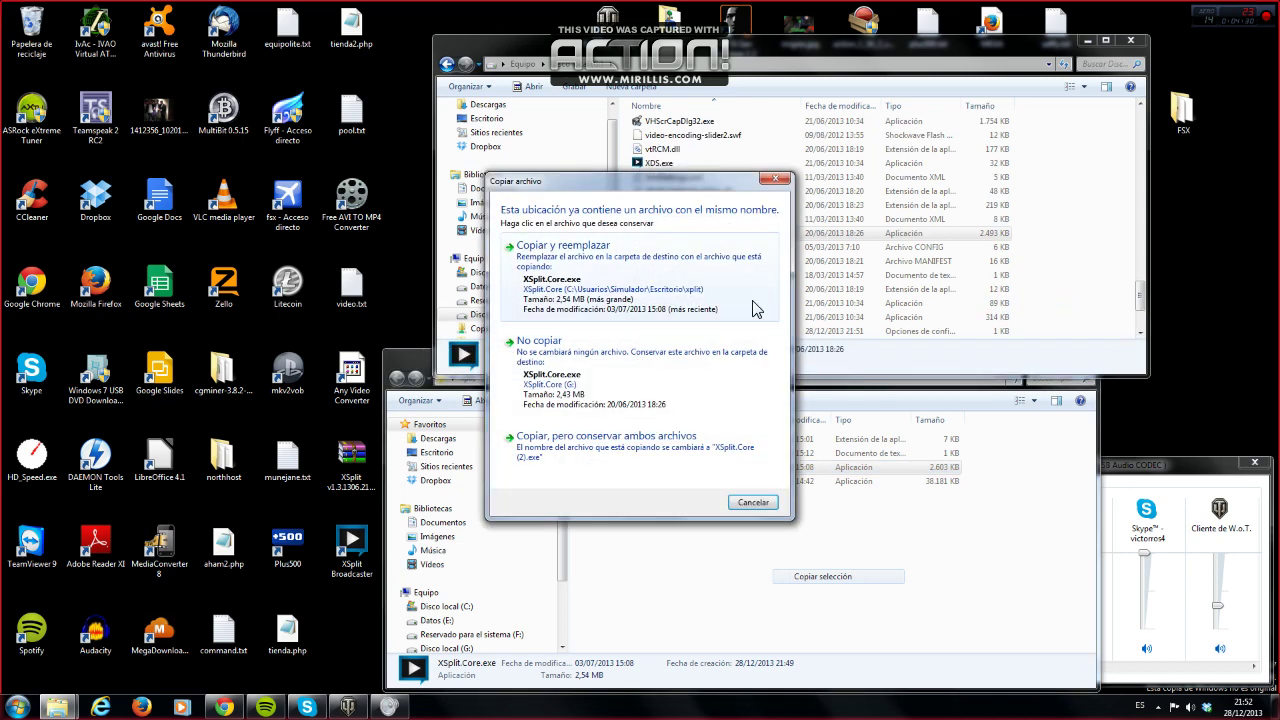
{"action": "left_click", "coordinate": [687, 285]}
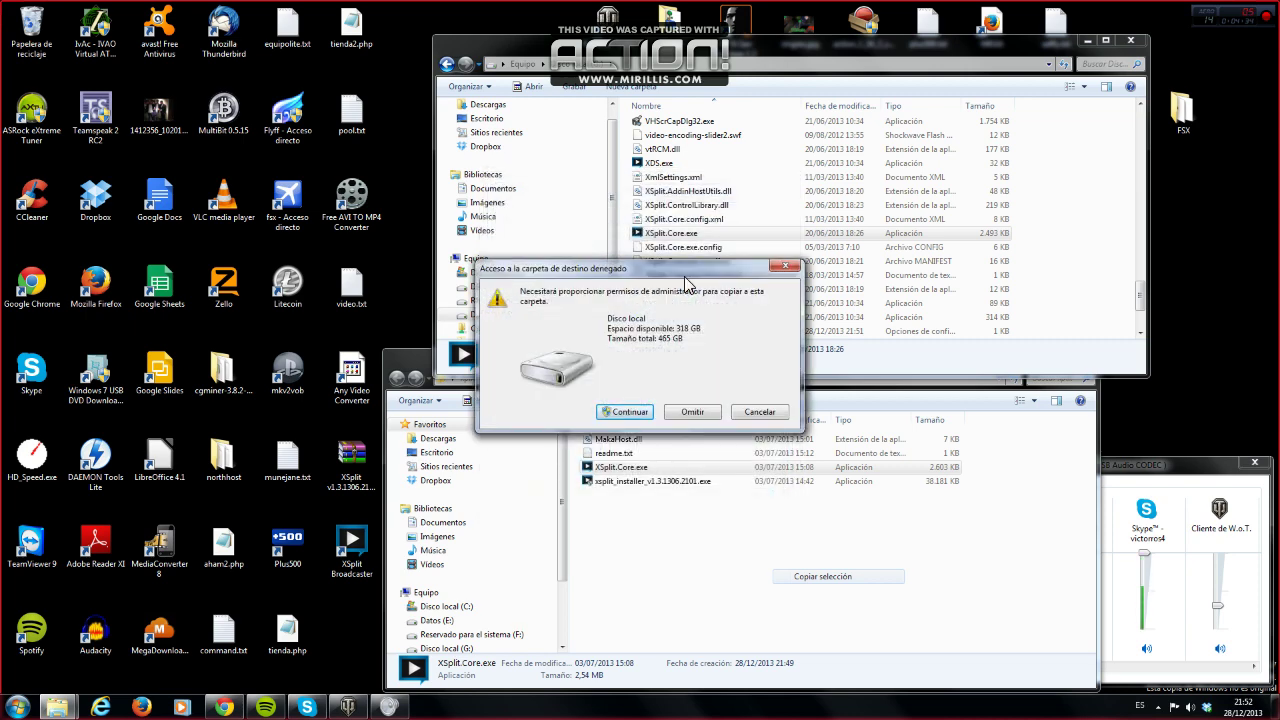
{"action": "left_click", "coordinate": [618, 412]}
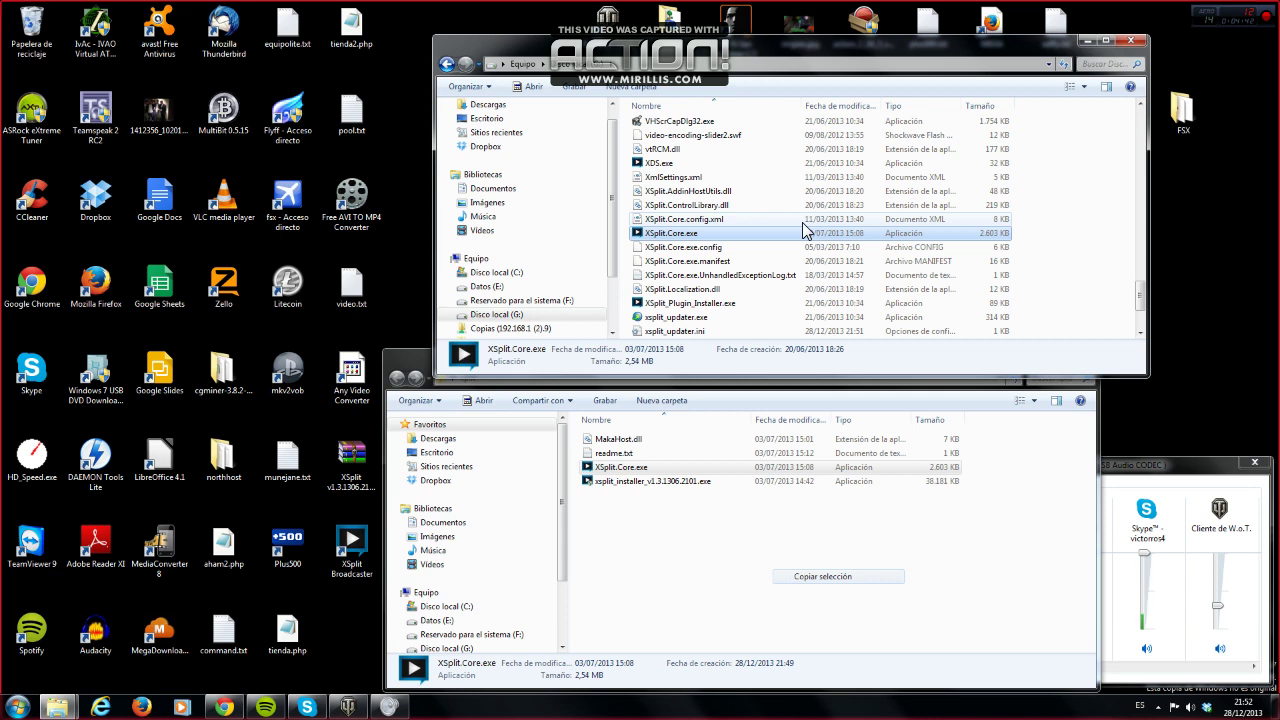
{"action": "left_click", "coordinate": [617, 443]}
Try copying MakaHost.dll to G:, retry past error 0x80070522, then cancel and close the error.
{"action": "left_click_drag", "start_coordinate": [617, 443], "coordinate": [1089, 184]}
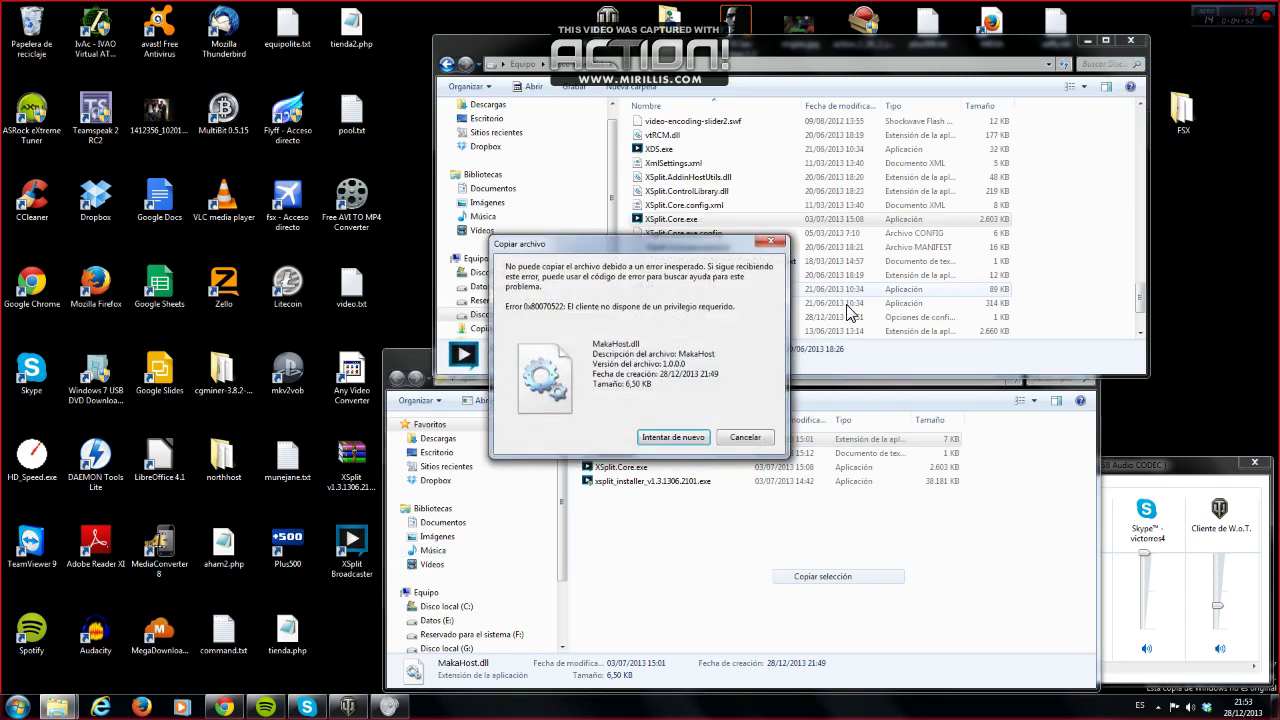
{"action": "left_click", "coordinate": [674, 438]}
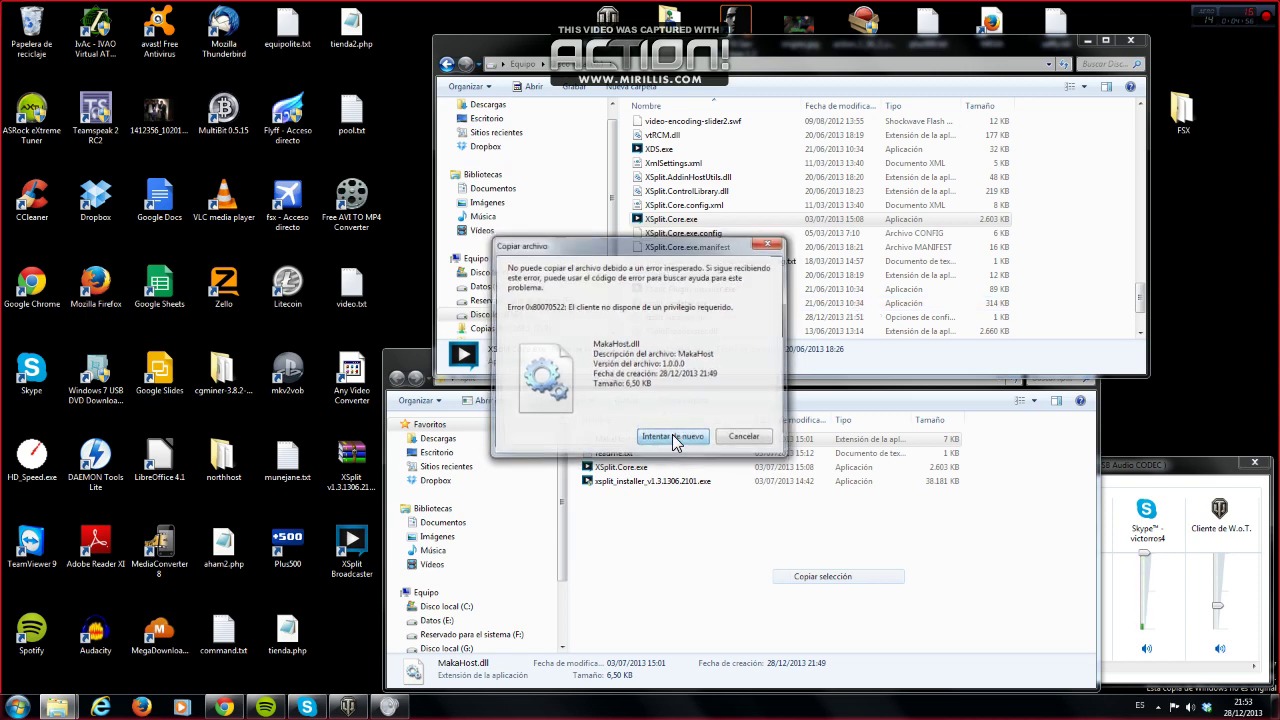
{"action": "left_click", "coordinate": [674, 438]}
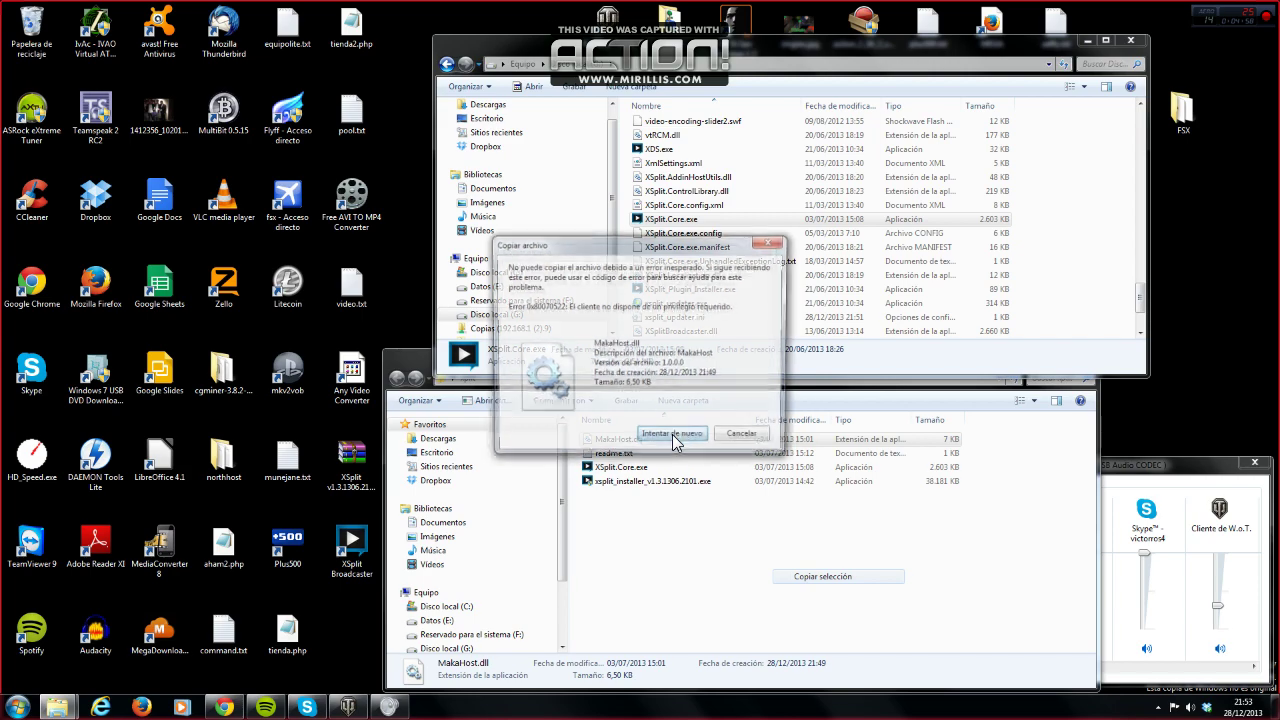
{"action": "left_click", "coordinate": [674, 438]}
{"action": "left_click", "coordinate": [674, 438]}
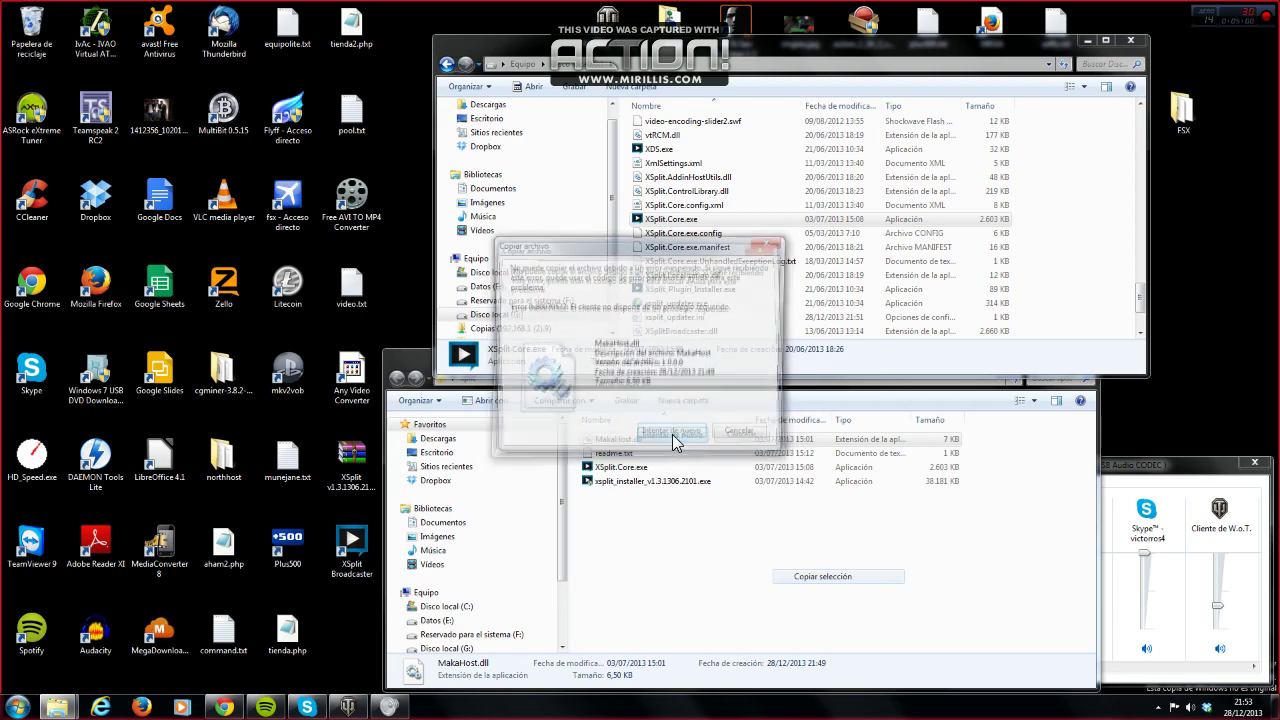
{"action": "left_click", "coordinate": [727, 441]}
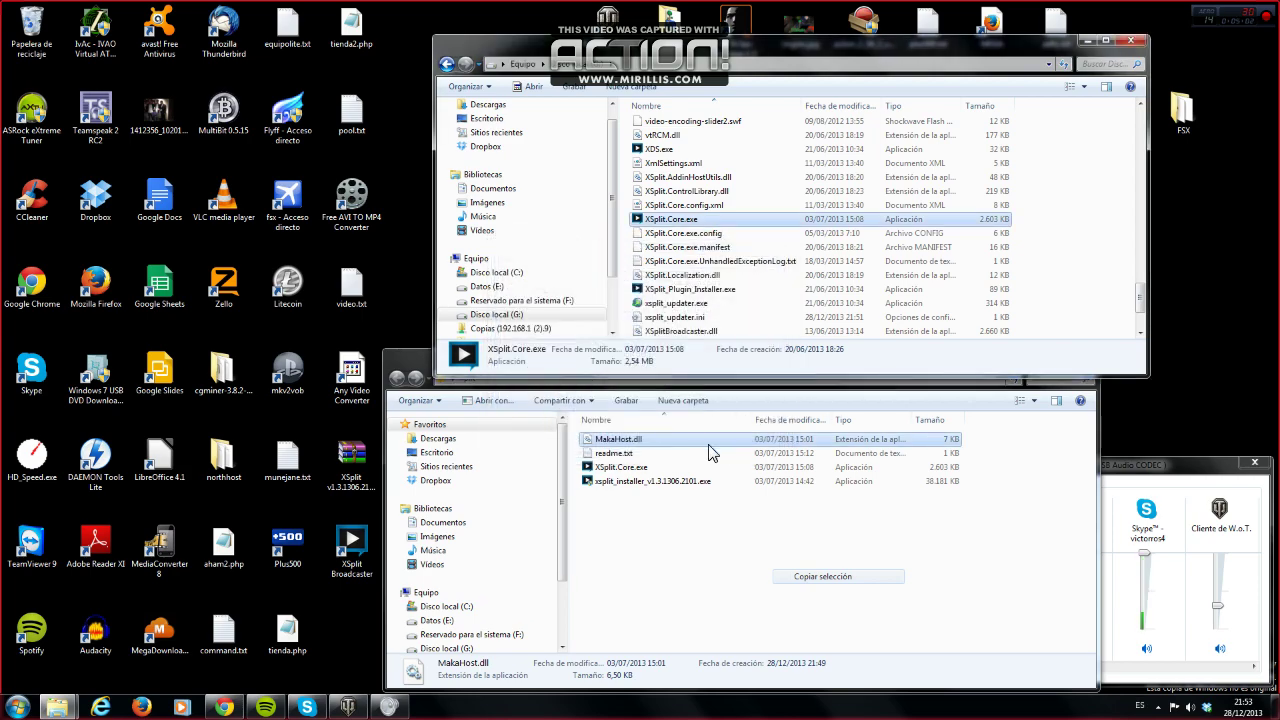
{"action": "left_click", "coordinate": [677, 305]}
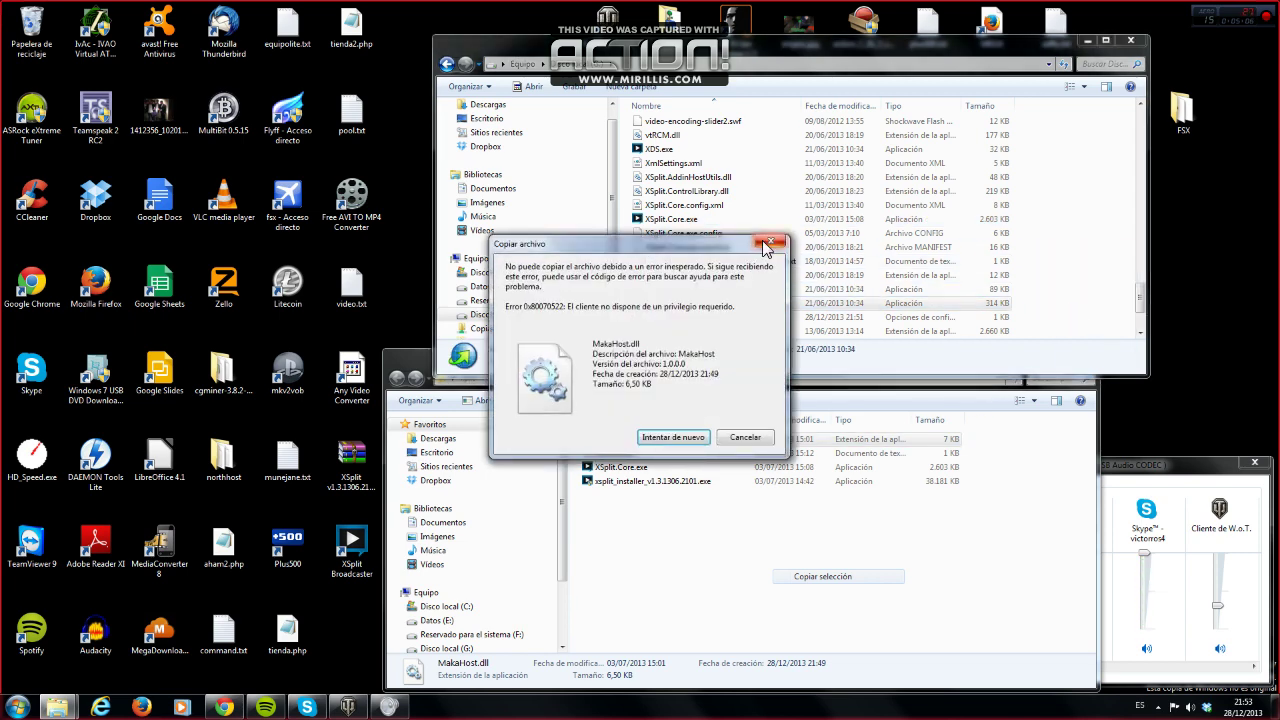
{"action": "left_click", "coordinate": [673, 437]}
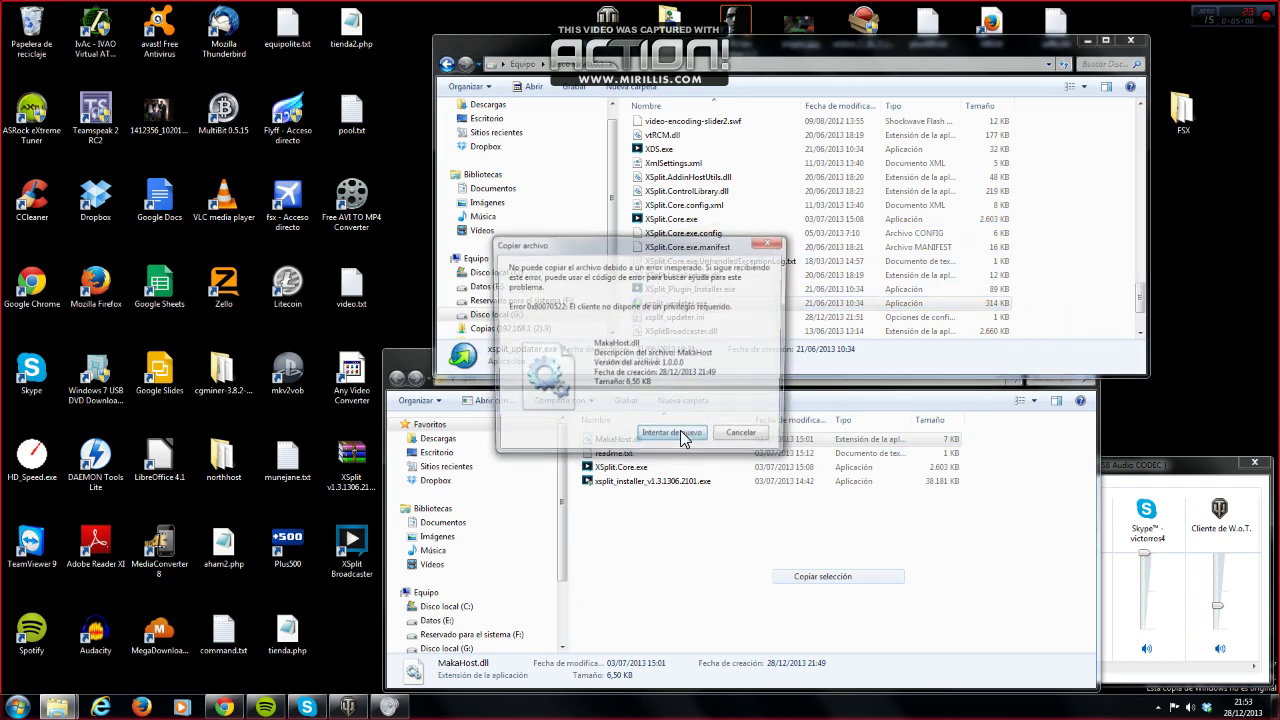
{"action": "left_click", "coordinate": [673, 437]}
{"action": "left_click", "coordinate": [752, 234]}
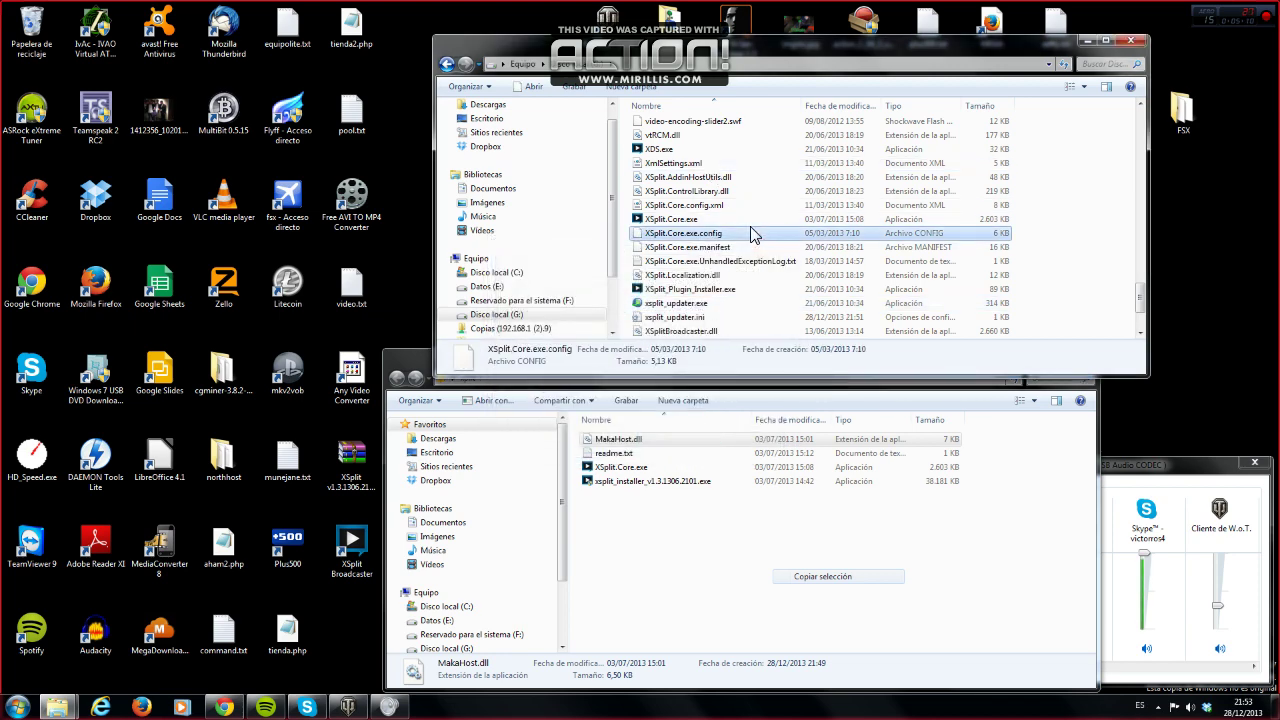
Create a new folder inside xsplit and move MakaHost.dll into it.
{"action": "key", "text": "m"}
{"action": "key", "text": "Down"}
{"action": "key", "text": "Down"}
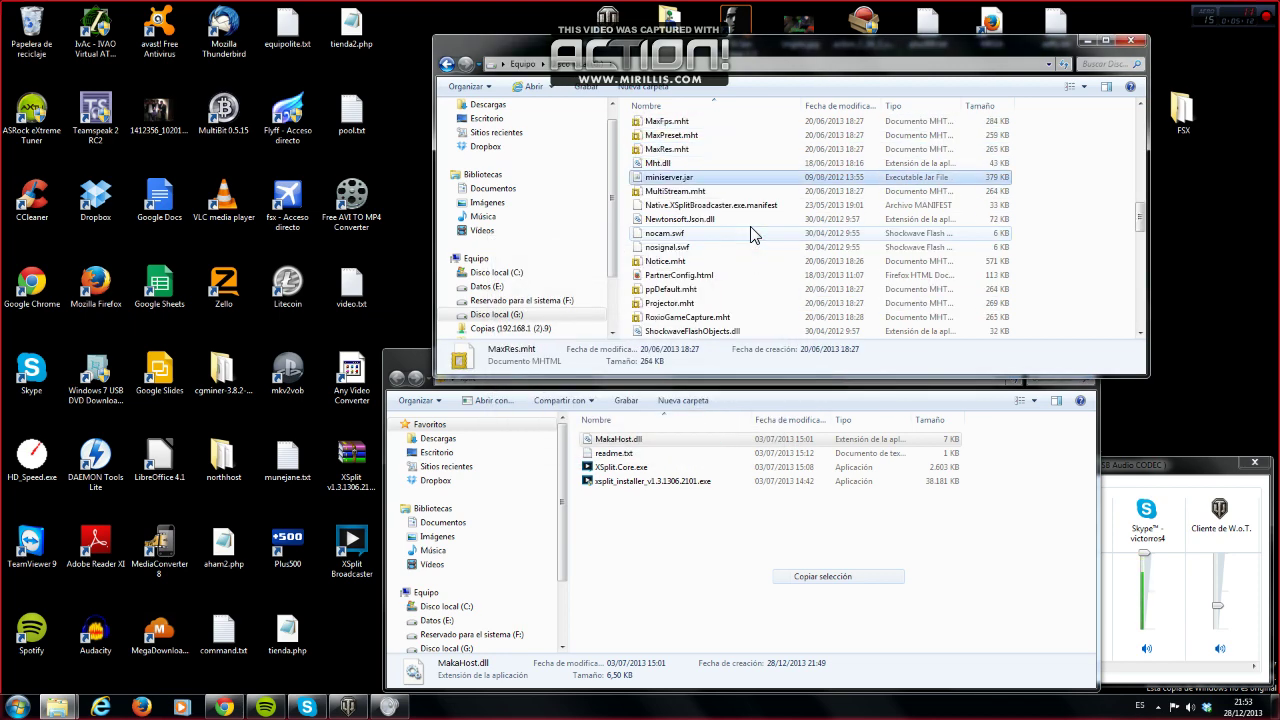
{"action": "right_click", "coordinate": [600, 543]}
{"action": "mouse_move", "coordinate": [740, 508]}
{"action": "left_click", "coordinate": [805, 510]}
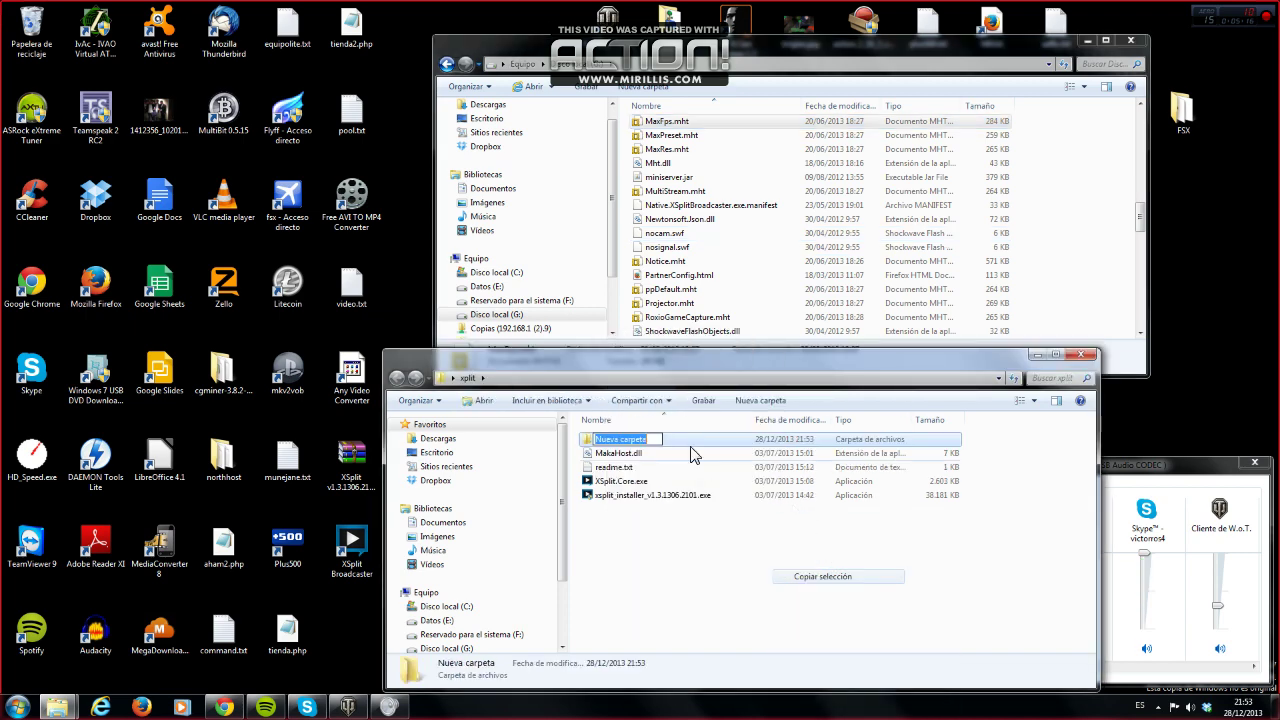
{"action": "left_click_drag", "start_coordinate": [627, 458], "coordinate": [622, 440]}
{"action": "double_click", "coordinate": [622, 440]}
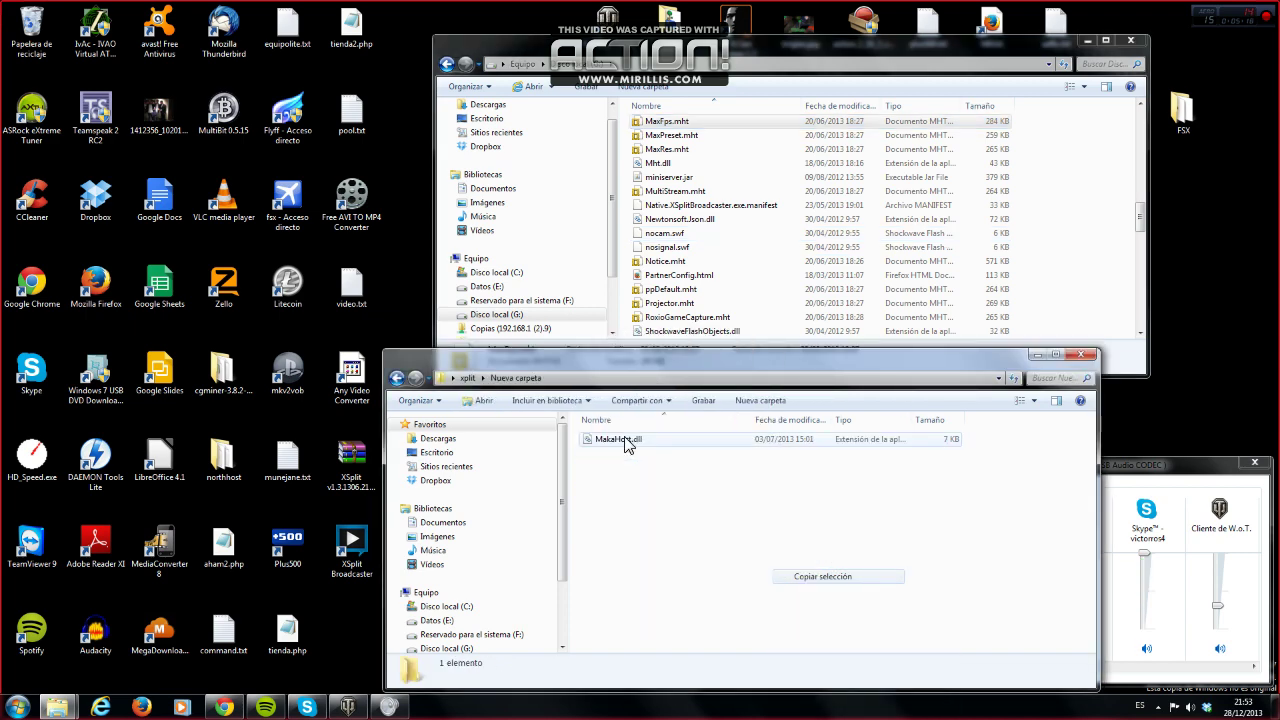
{"action": "left_click", "coordinate": [397, 378]}
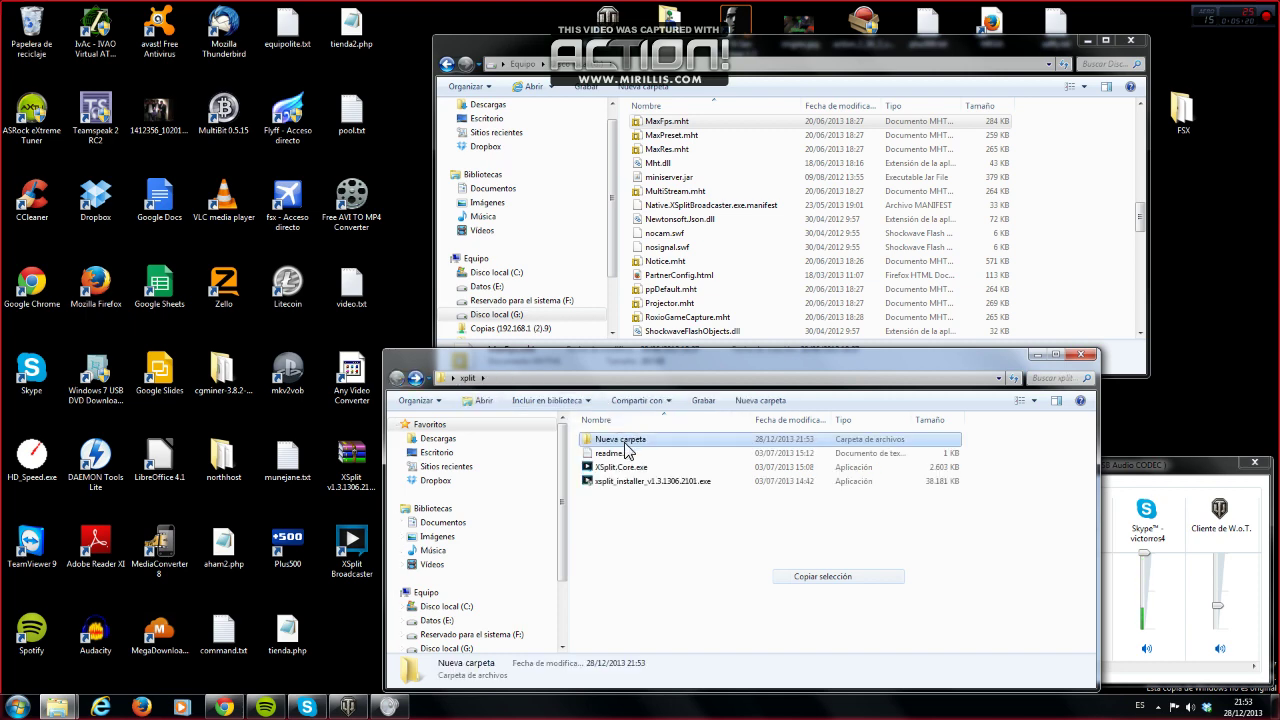
Rename the new folder to maka and open it to check MakaHost.dll.
{"action": "right_click", "coordinate": [627, 446]}
{"action": "left_click", "coordinate": [664, 413]}
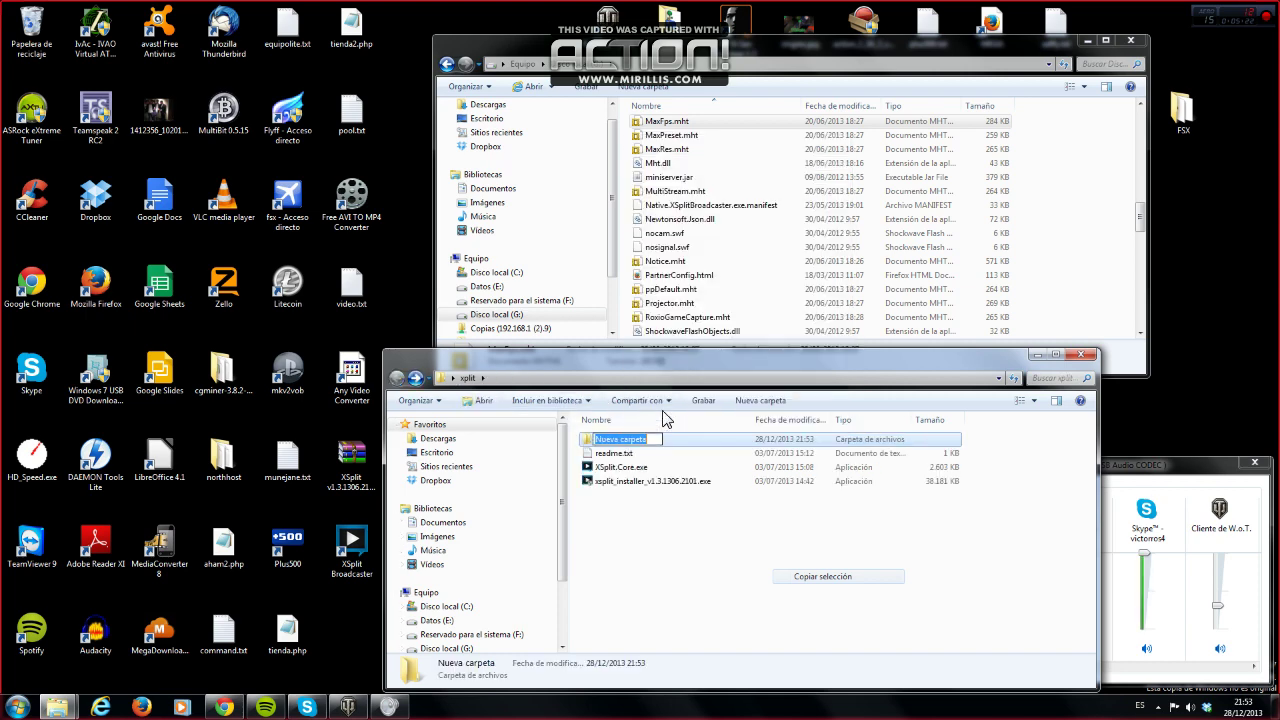
{"action": "key", "text": "BackSpace"}
{"action": "type", "text": "maka"}
{"action": "key", "text": "Return"}
{"action": "mouse_move", "coordinate": [634, 442]}
{"action": "left_mouse_down"}
{"action": "mouse_move", "coordinate": [923, 323]}
{"action": "mouse_move", "coordinate": [1206, 177]}
{"action": "mouse_move", "coordinate": [623, 400]}
{"action": "mouse_move", "coordinate": [624, 442]}
{"action": "left_mouse_up"}
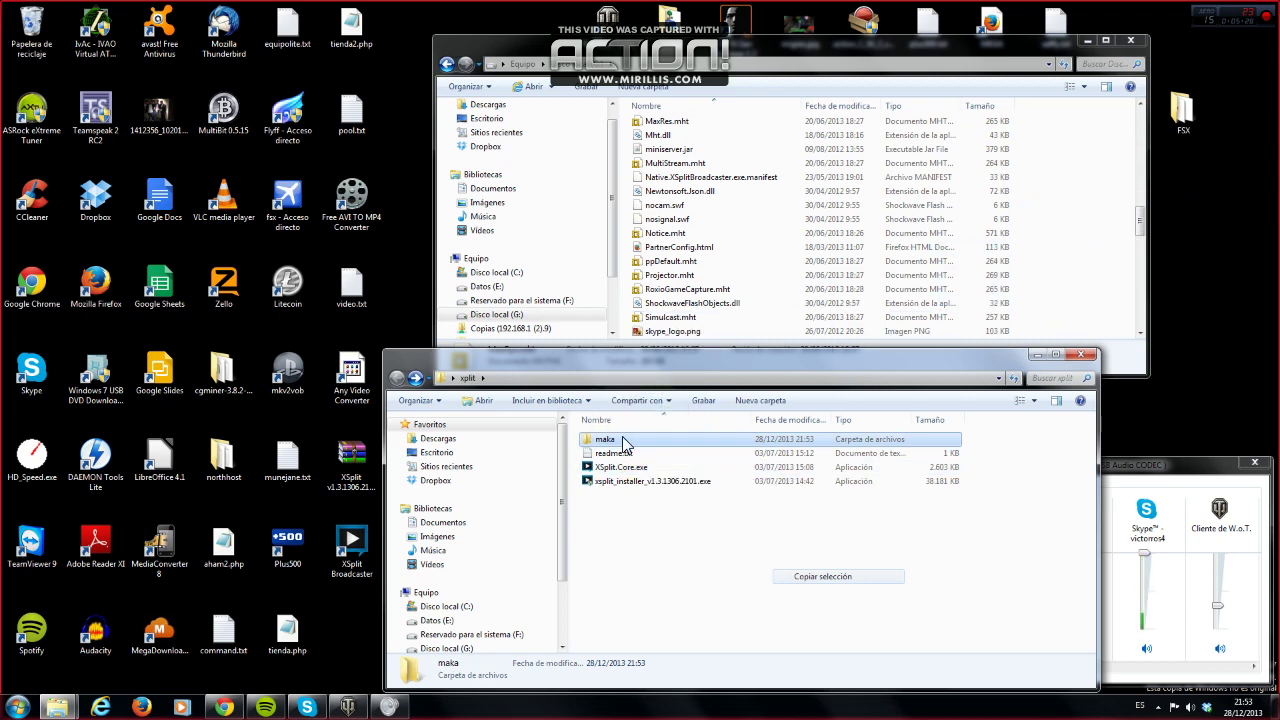
{"action": "right_click", "coordinate": [623, 444]}
{"action": "double_click", "coordinate": [620, 444]}
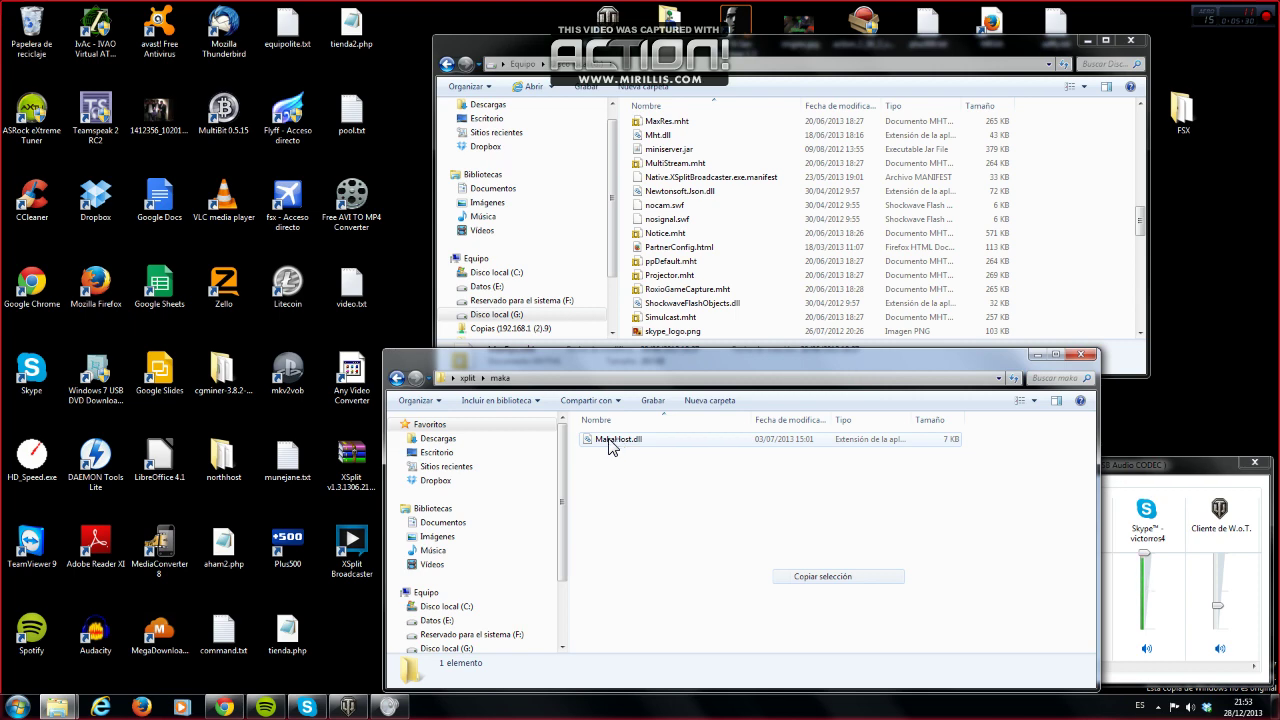
{"action": "left_click_drag", "start_coordinate": [1139, 220], "coordinate": [1139, 128]}
{"action": "left_click_drag", "start_coordinate": [618, 440], "coordinate": [658, 332]}
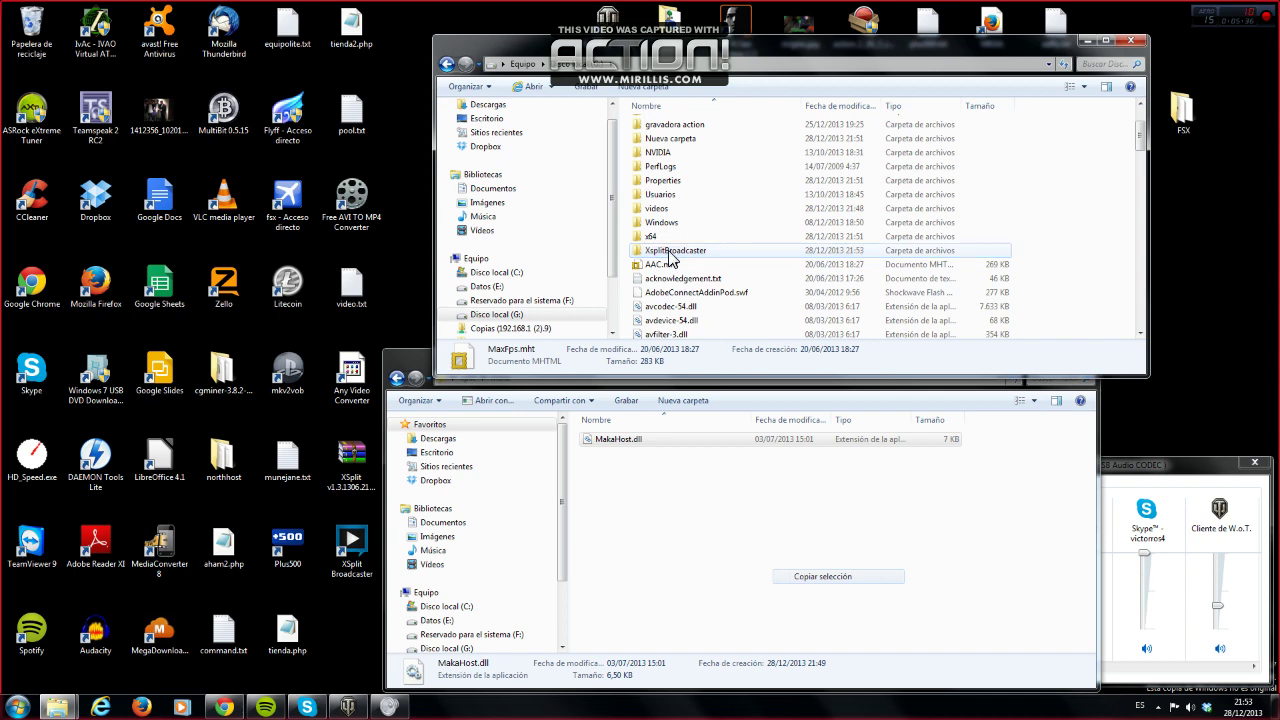
Delete the copied MakaHost.dll from the XsplitBroadcaster folder, confirming with Sí.
{"action": "left_click", "coordinate": [614, 450]}
{"action": "double_click", "coordinate": [660, 250]}
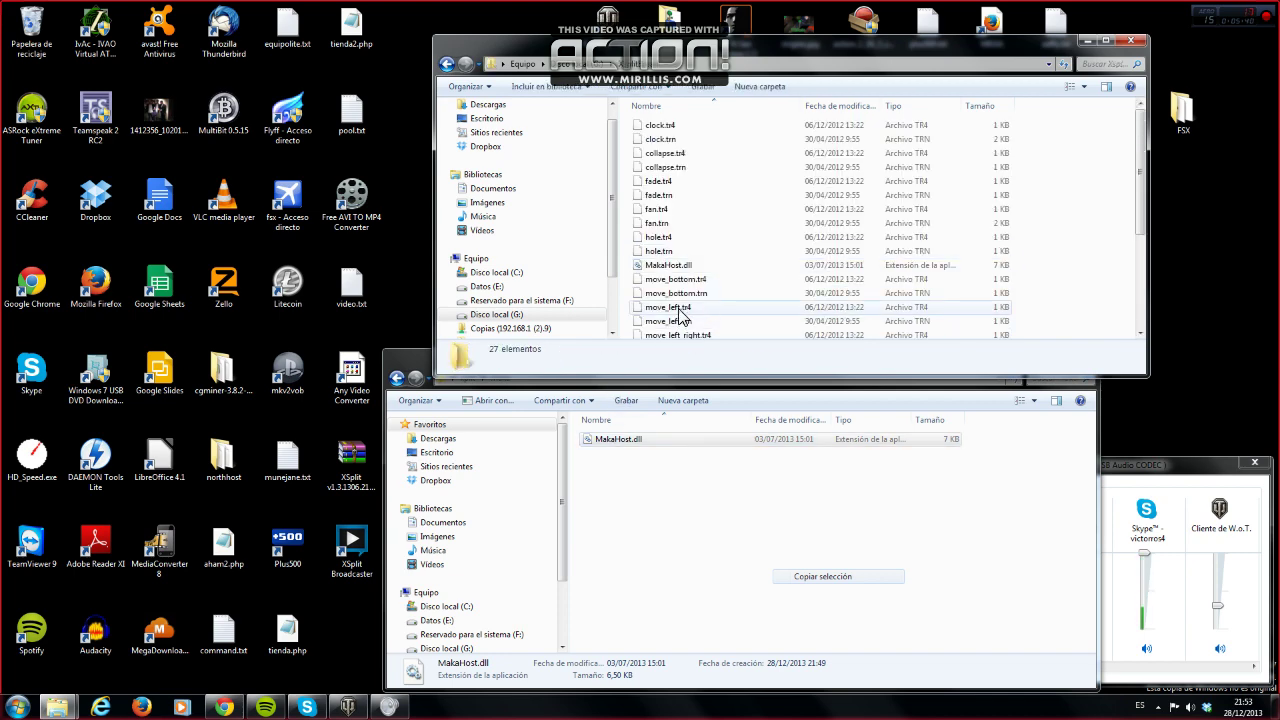
{"action": "left_click", "coordinate": [682, 308]}
{"action": "left_click", "coordinate": [667, 266]}
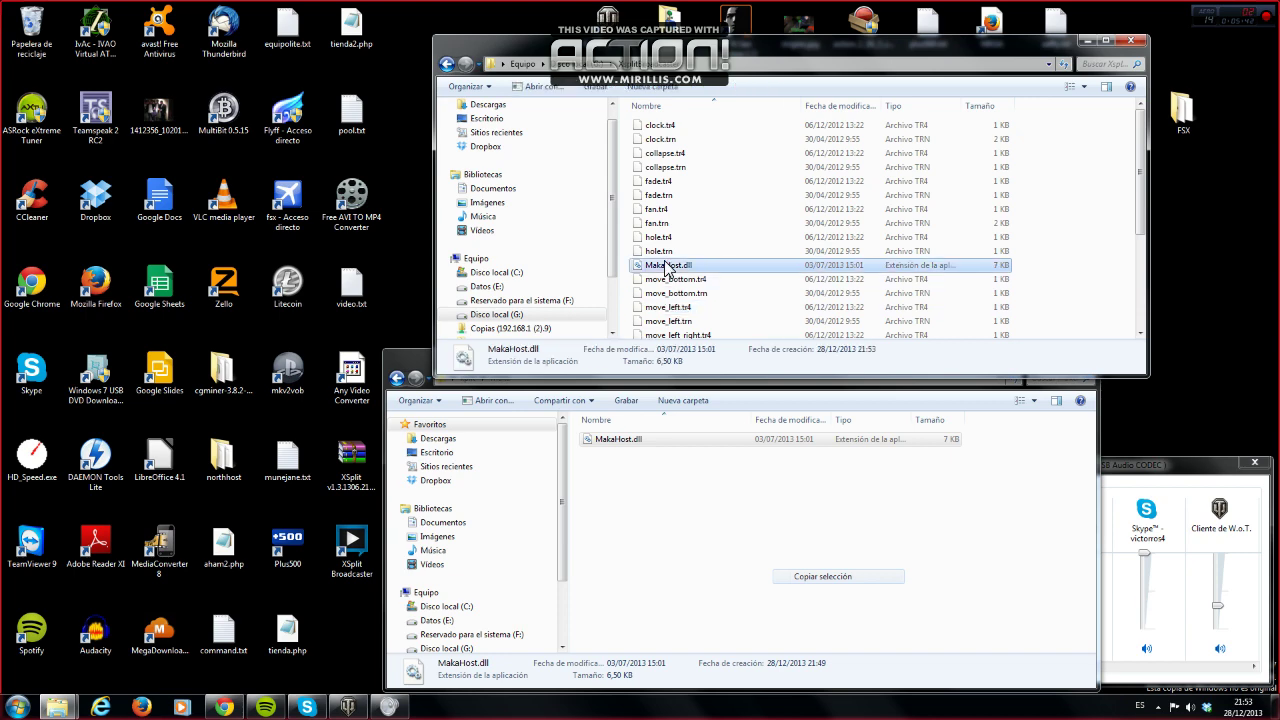
{"action": "right_click", "coordinate": [666, 268]}
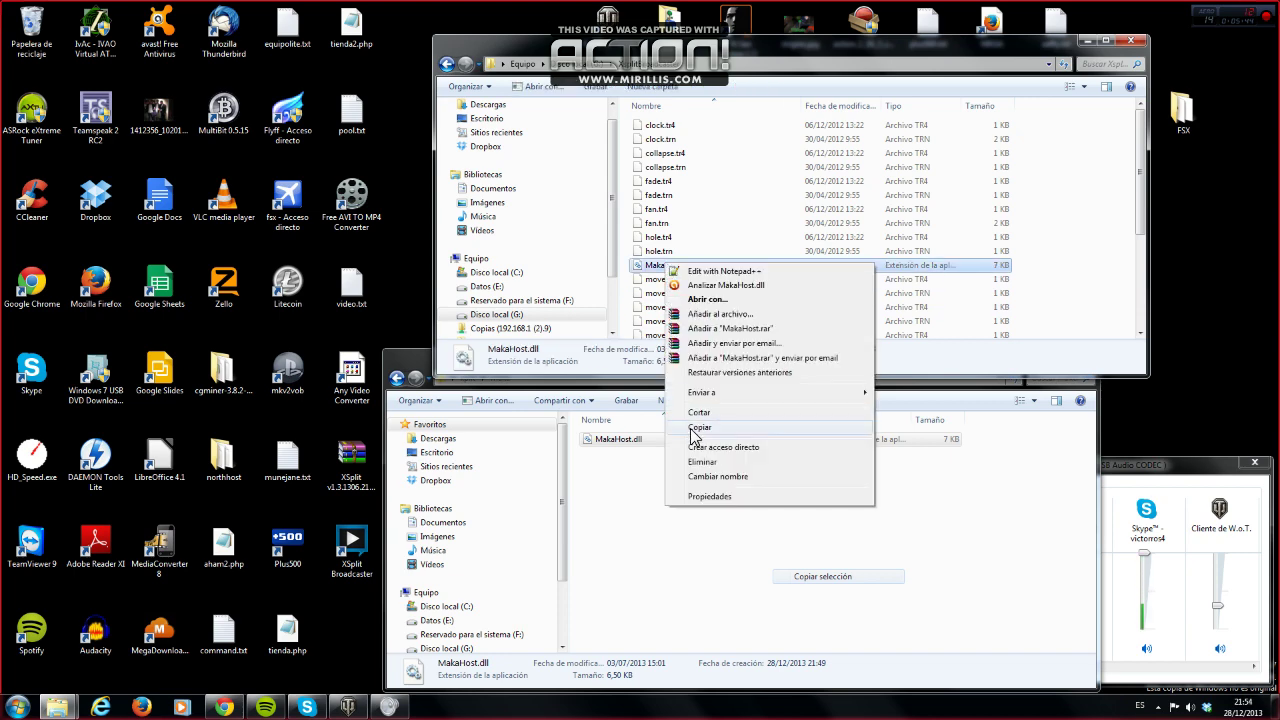
{"action": "left_click", "coordinate": [692, 462]}
{"action": "left_click", "coordinate": [701, 404]}
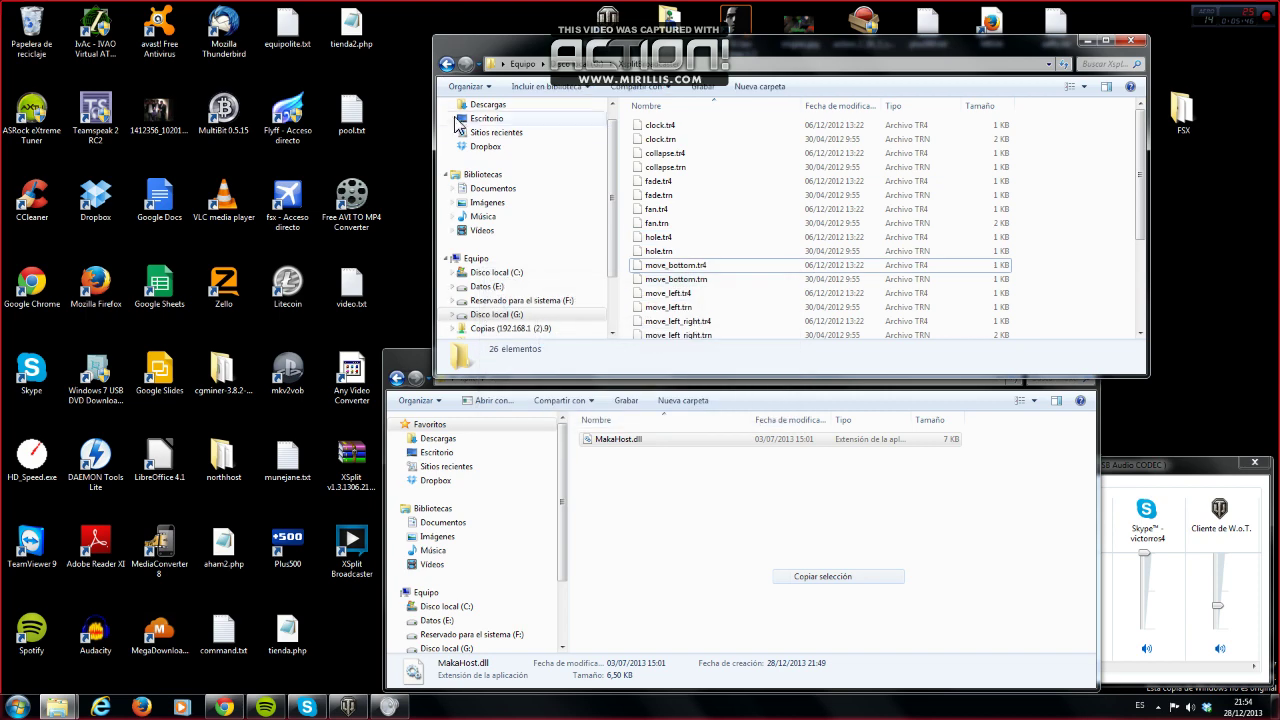
Return to drive G:'s top-level folders and dismiss the PerfLogs access warning.
{"action": "key", "text": "BackSpace"}
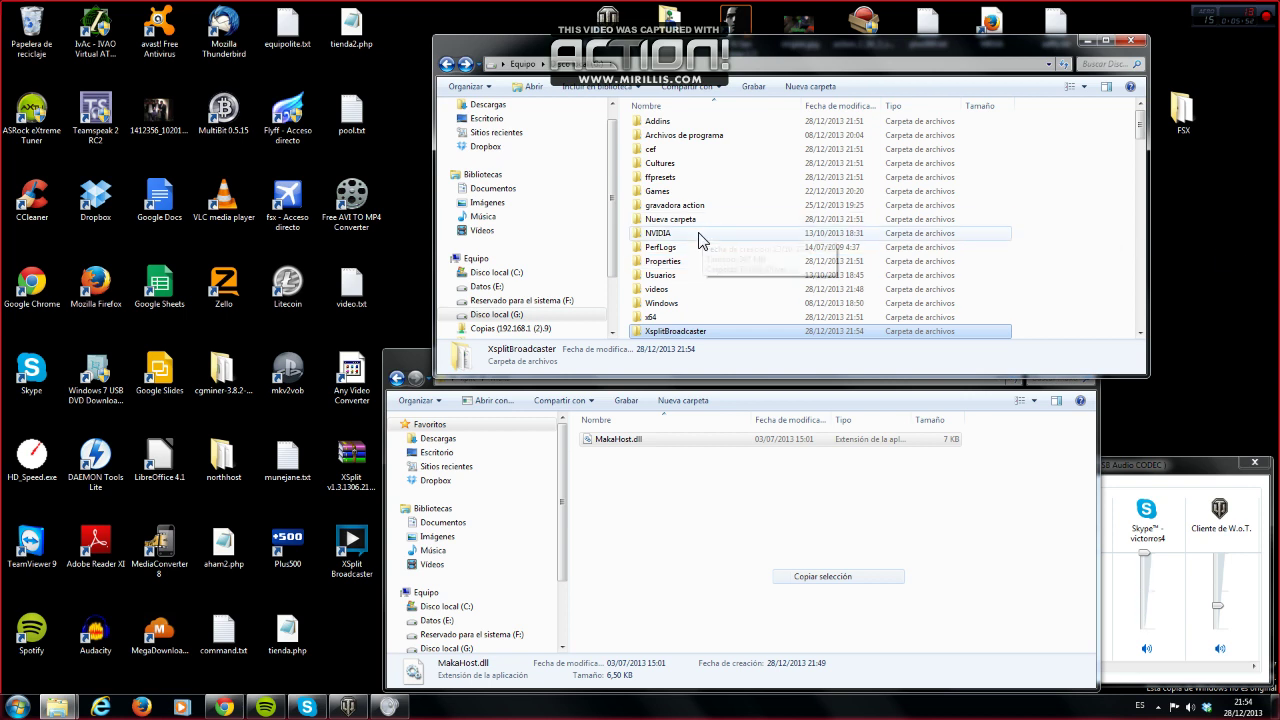
{"action": "left_click", "coordinate": [667, 250]}
{"action": "double_click", "coordinate": [667, 250]}
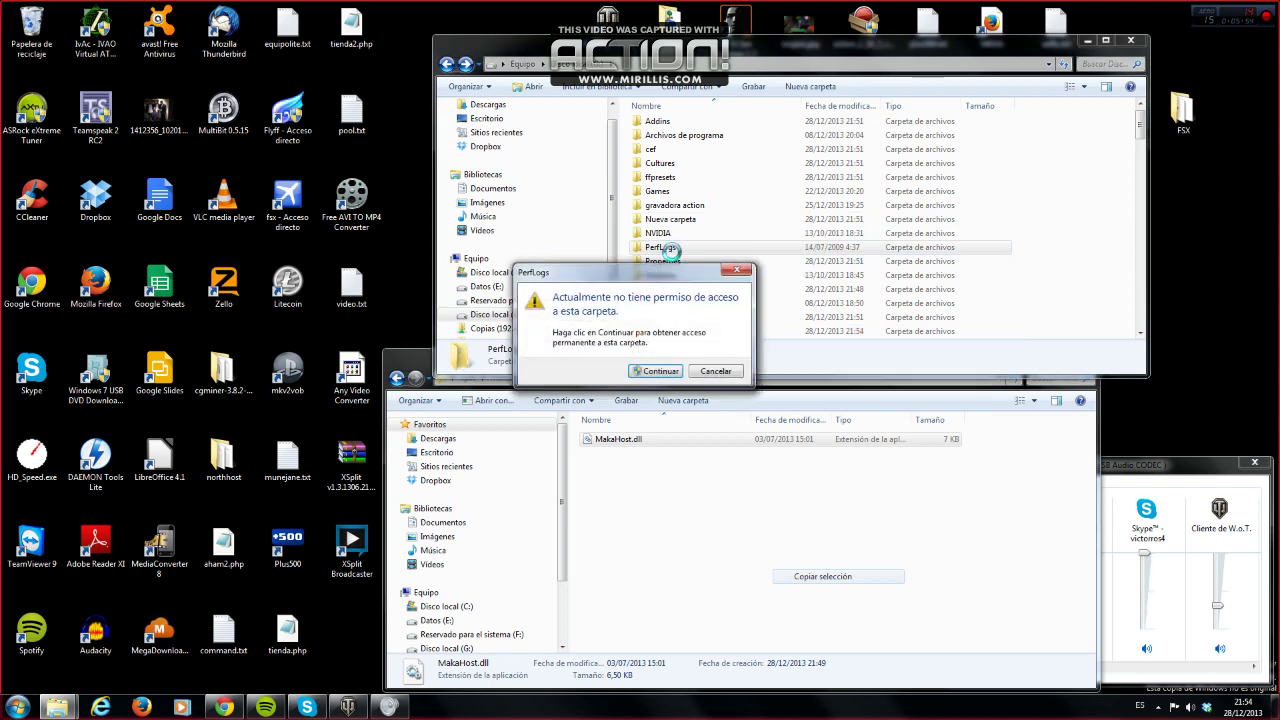
{"action": "left_click", "coordinate": [737, 270]}
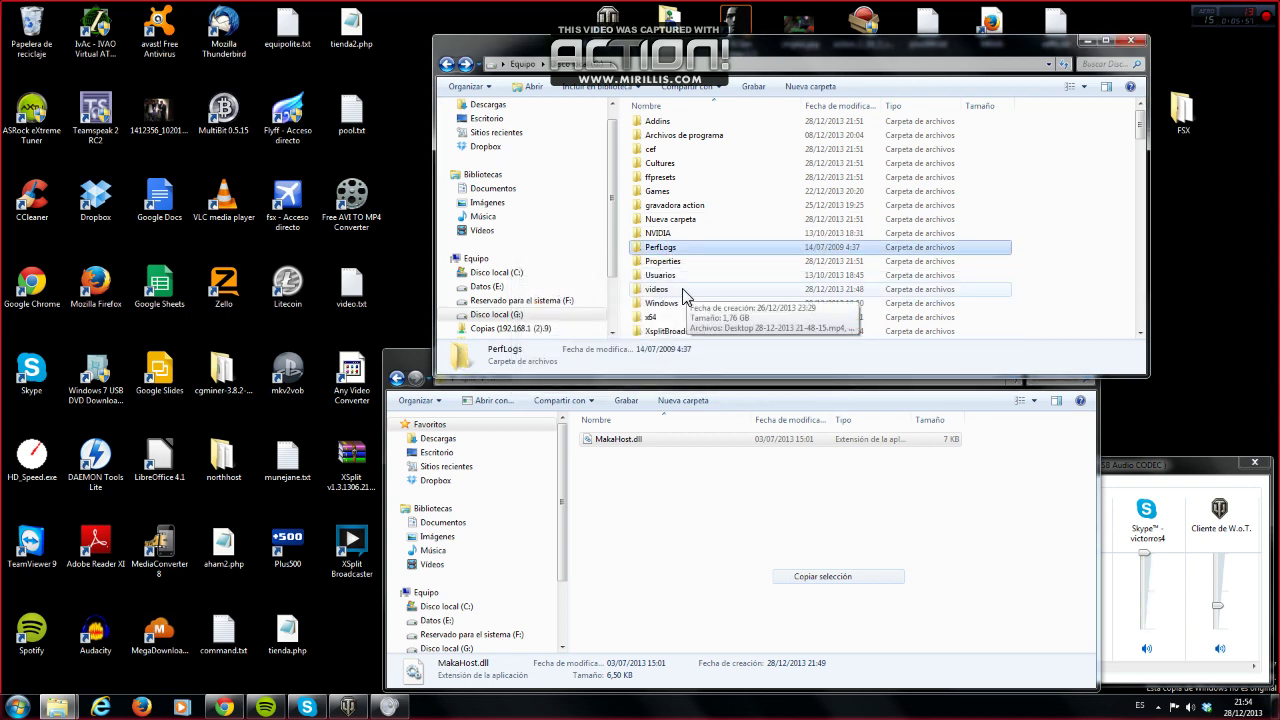
{"action": "scroll", "coordinate": [683, 293], "scroll_direction": "down", "scroll_amount": 1}
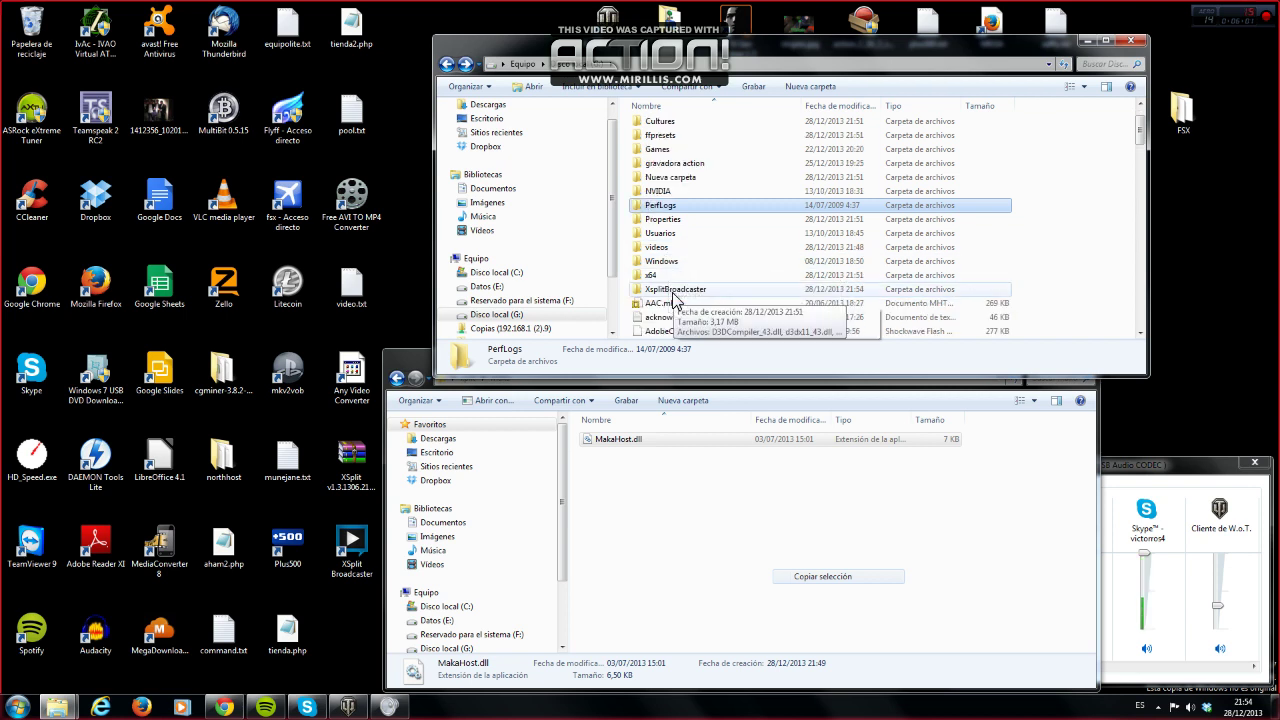
Create a new folder named xsplit in the drive root.
{"action": "right_click", "coordinate": [1058, 287]}
{"action": "mouse_move", "coordinate": [1100, 463]}
{"action": "left_click", "coordinate": [949, 465]}
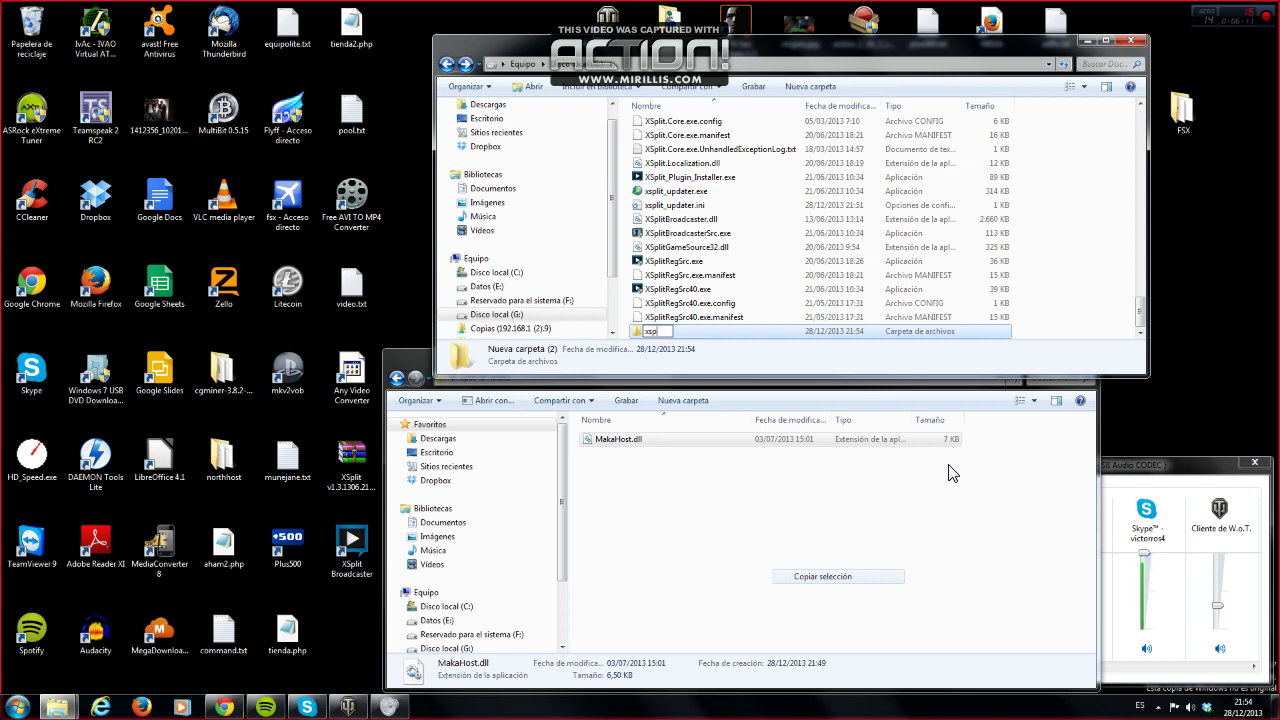
{"action": "key", "text": "Return"}
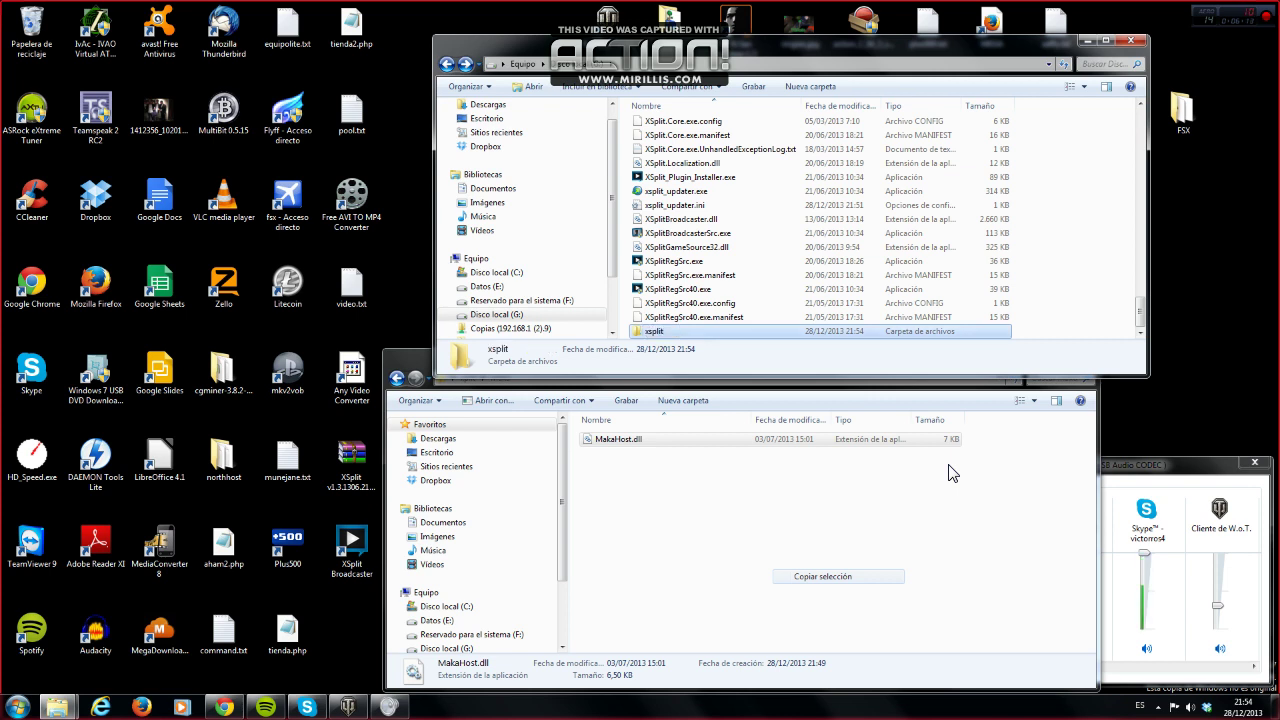
Select the 96 loose XSplit program files and move them into the xsplit folder.
{"action": "left_click_drag", "start_coordinate": [1024, 318], "coordinate": [755, 338]}
{"action": "right_click", "coordinate": [710, 260]}
{"action": "key", "text": "Escape"}
{"action": "left_click_drag", "start_coordinate": [756, 338], "coordinate": [688, 333]}
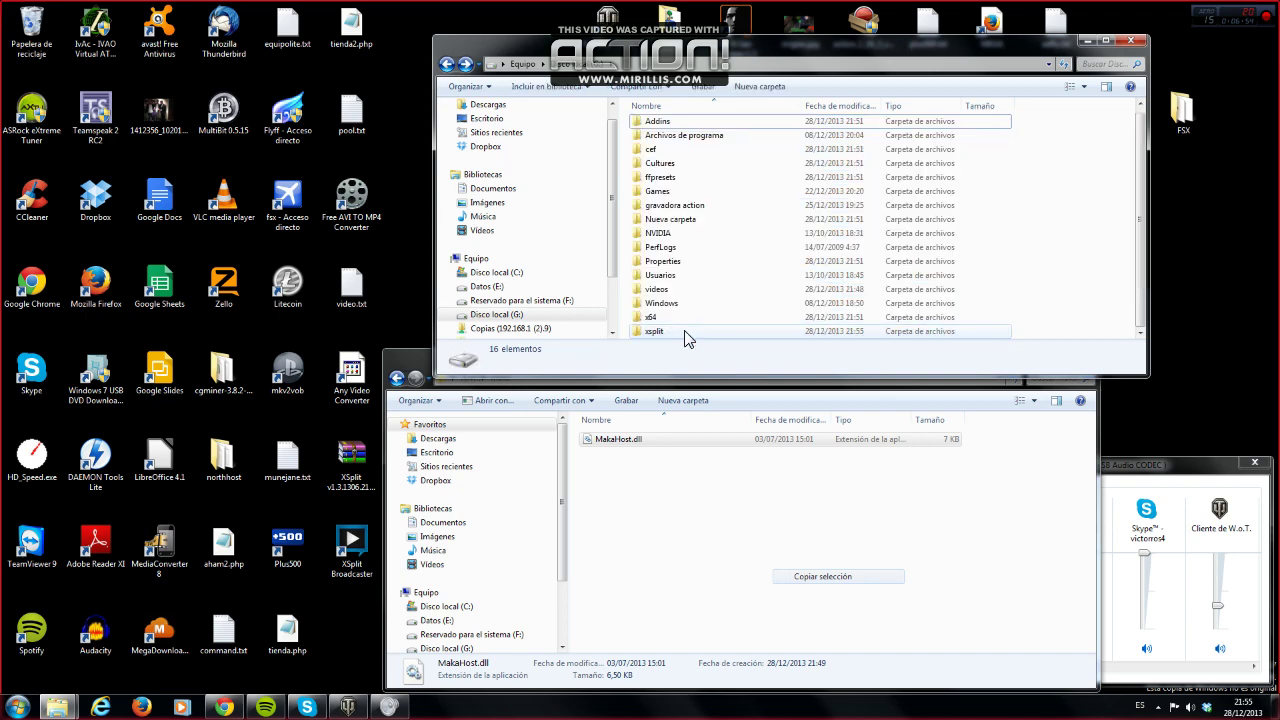
Copy MakaHost.dll into the xsplit folder and check it appears among the XSplit files.
{"action": "double_click", "coordinate": [686, 336]}
{"action": "key", "text": "BackSpace"}
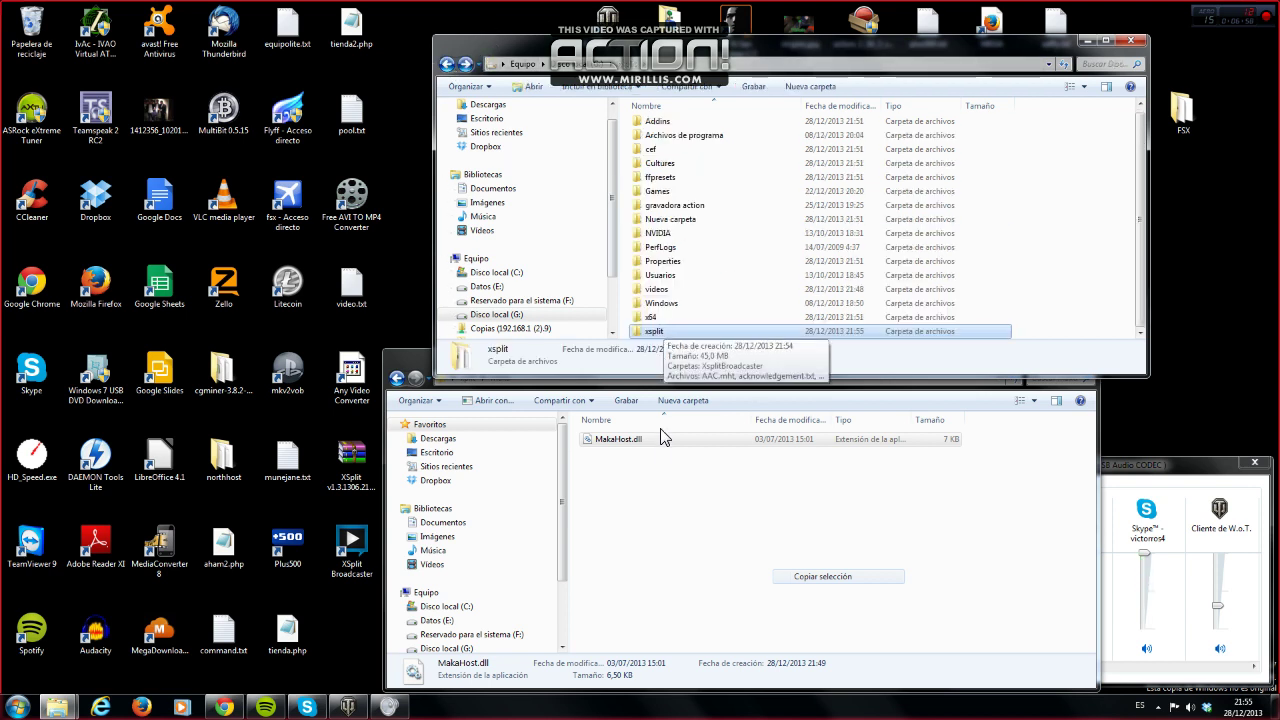
{"action": "left_click_drag", "start_coordinate": [656, 440], "coordinate": [666, 336]}
{"action": "double_click", "coordinate": [665, 333]}
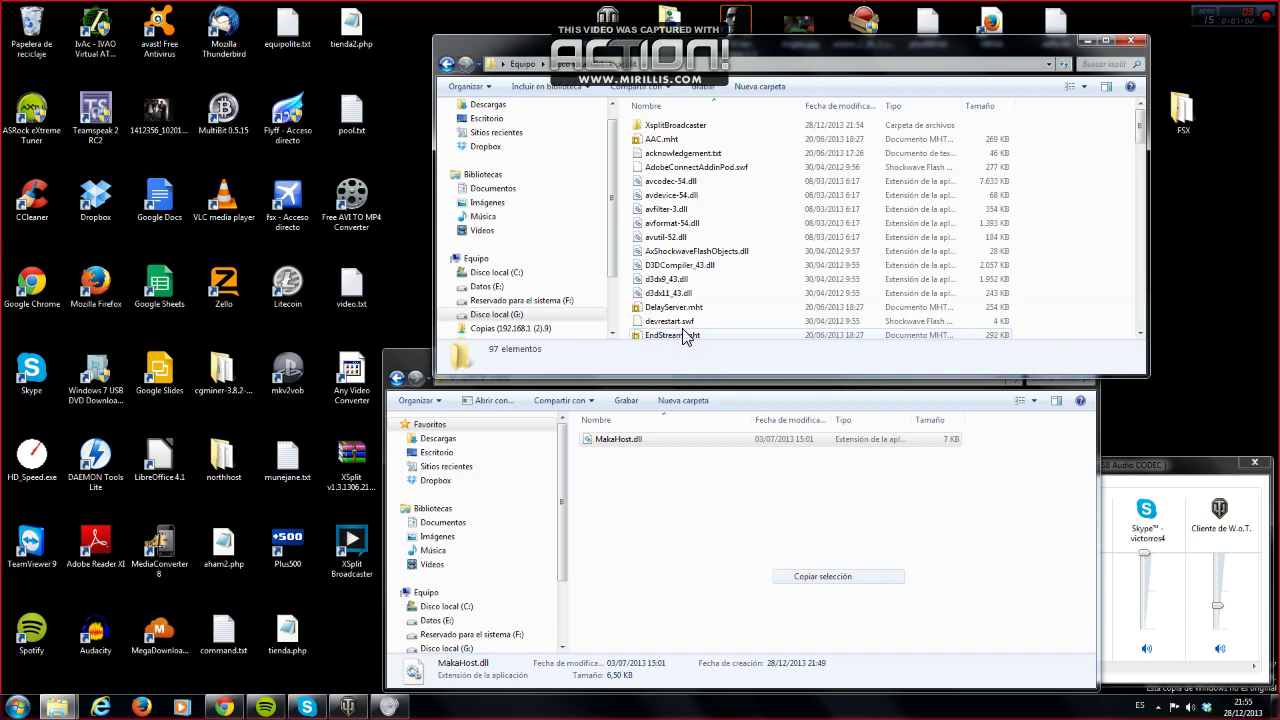
{"action": "scroll", "coordinate": [684, 322], "scroll_direction": "down", "scroll_amount": 2}
{"action": "left_click", "coordinate": [677, 305]}
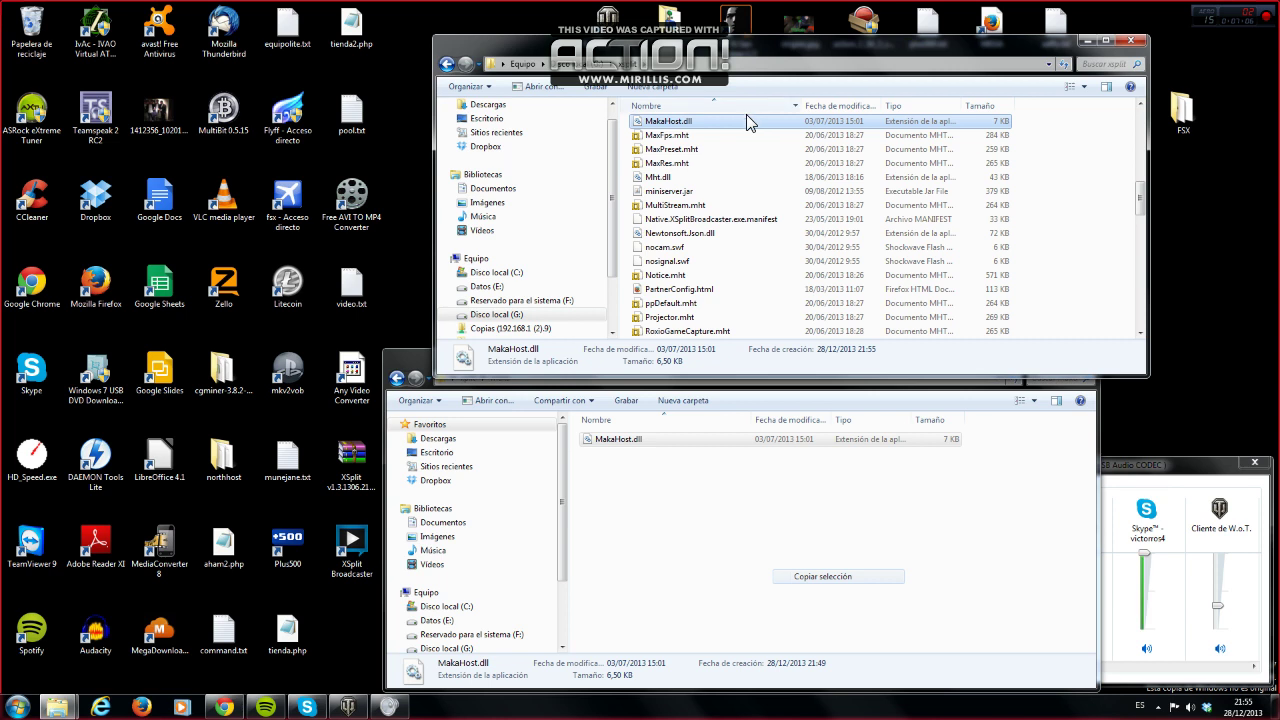
{"action": "scroll", "coordinate": [700, 115], "scroll_direction": "up", "scroll_amount": 1}
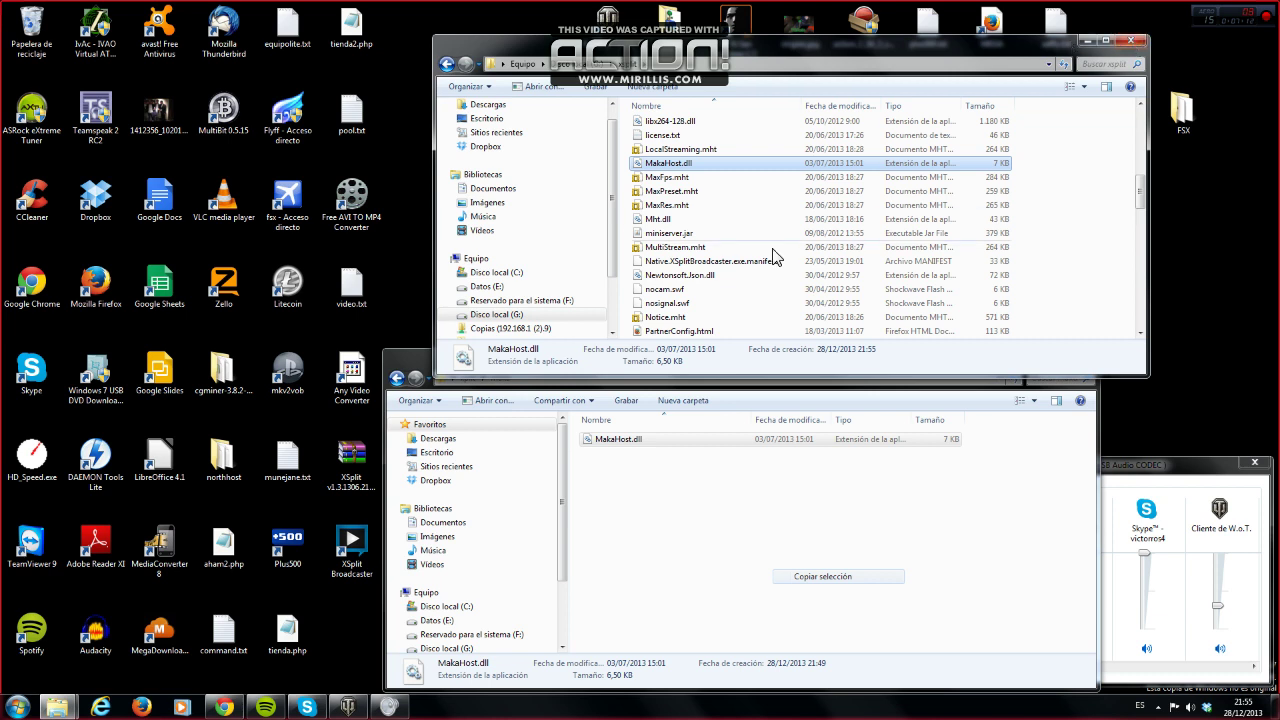
Close the open folder windows and place the XSplit Broadcaster shortcut beside the xplit folder.
{"action": "left_click", "coordinate": [1130, 42]}
{"action": "left_click", "coordinate": [1072, 356]}
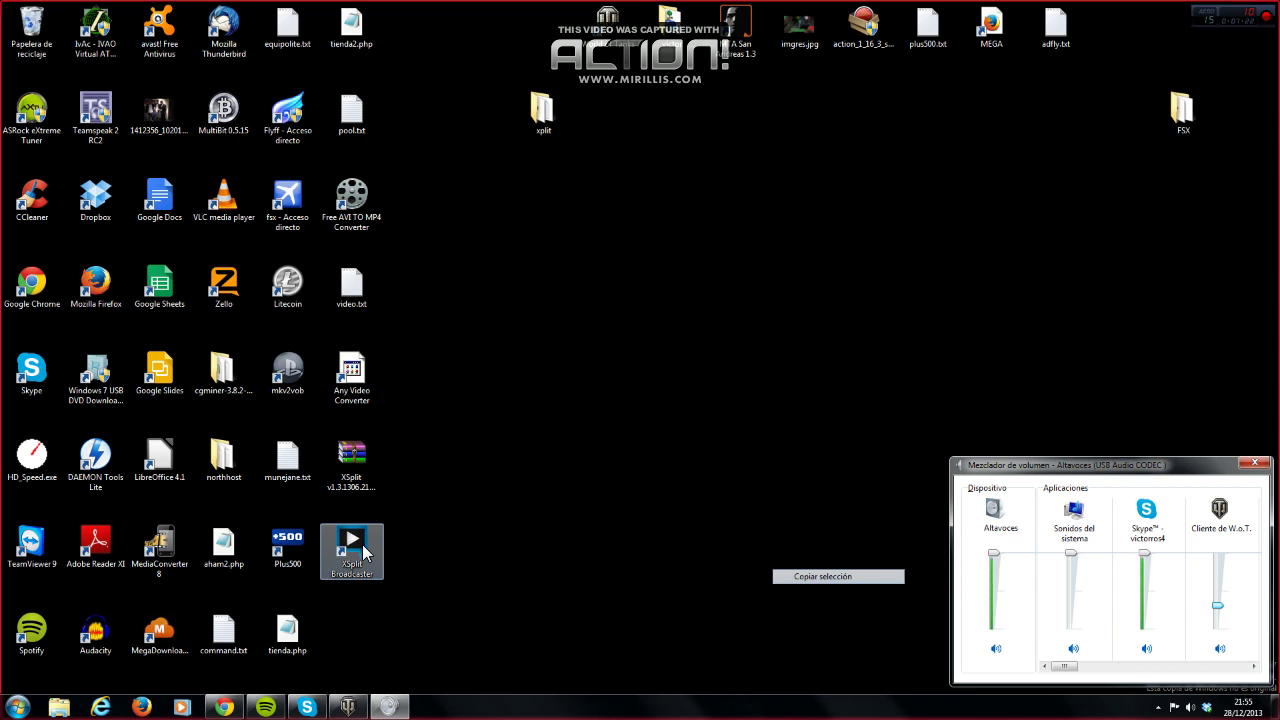
{"action": "left_click_drag", "start_coordinate": [360, 543], "coordinate": [622, 110]}
{"action": "left_click_drag", "start_coordinate": [543, 110], "coordinate": [672, 112]}
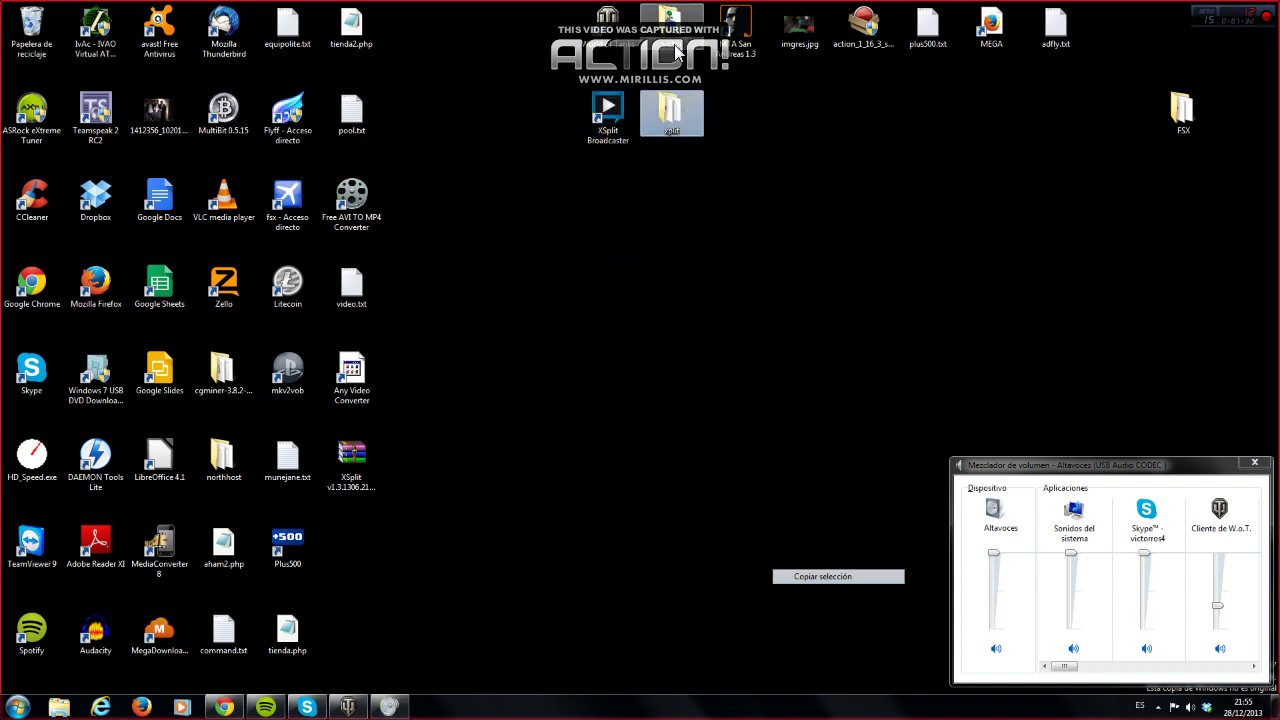
Create a new folder in the home folder.
{"action": "double_click", "coordinate": [676, 52]}
{"action": "right_click", "coordinate": [666, 552]}
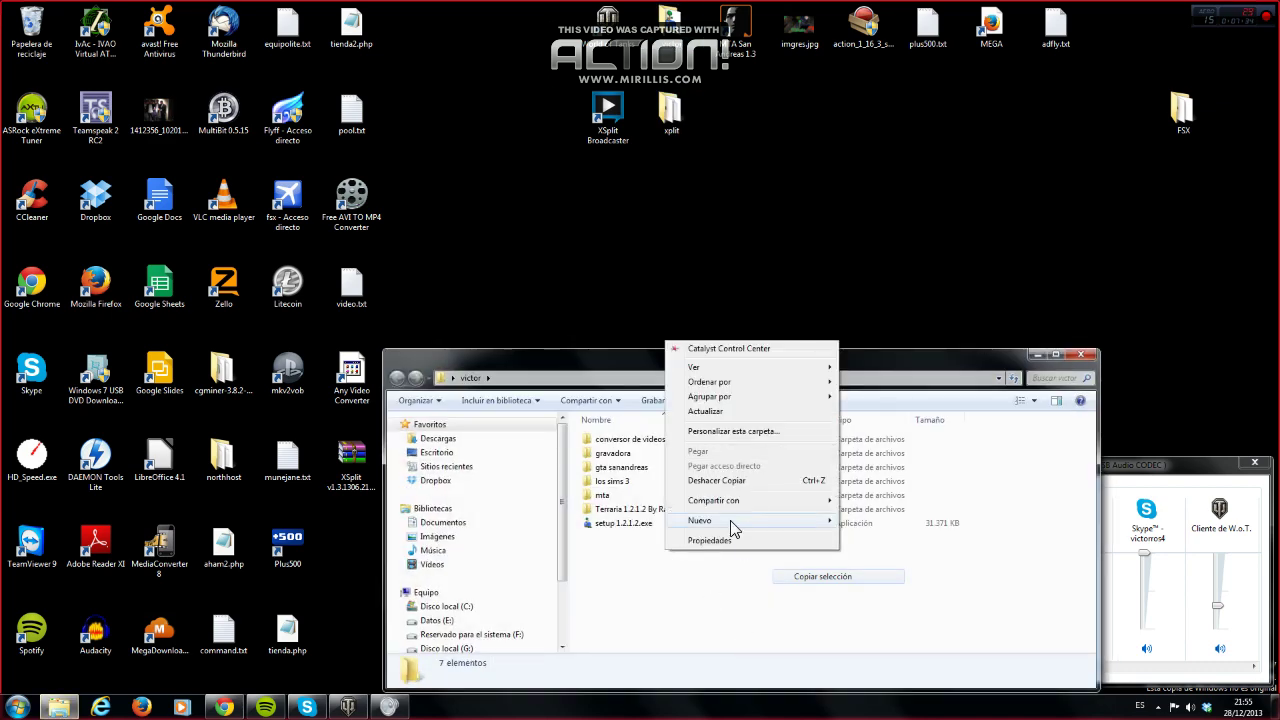
{"action": "mouse_move", "coordinate": [733, 522]}
{"action": "left_click", "coordinate": [855, 333]}
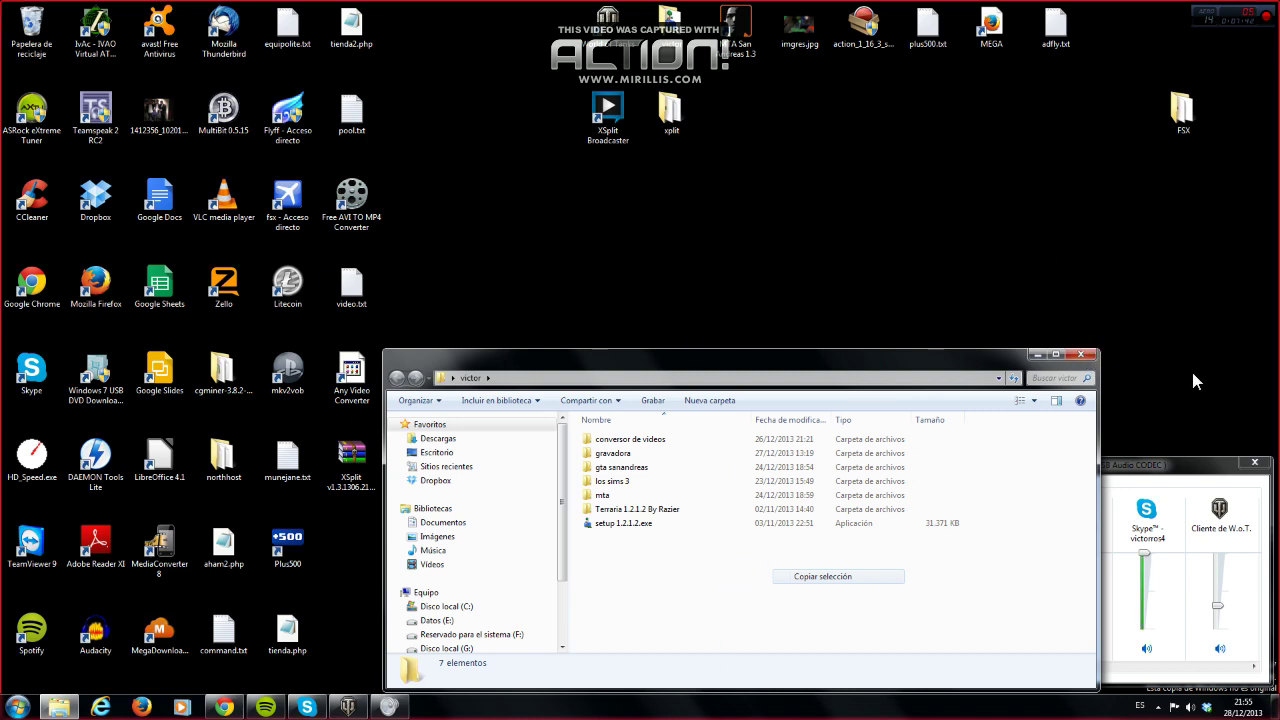
{"action": "left_click", "coordinate": [1076, 355]}
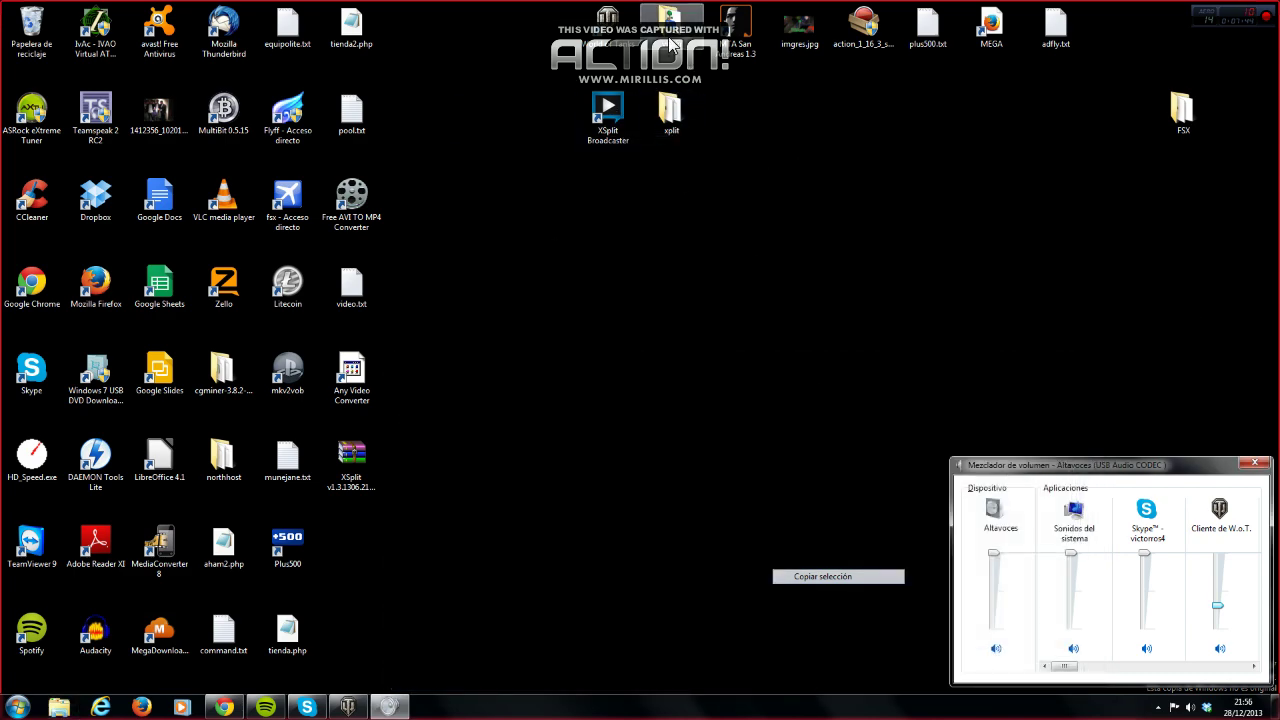
Rename the new home-folder folder to xsplit.
{"action": "double_click", "coordinate": [666, 18]}
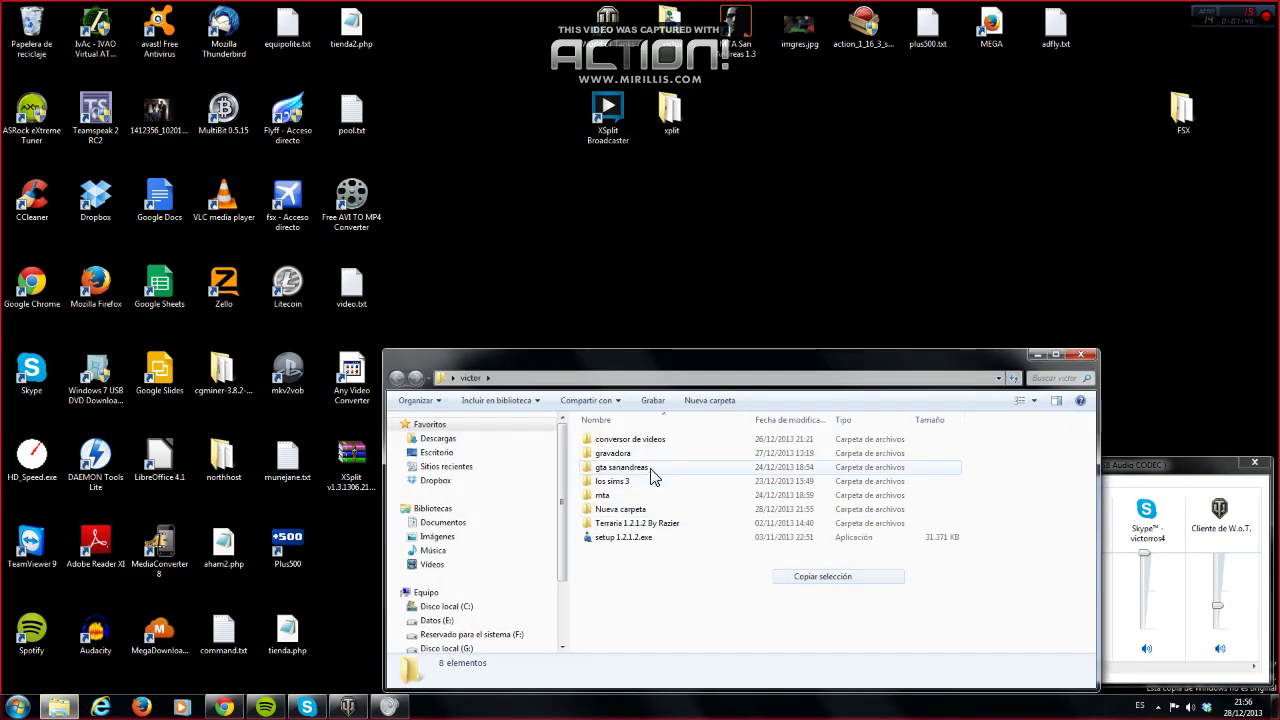
{"action": "right_click", "coordinate": [643, 510]}
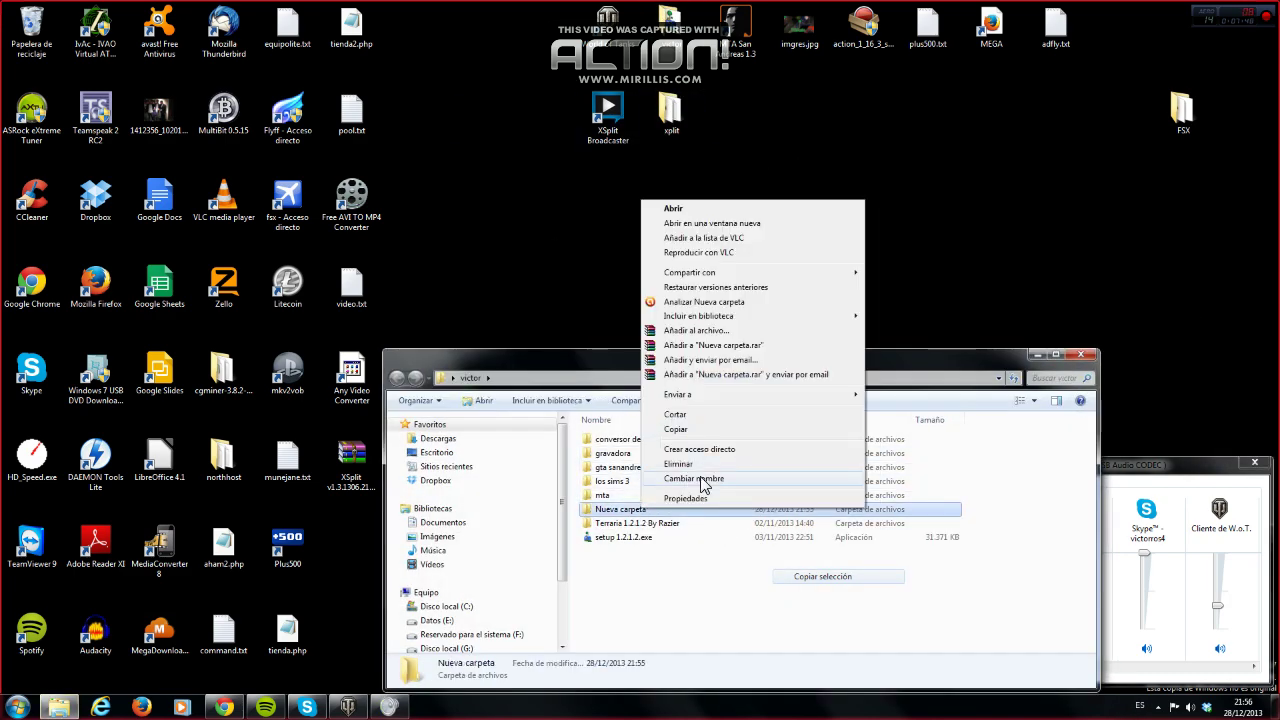
{"action": "left_click", "coordinate": [705, 481]}
{"action": "key", "text": "BackSpace"}
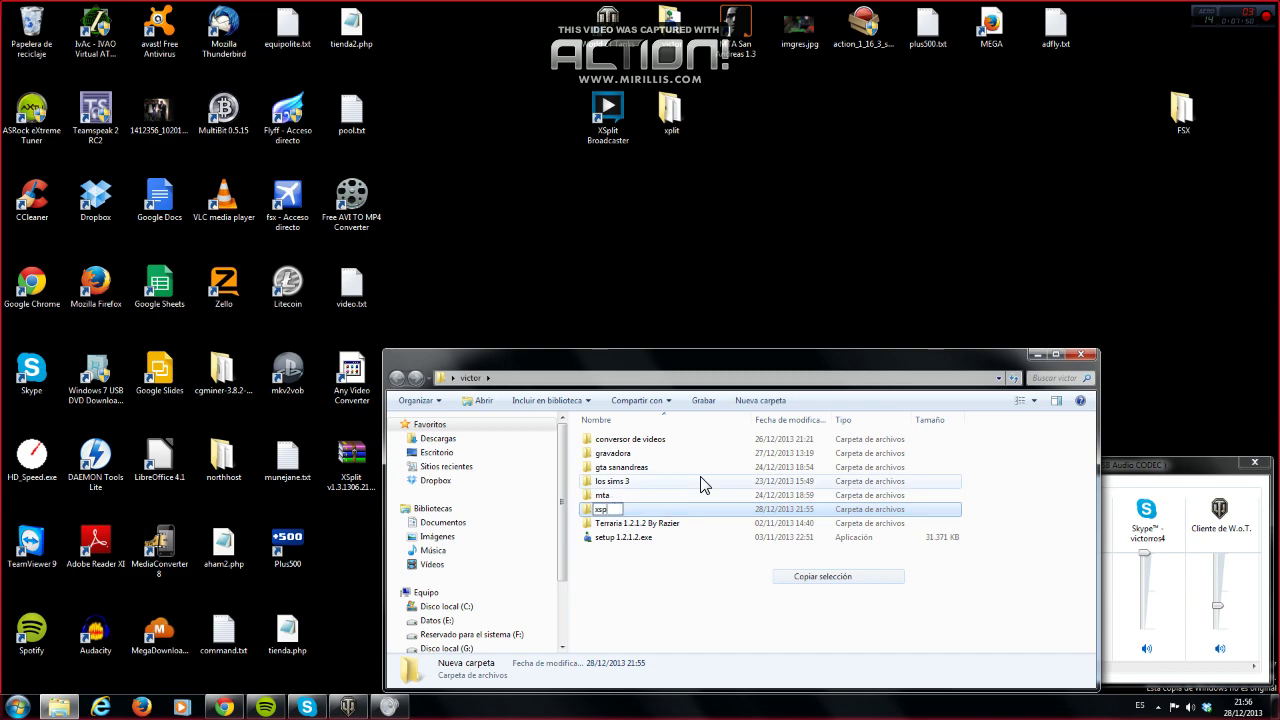
{"action": "key", "text": "Escape"}
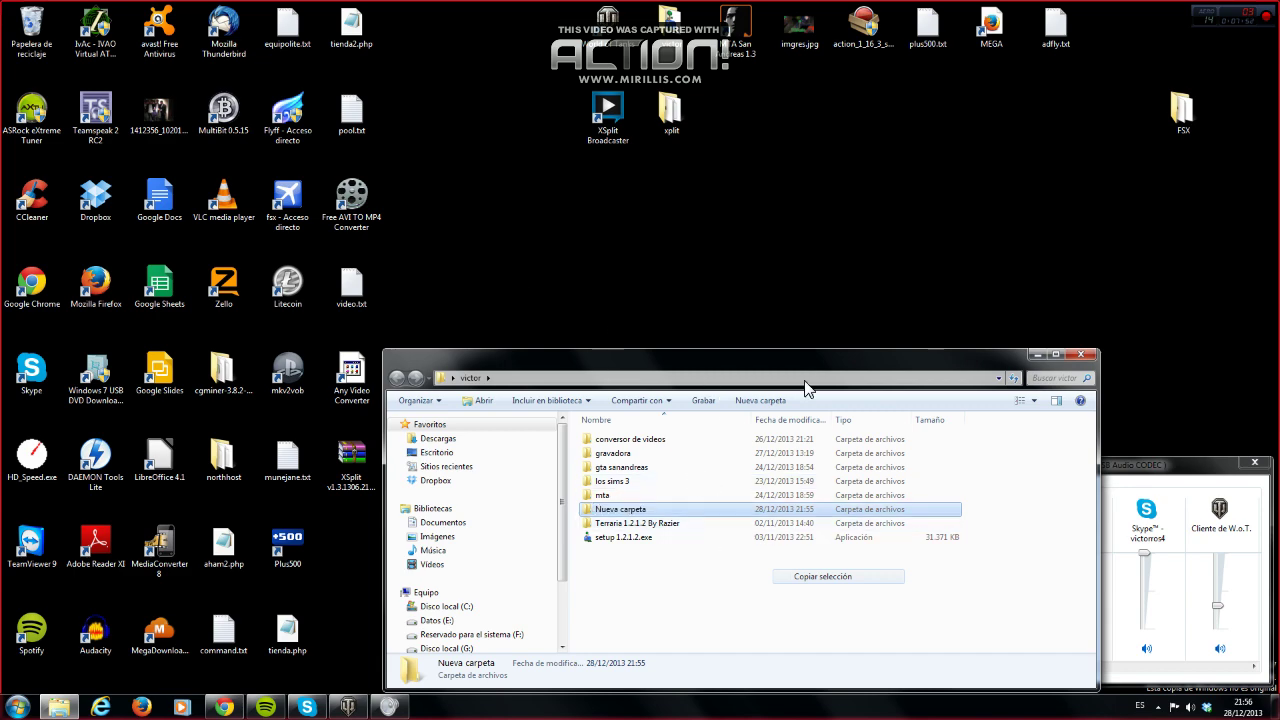
{"action": "left_click", "coordinate": [1068, 352]}
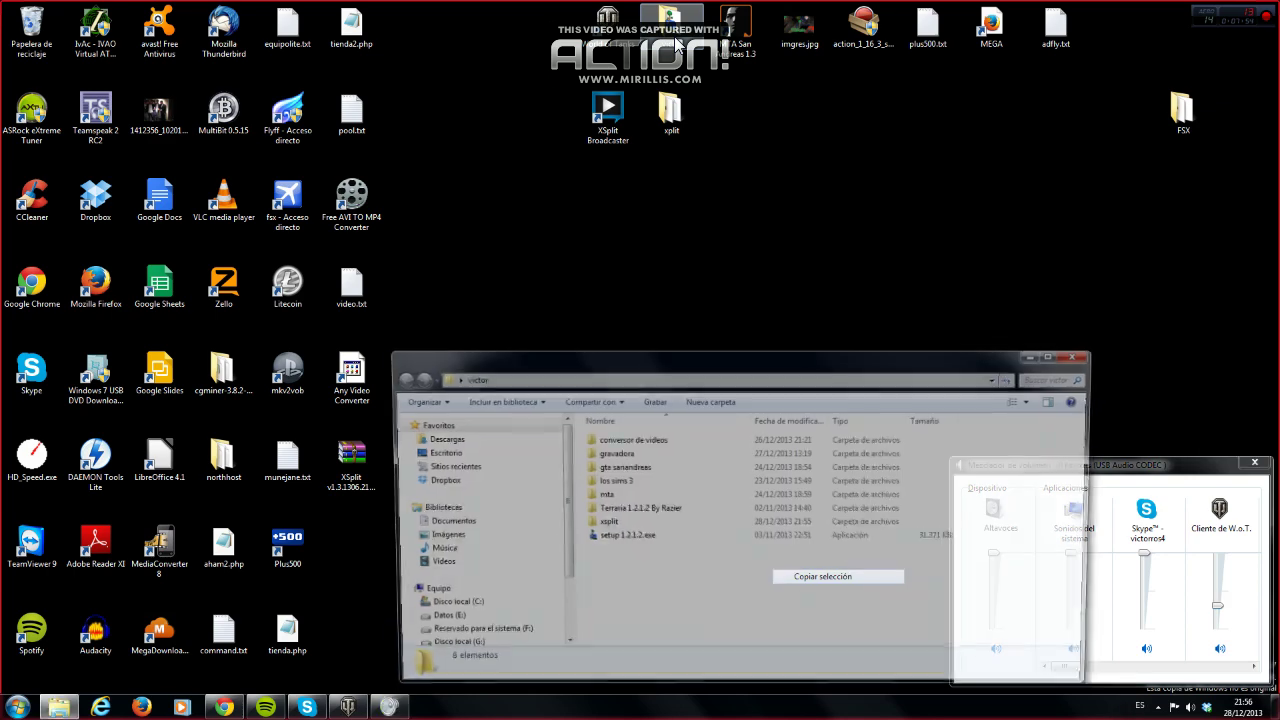
Move the desktop xplit folder into xsplit, verify its files, and close Explorer.
{"action": "double_click", "coordinate": [605, 523]}
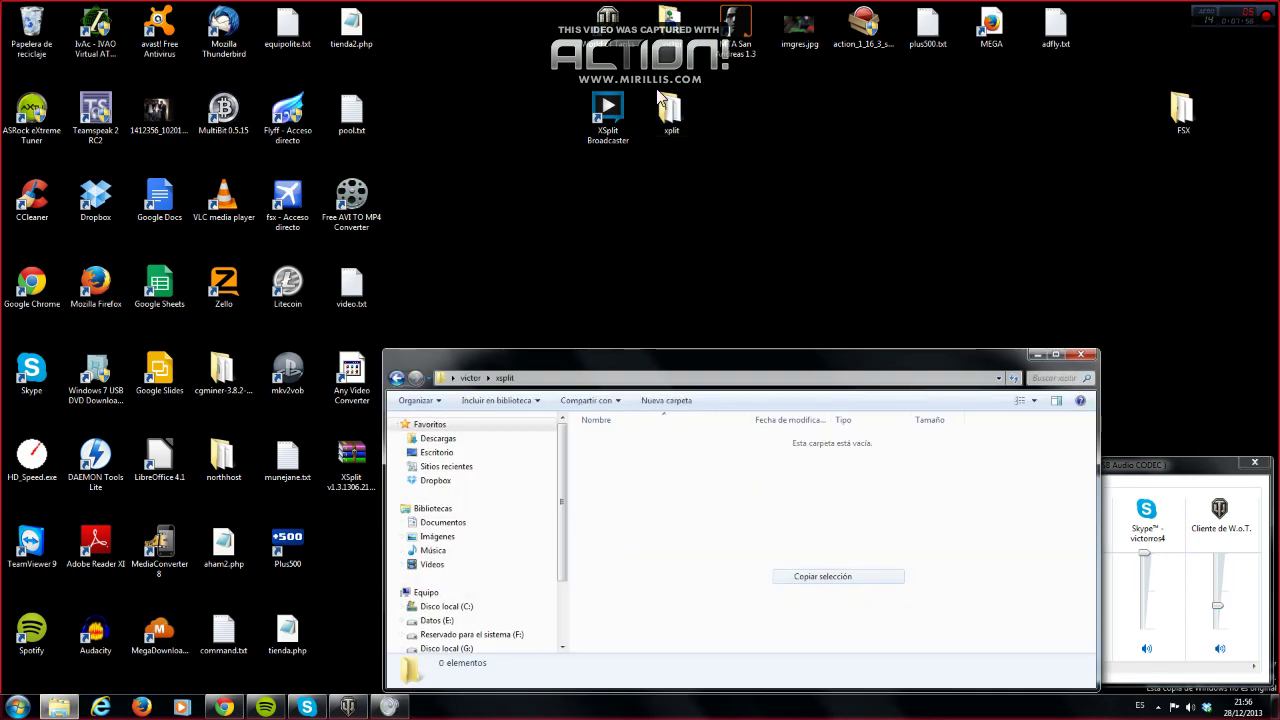
{"action": "left_click_drag", "start_coordinate": [660, 100], "coordinate": [714, 563]}
{"action": "left_click", "coordinate": [1084, 355]}
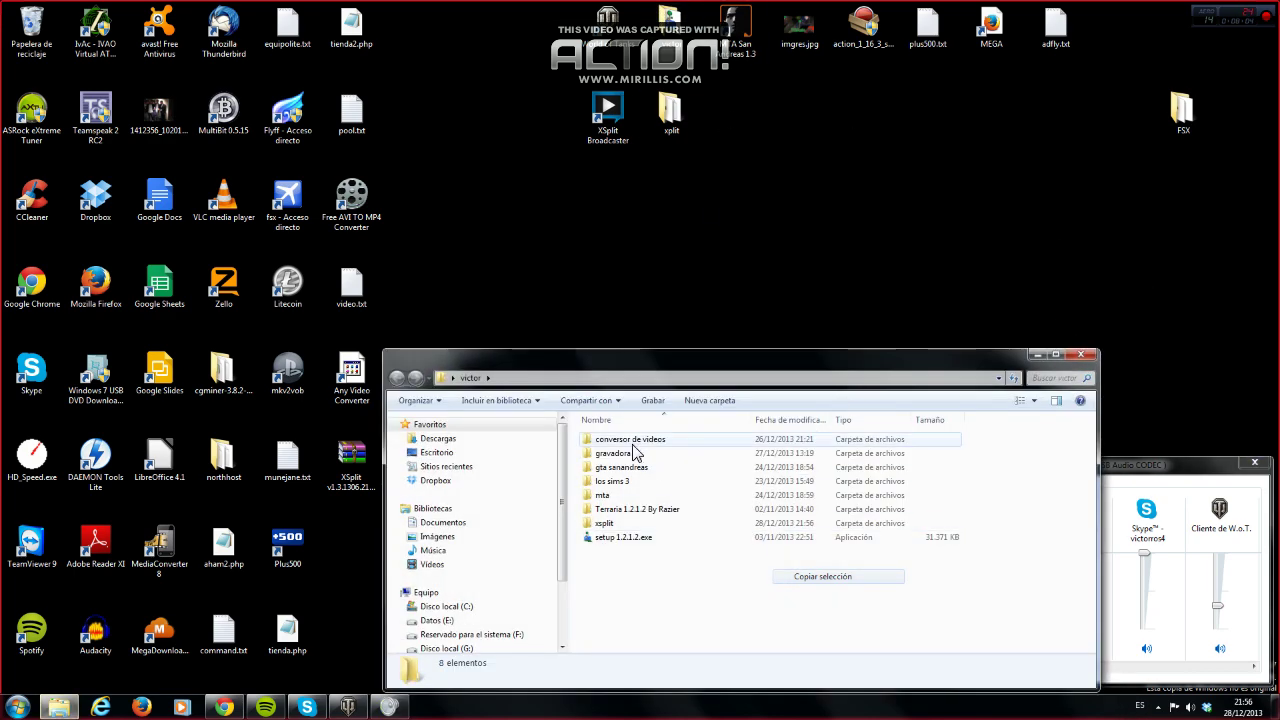
{"action": "left_click", "coordinate": [636, 525]}
{"action": "double_click", "coordinate": [636, 525]}
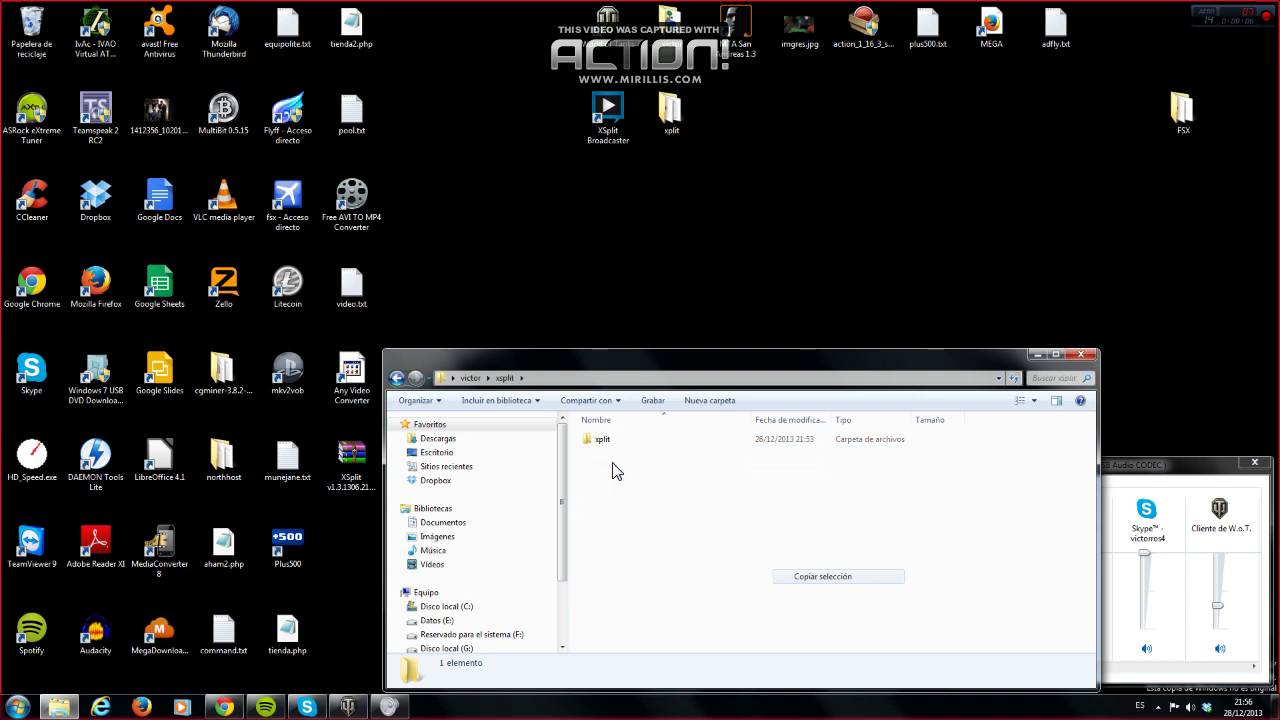
{"action": "double_click", "coordinate": [605, 439]}
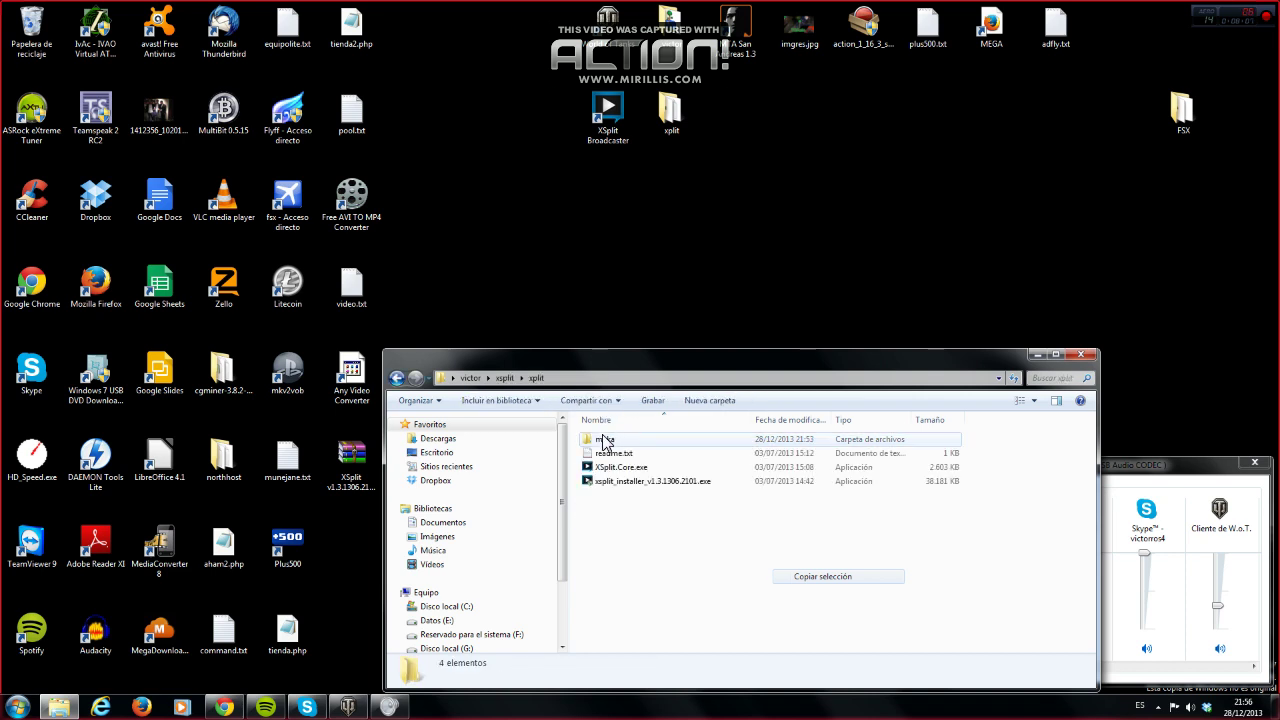
{"action": "left_click", "coordinate": [1083, 352]}
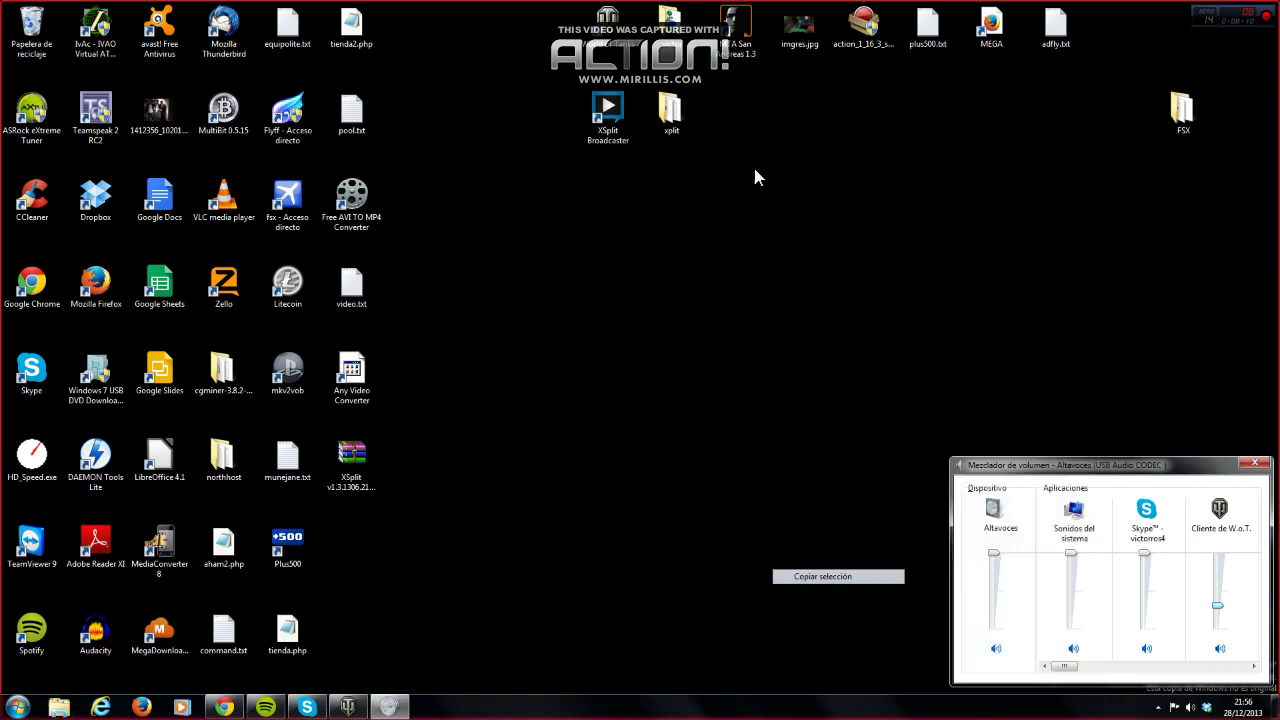
Reposition the XSplit Broadcaster desktop shortcut and launch the program from it.
{"action": "left_click_drag", "start_coordinate": [671, 108], "coordinate": [617, 112]}
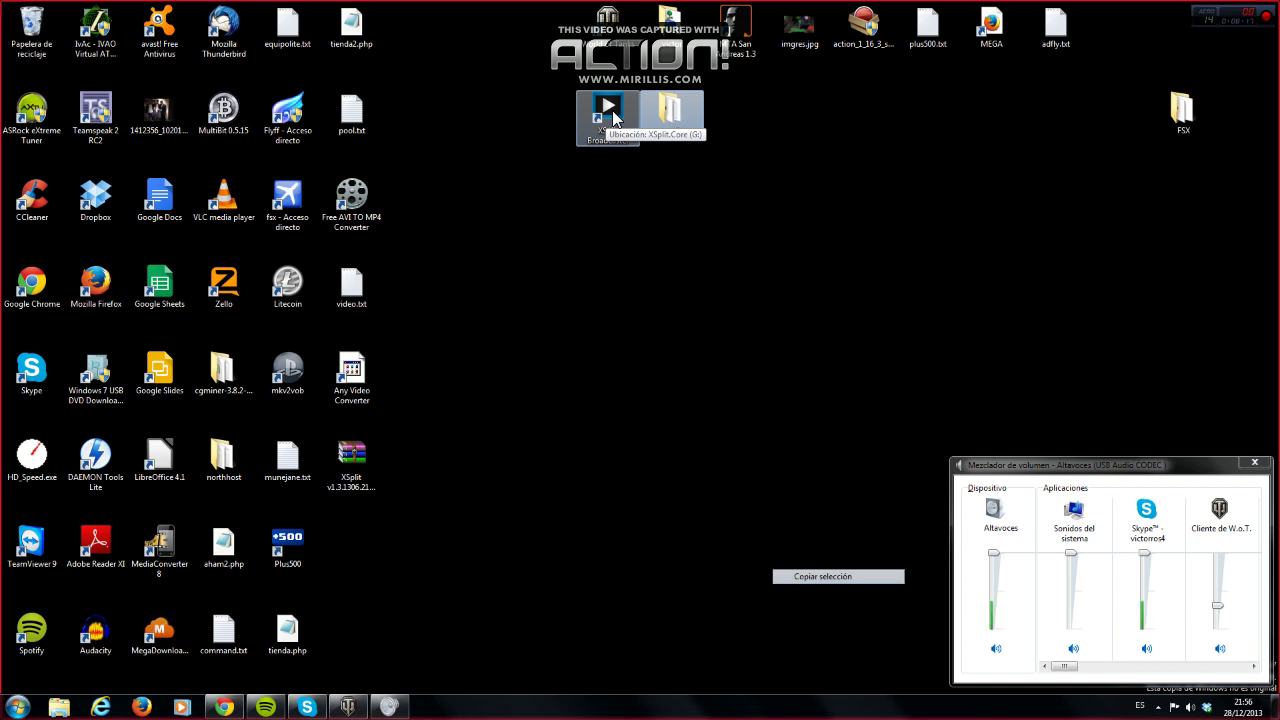
{"action": "left_click_drag", "start_coordinate": [613, 117], "coordinate": [614, 117]}
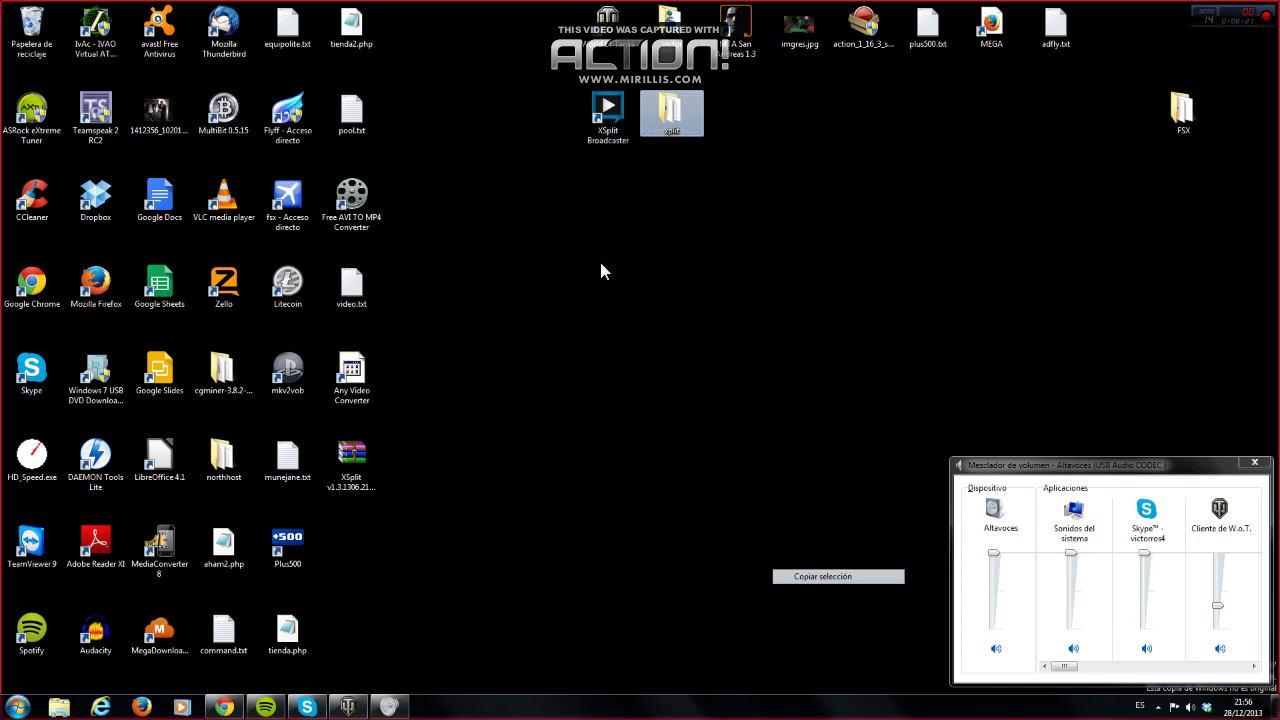
{"action": "double_click", "coordinate": [615, 120]}
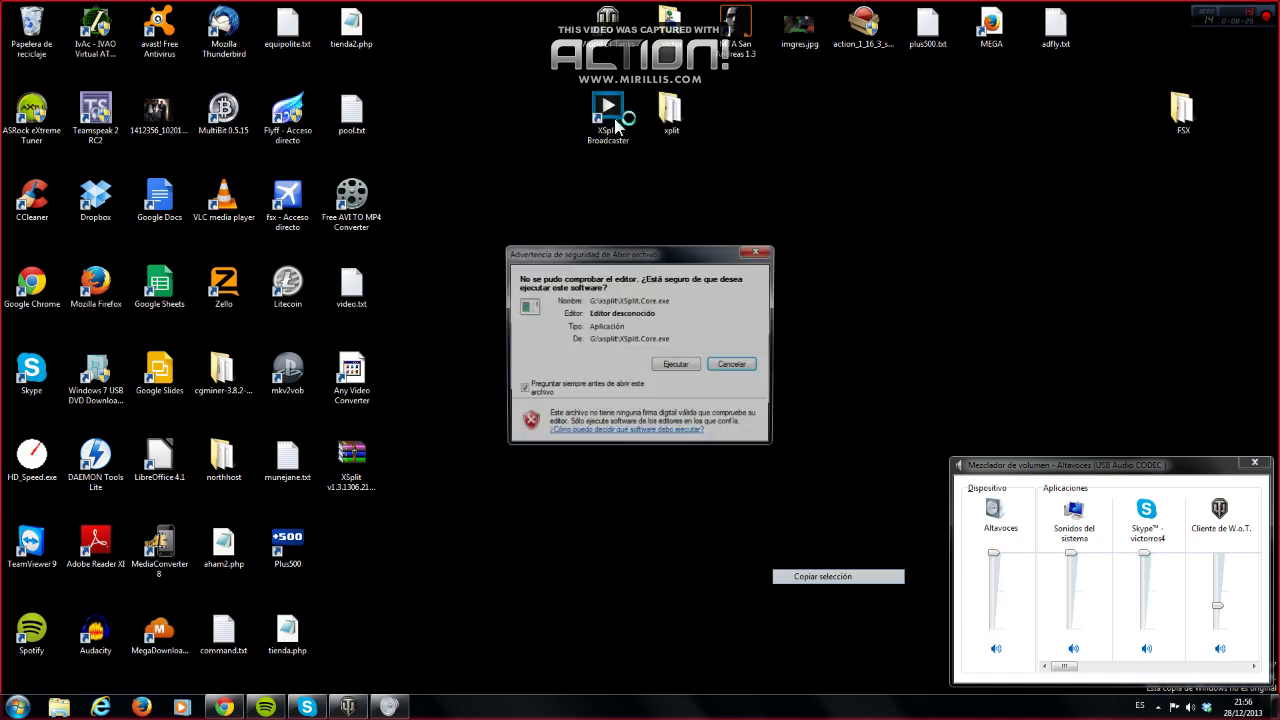
Allow XSplit.Core.exe to run, decline the new crack version, and close the donation page.
{"action": "left_click", "coordinate": [662, 366]}
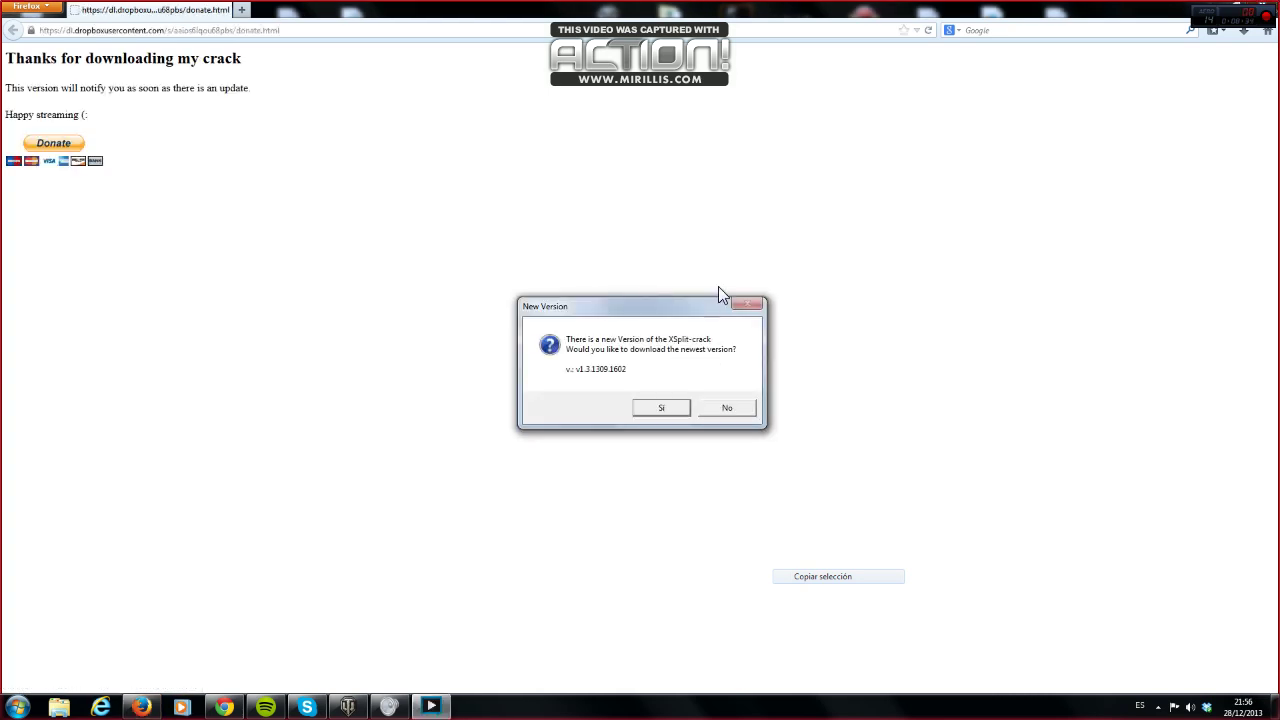
{"action": "left_click", "coordinate": [710, 408]}
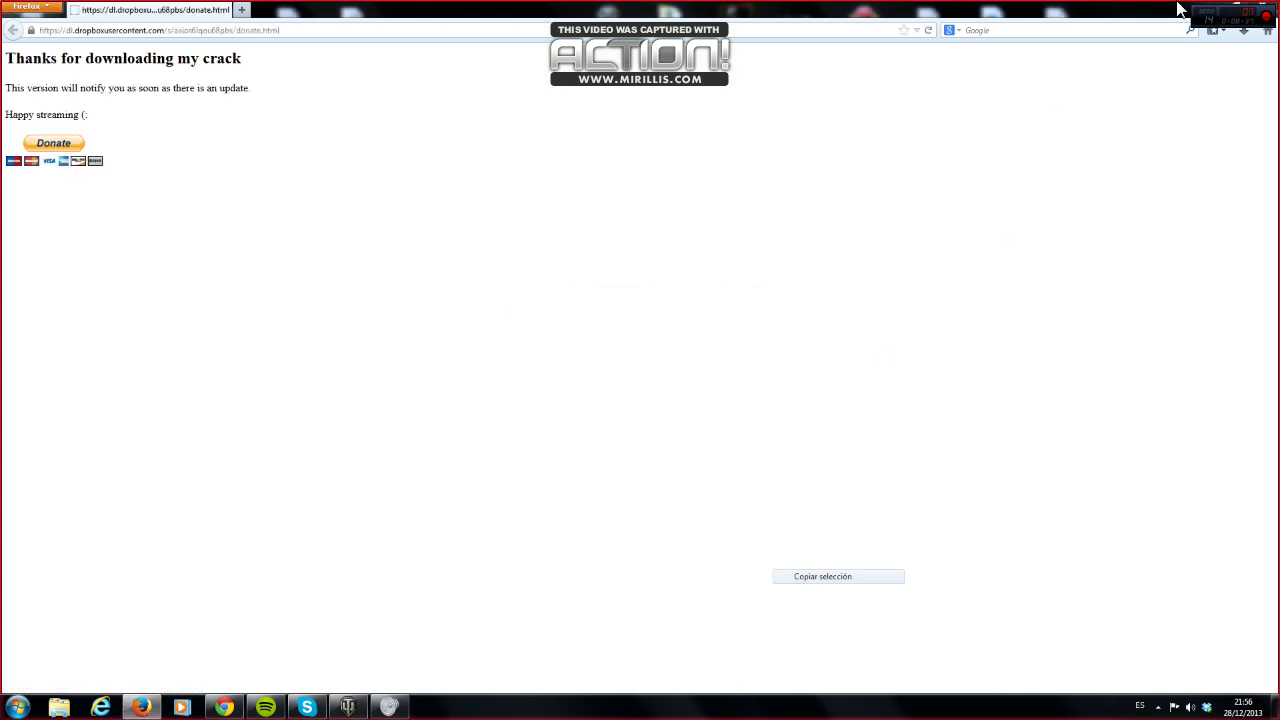
{"action": "left_click", "coordinate": [1262, 8]}
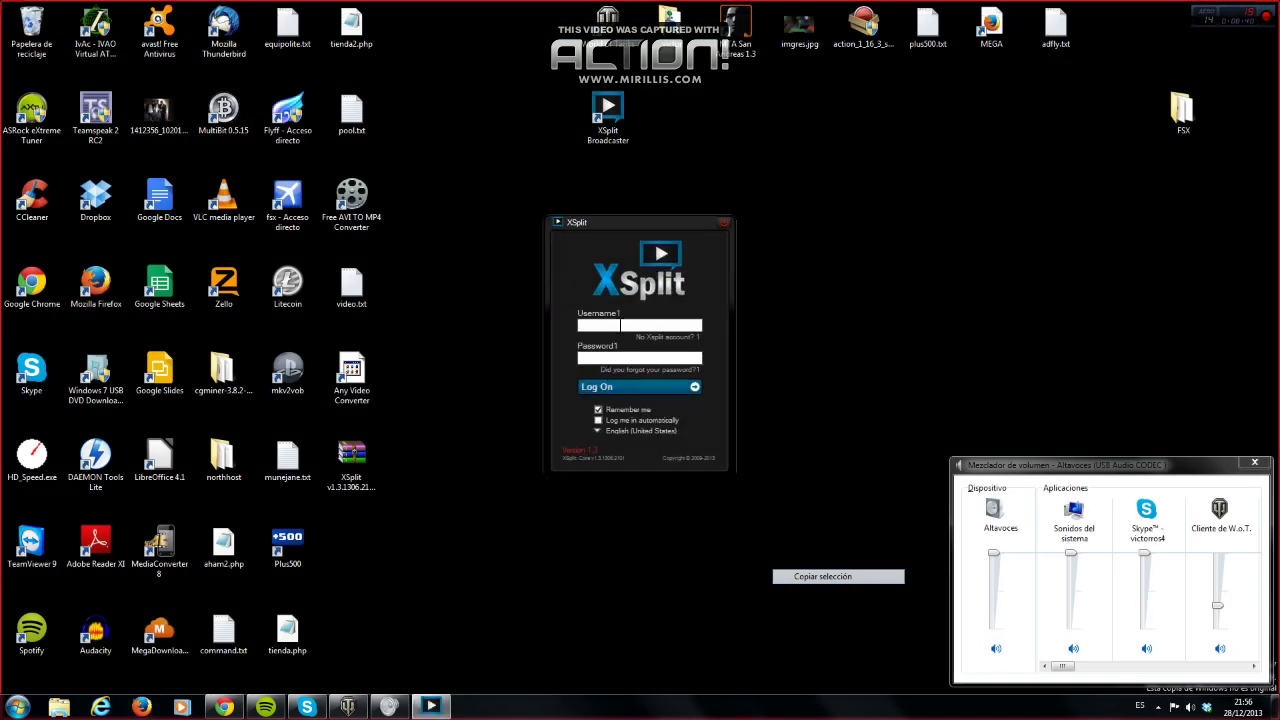
Enter the account username and password and submit the login, dismissing each error message.
{"action": "key", "text": "Return"}
{"action": "left_click", "coordinate": [651, 400]}
{"action": "key", "text": "Return"}
{"action": "left_click", "coordinate": [610, 357]}
{"action": "key", "text": "Return"}
{"action": "left_click", "coordinate": [654, 396]}
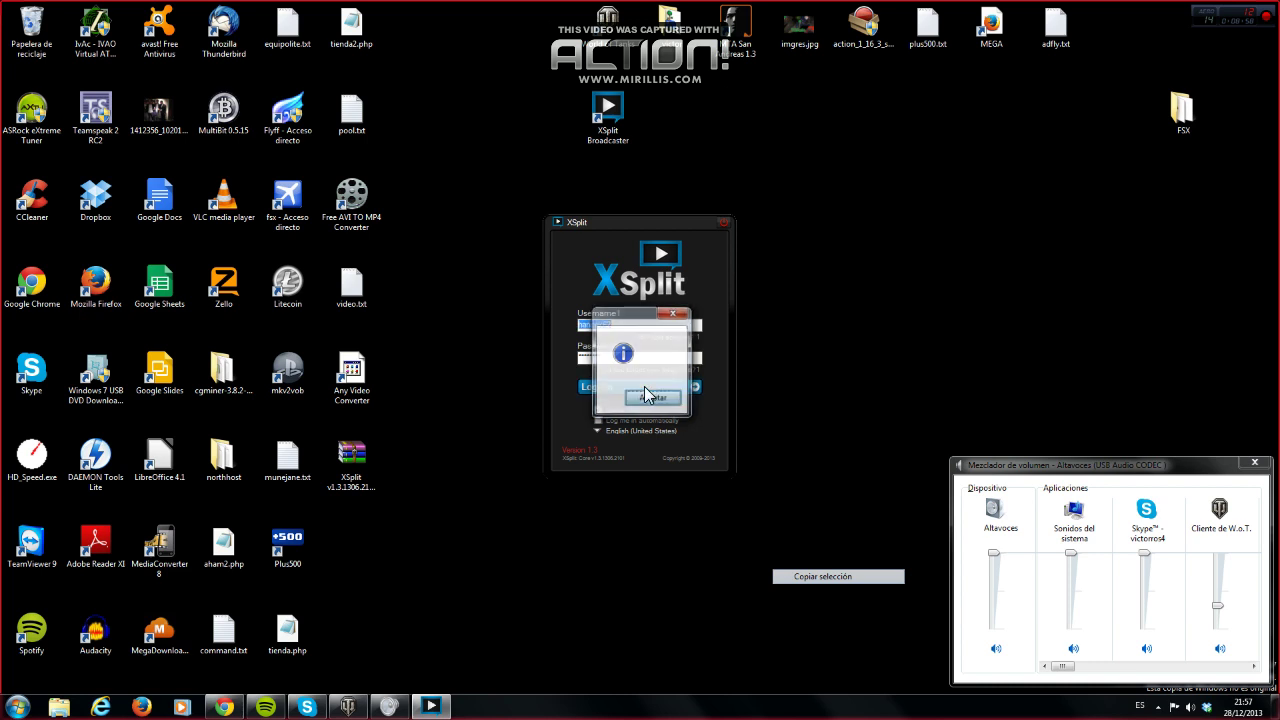
Clear and retype the password, retrying the login and dismissing the info messages.
{"action": "key", "text": "BackSpace"}
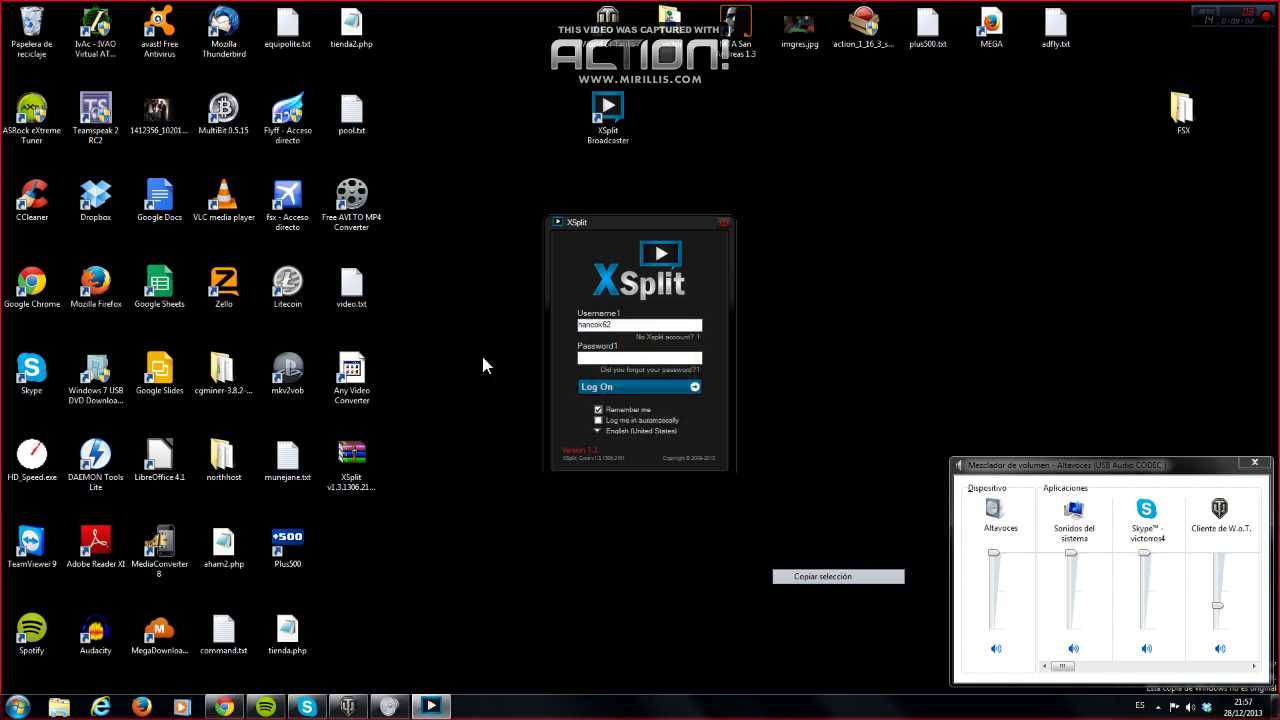
{"action": "key", "text": "Return"}
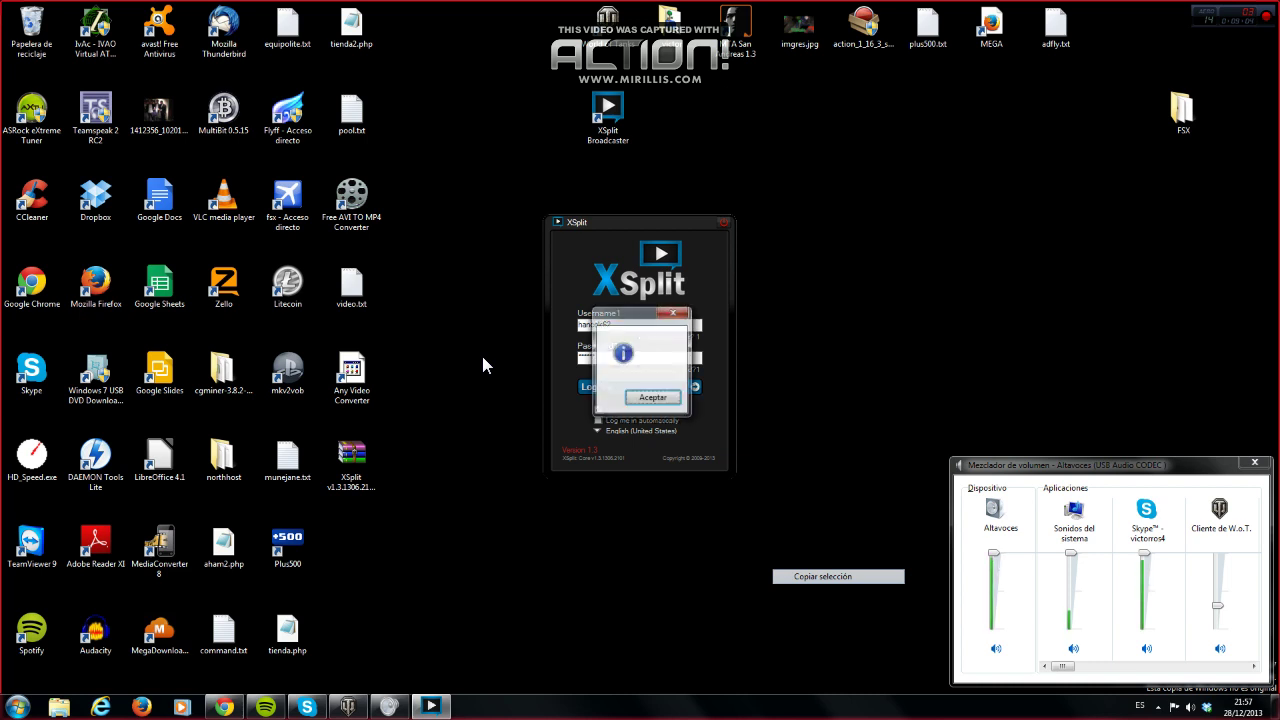
{"action": "left_click", "coordinate": [652, 398]}
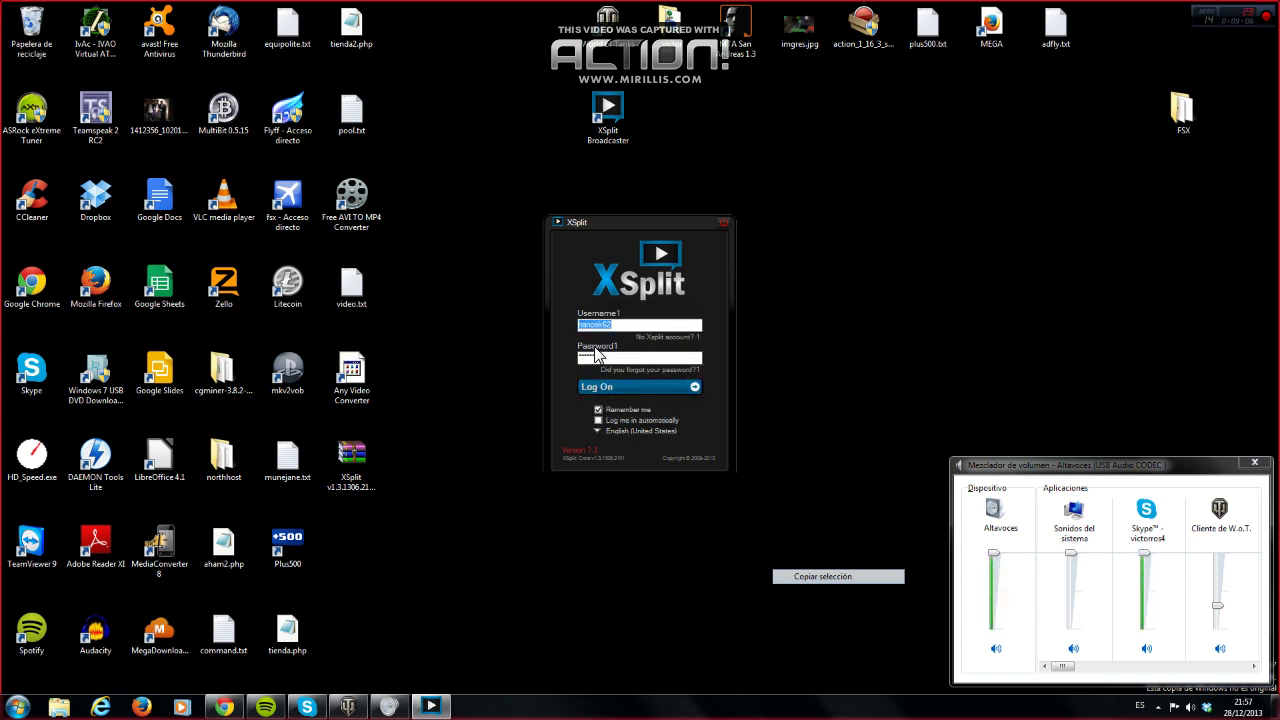
{"action": "type", "text": "1"}
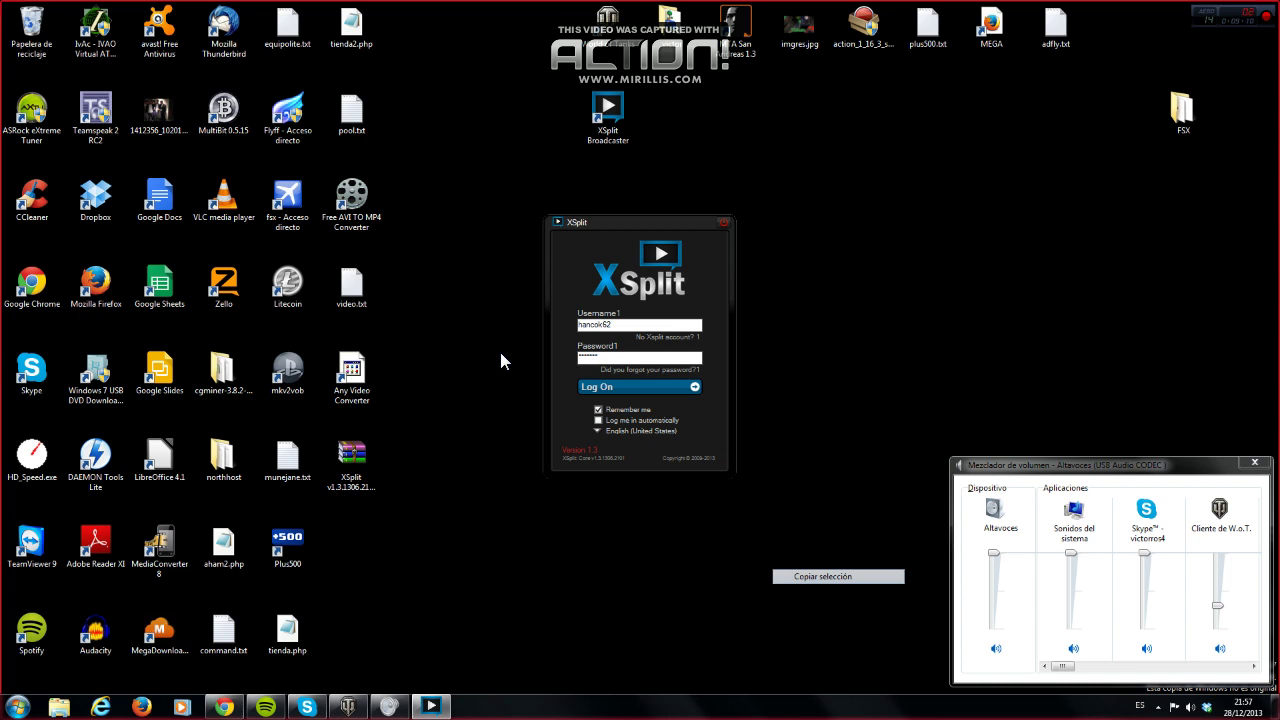
{"action": "type", "text": "******"}
{"action": "left_click", "coordinate": [641, 388]}
{"action": "left_click", "coordinate": [650, 398]}
Bring Chrome forward in a new tab and move its window aside.
{"action": "left_click", "coordinate": [238, 706]}
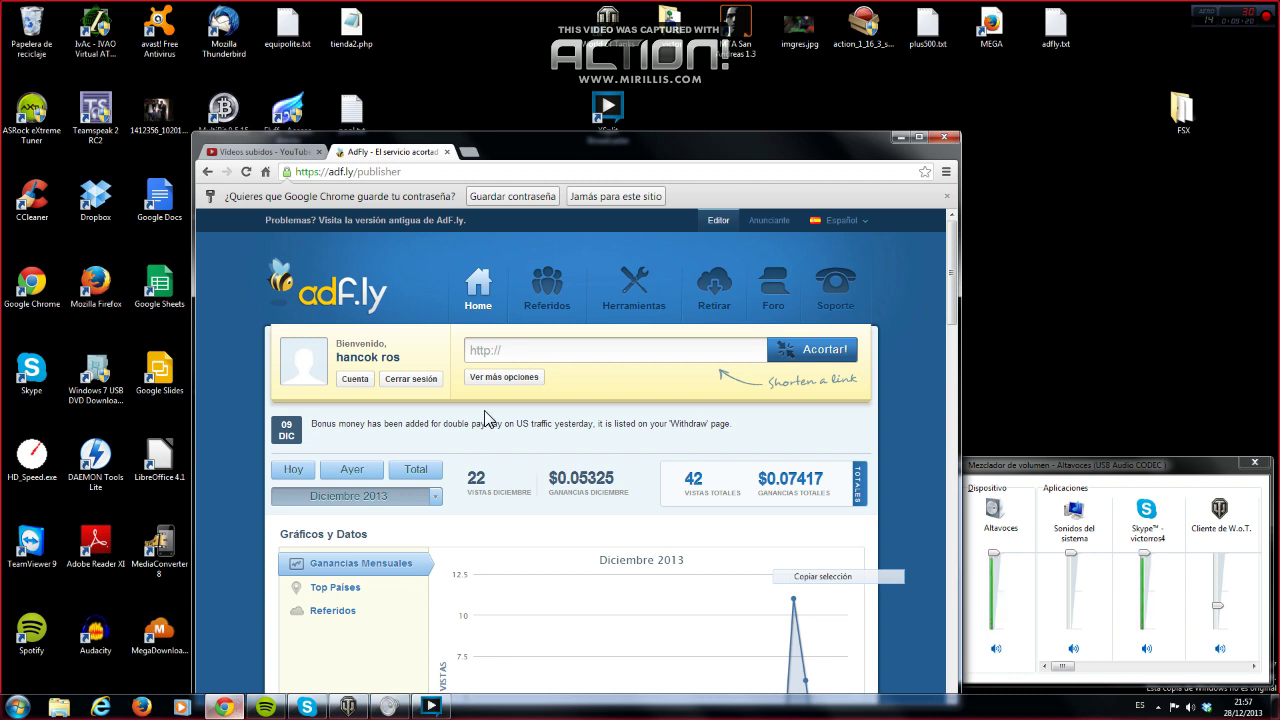
{"action": "left_click", "coordinate": [469, 153]}
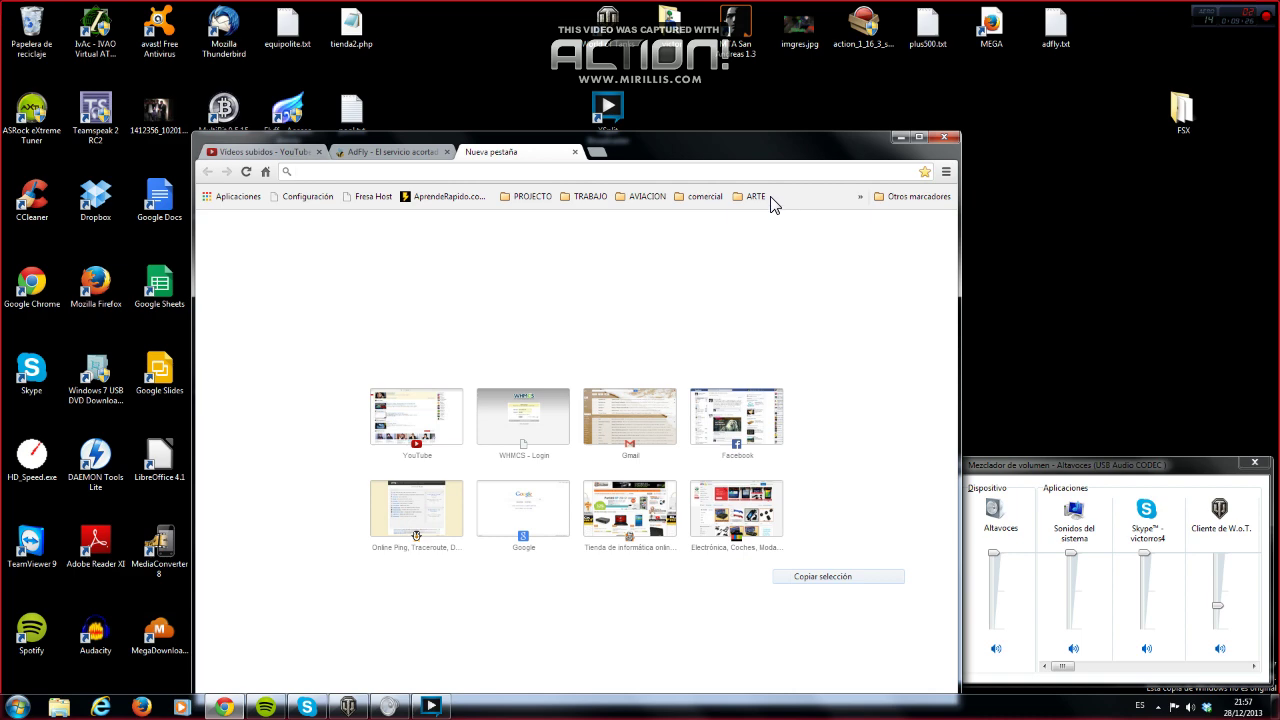
{"action": "left_click_drag", "start_coordinate": [645, 151], "coordinate": [529, 115]}
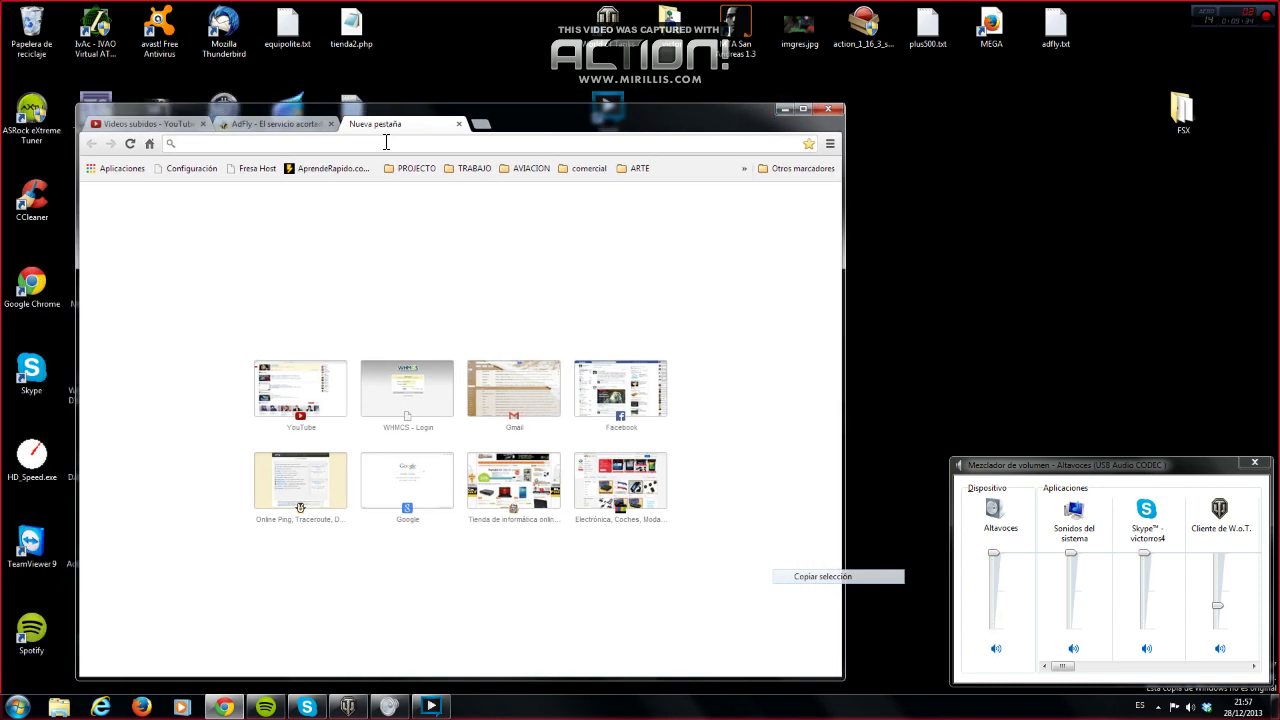
Search Google for 'xsplit' and open the official XSplit website.
{"action": "type", "text": "google.es"}
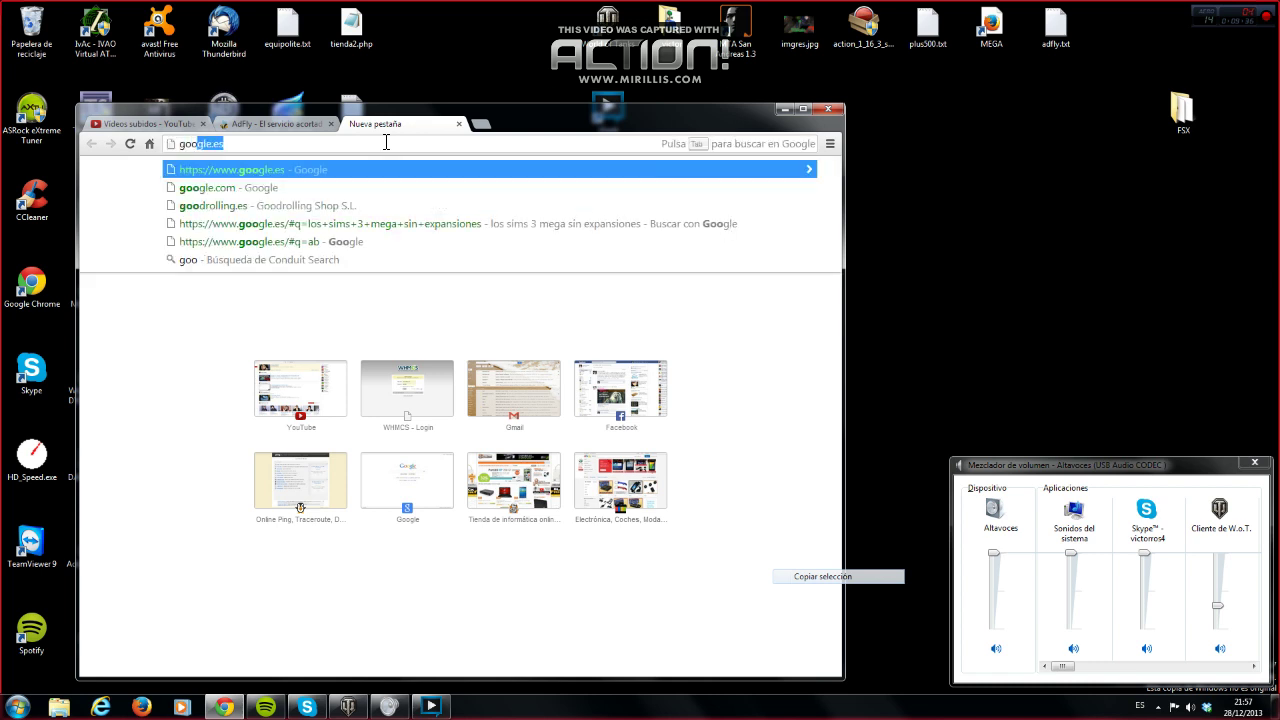
{"action": "key", "text": "Return"}
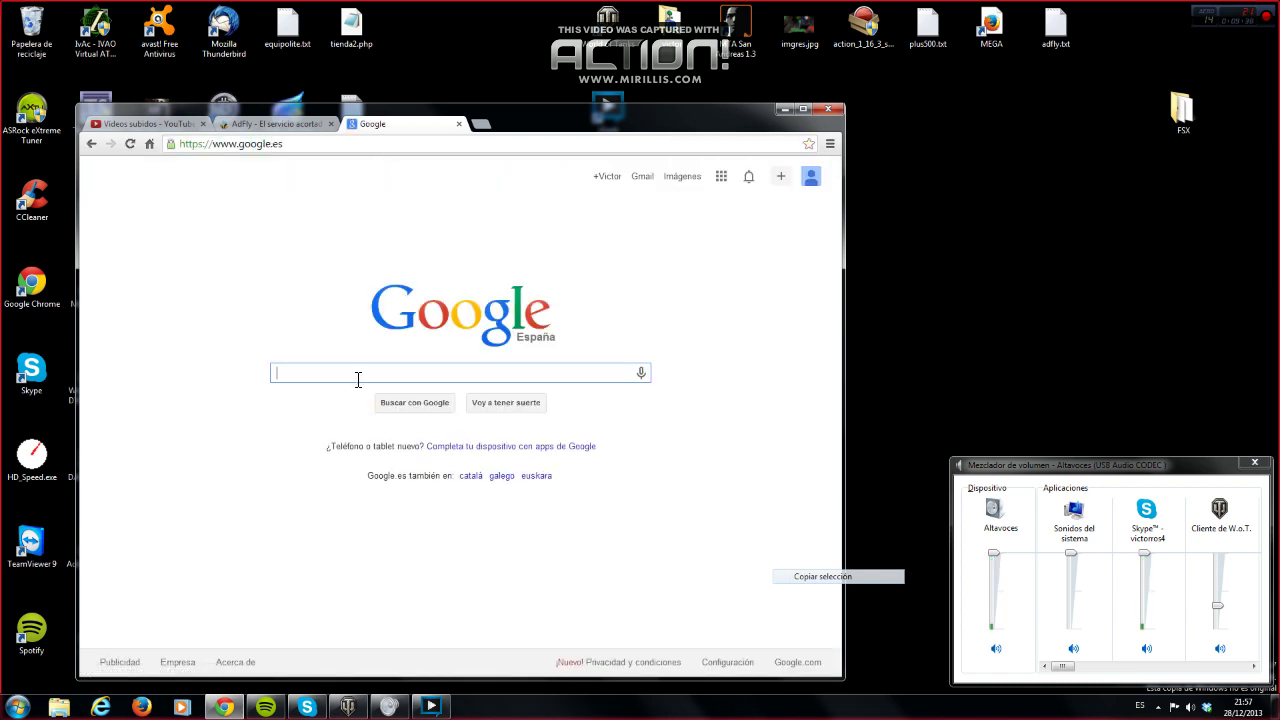
{"action": "type", "text": "xsplit"}
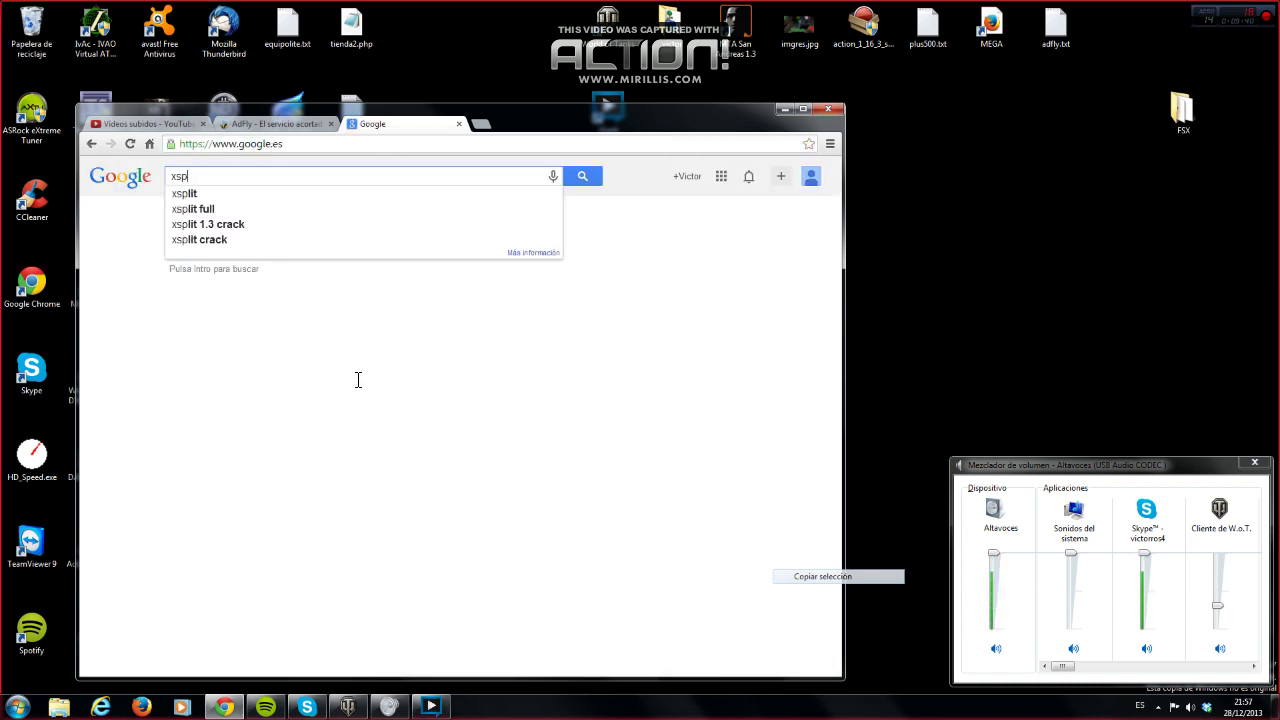
{"action": "key", "text": "Return"}
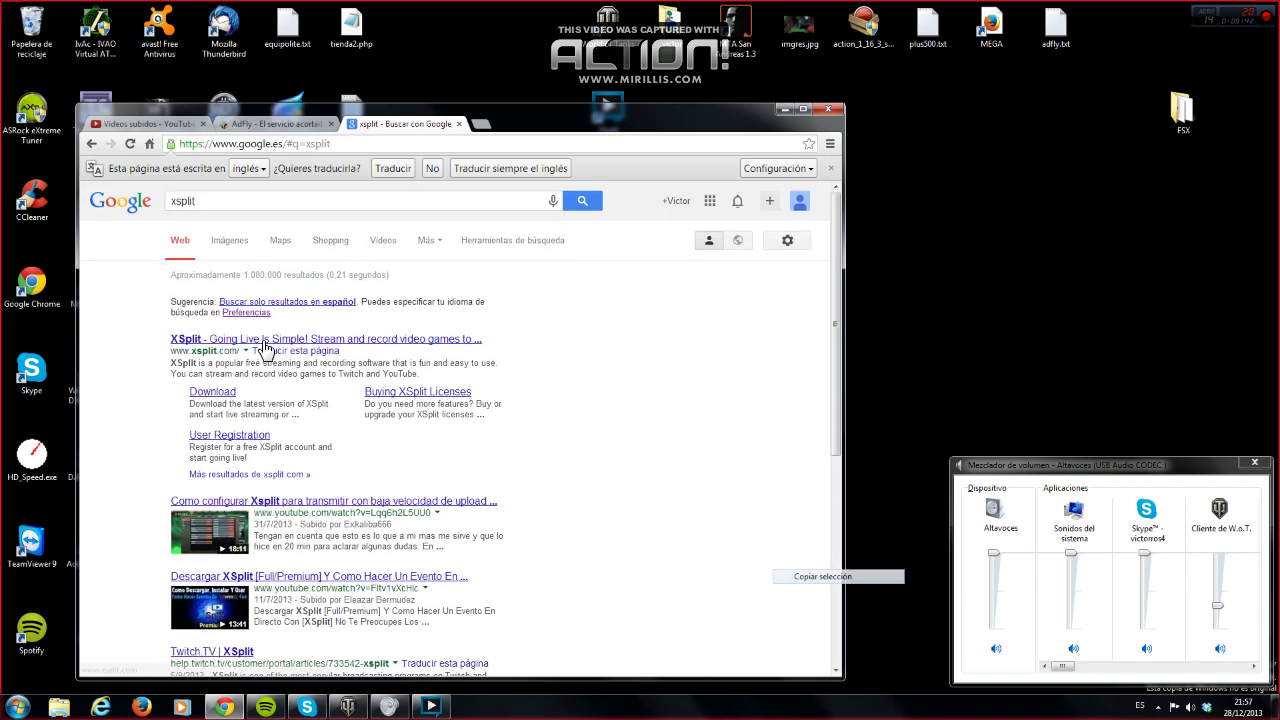
{"action": "left_click", "coordinate": [264, 342]}
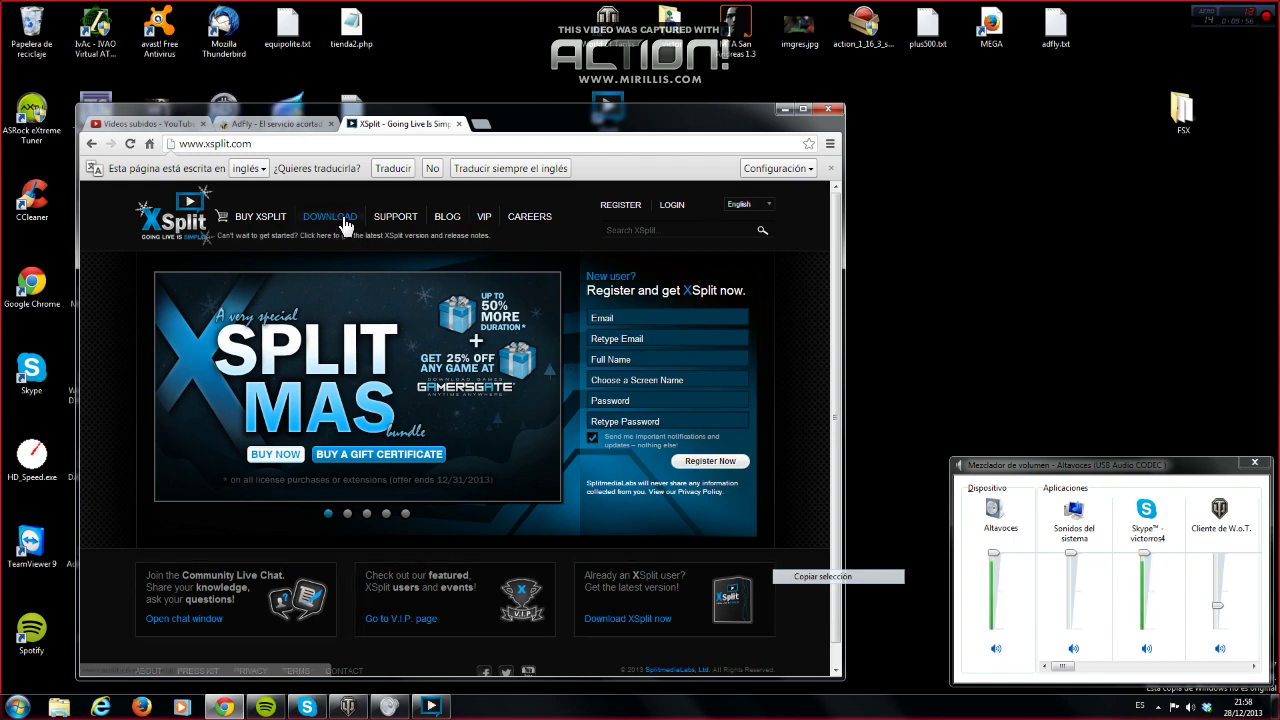
Translate the XSplit page, choosing catalán as the source language.
{"action": "left_click", "coordinate": [393, 168]}
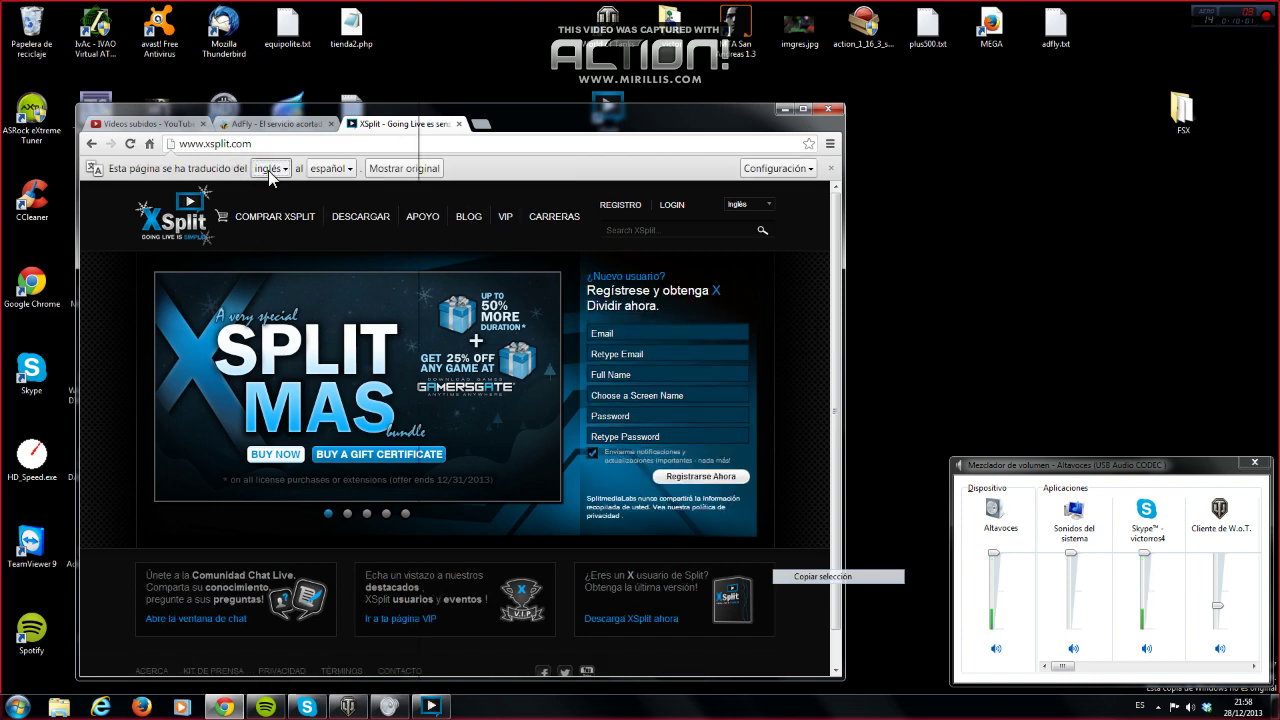
{"action": "left_click", "coordinate": [270, 168]}
{"action": "scroll", "coordinate": [400, 287], "scroll_direction": "down", "scroll_amount": 3}
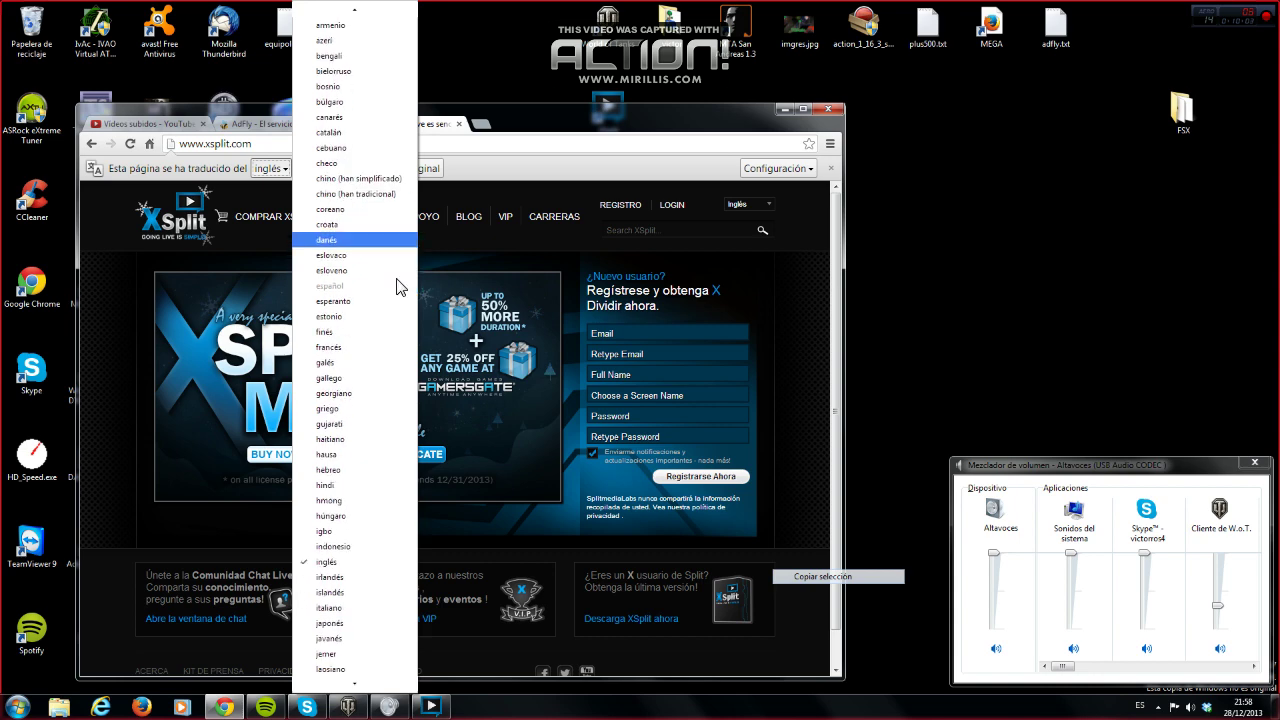
{"action": "scroll", "coordinate": [345, 410], "scroll_direction": "down", "scroll_amount": 10}
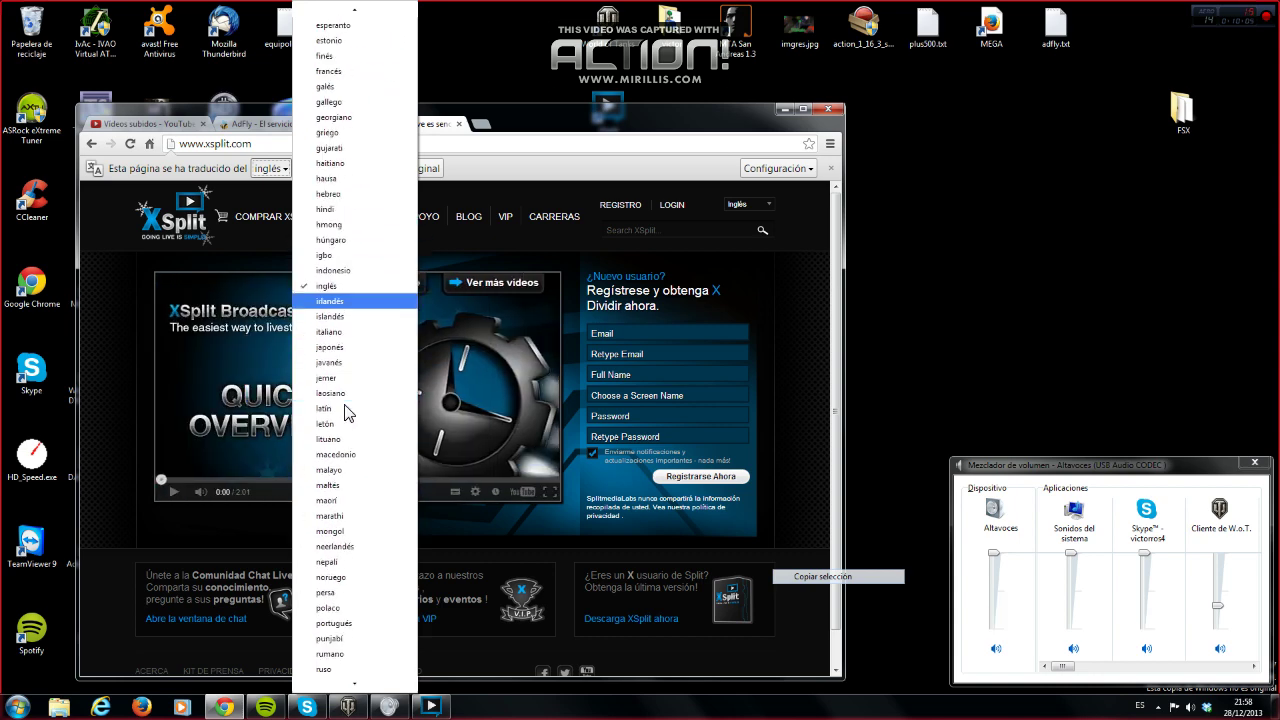
{"action": "scroll", "coordinate": [352, 406], "scroll_direction": "down", "scroll_amount": 1}
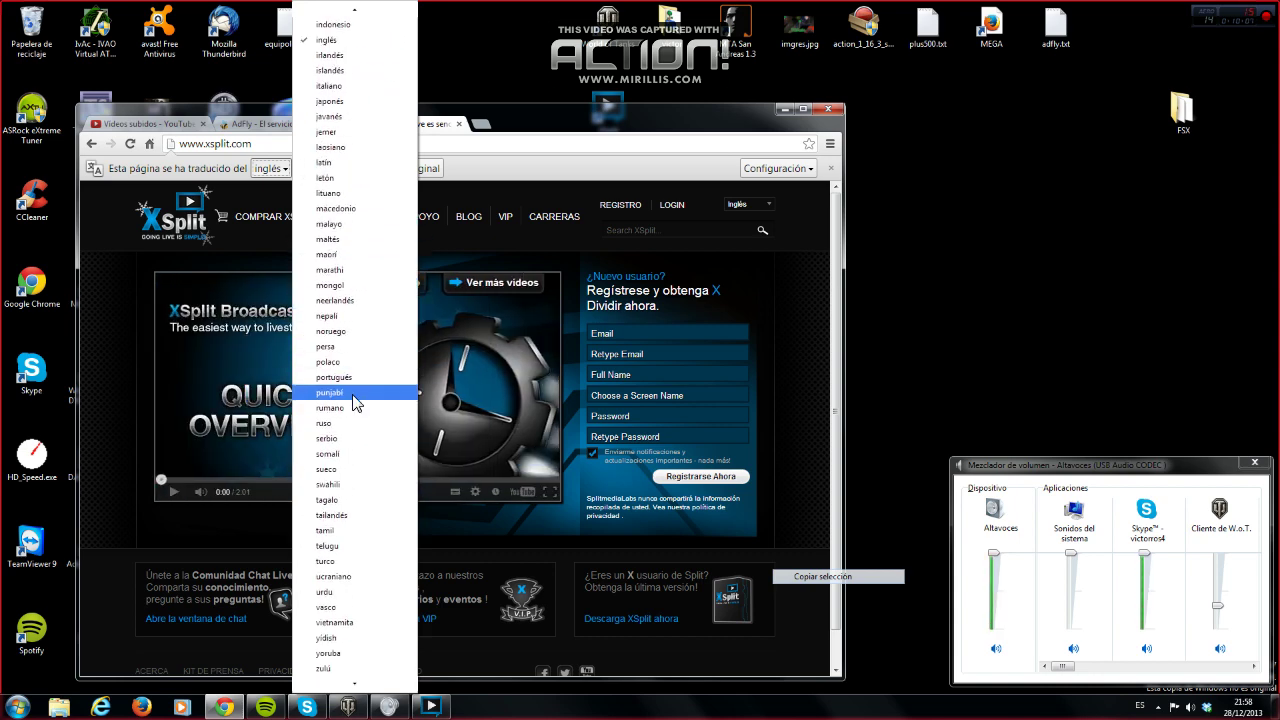
{"action": "scroll", "coordinate": [358, 456], "scroll_direction": "up", "scroll_amount": 9}
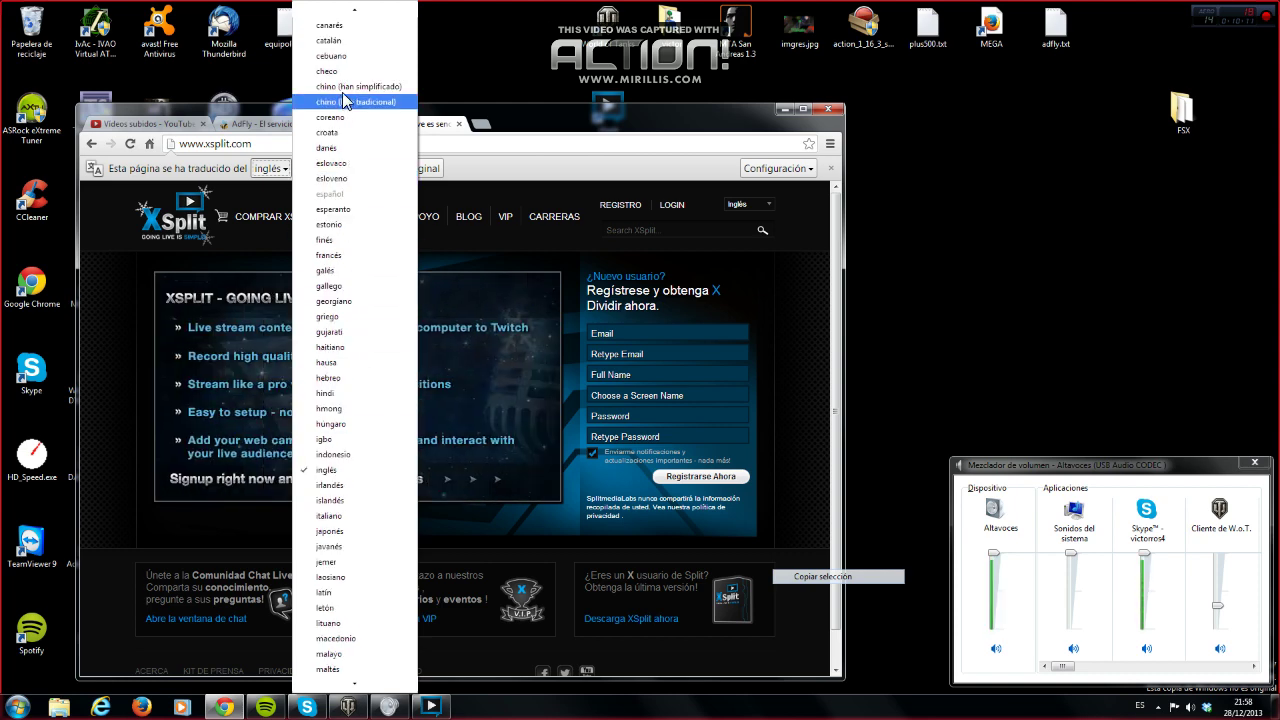
{"action": "left_click", "coordinate": [340, 41]}
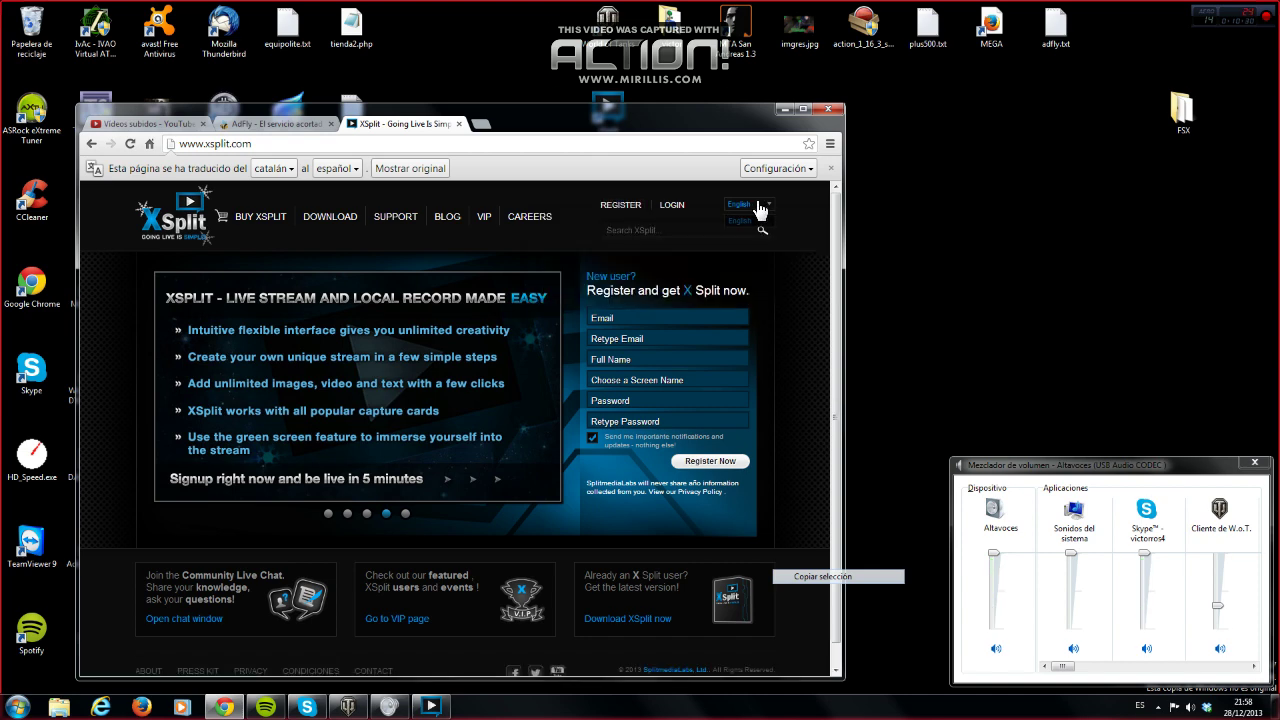
Open the REGISTER form and enter the account e-mail address in the Email field.
{"action": "left_click", "coordinate": [638, 207]}
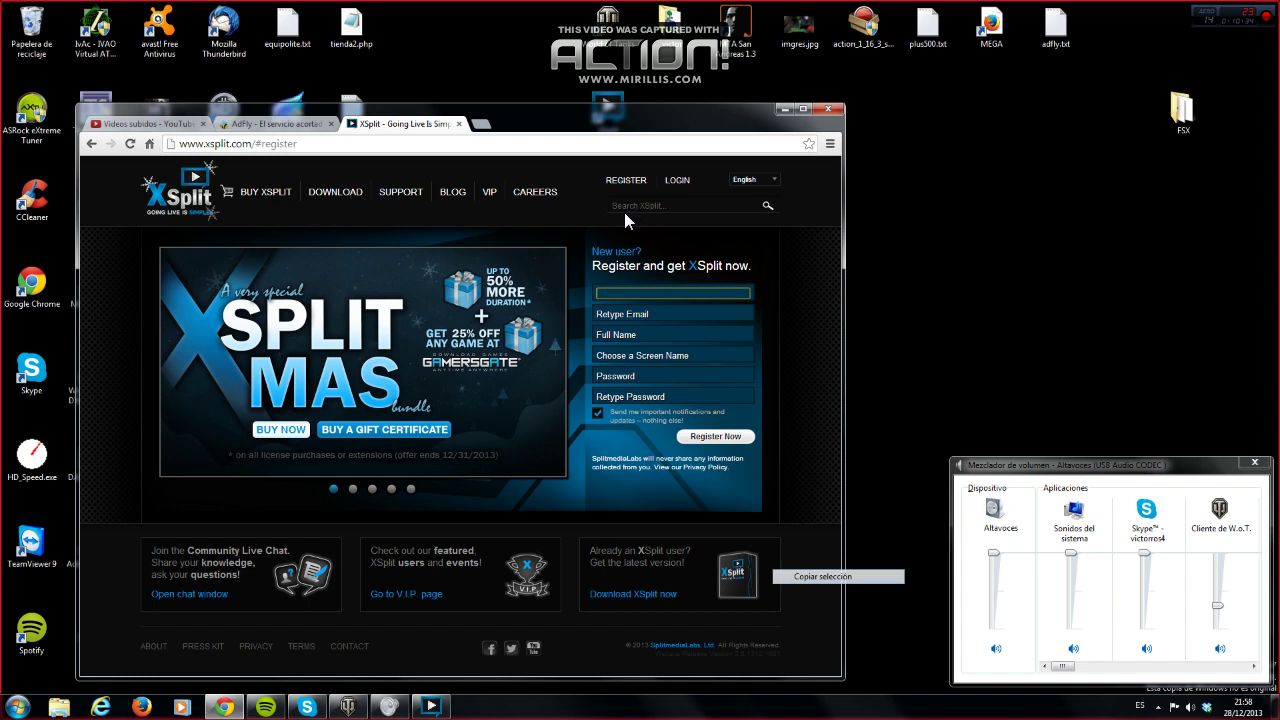
{"action": "left_click", "coordinate": [628, 182]}
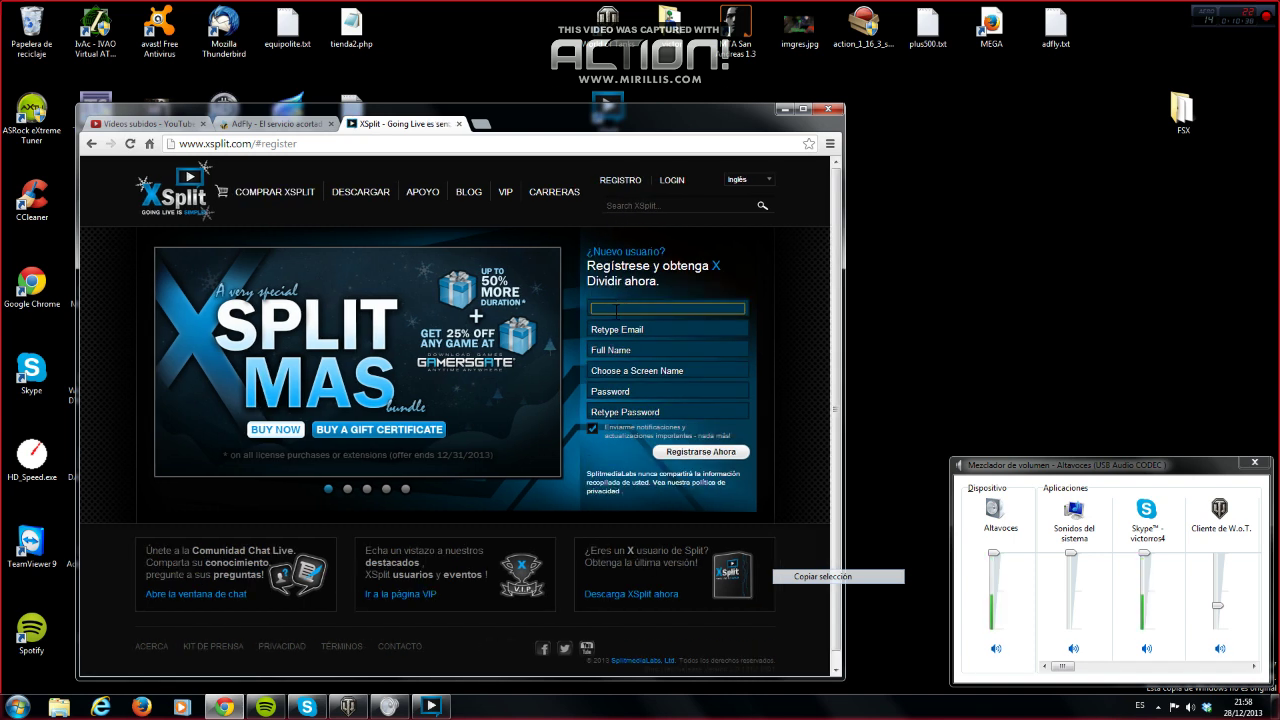
{"action": "left_click", "coordinate": [616, 312]}
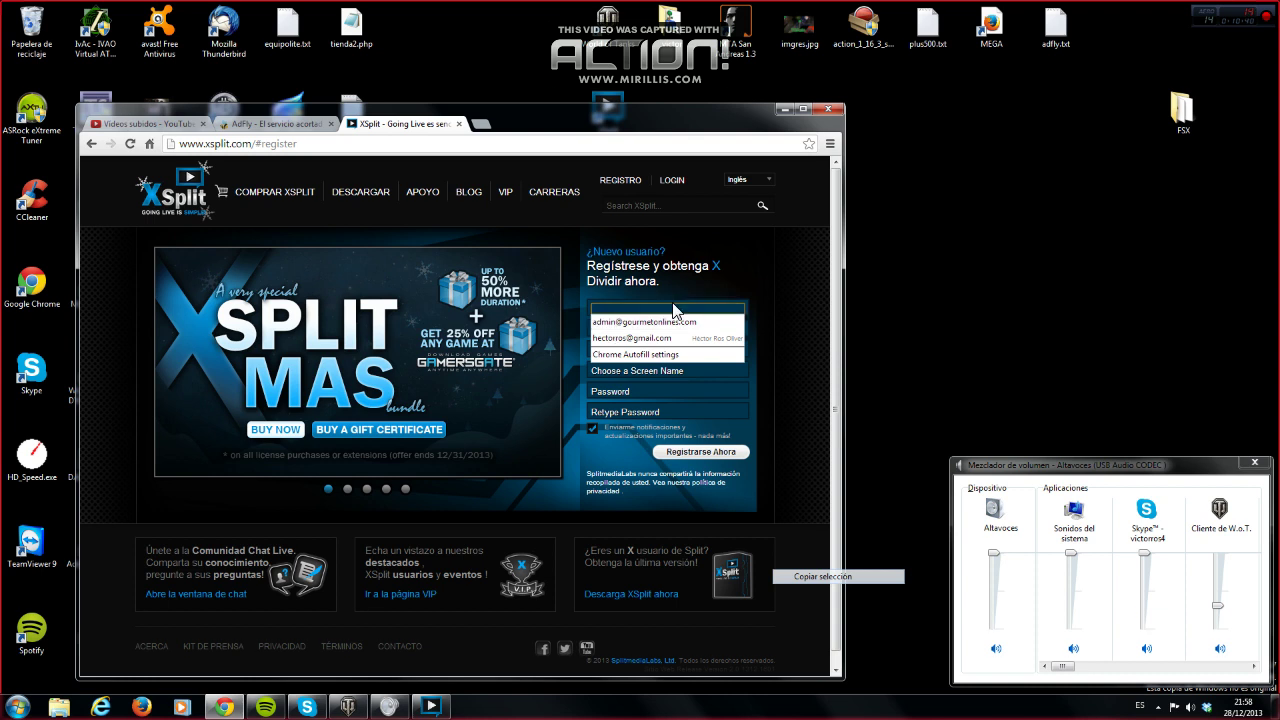
{"action": "type", "text": "hancok"}
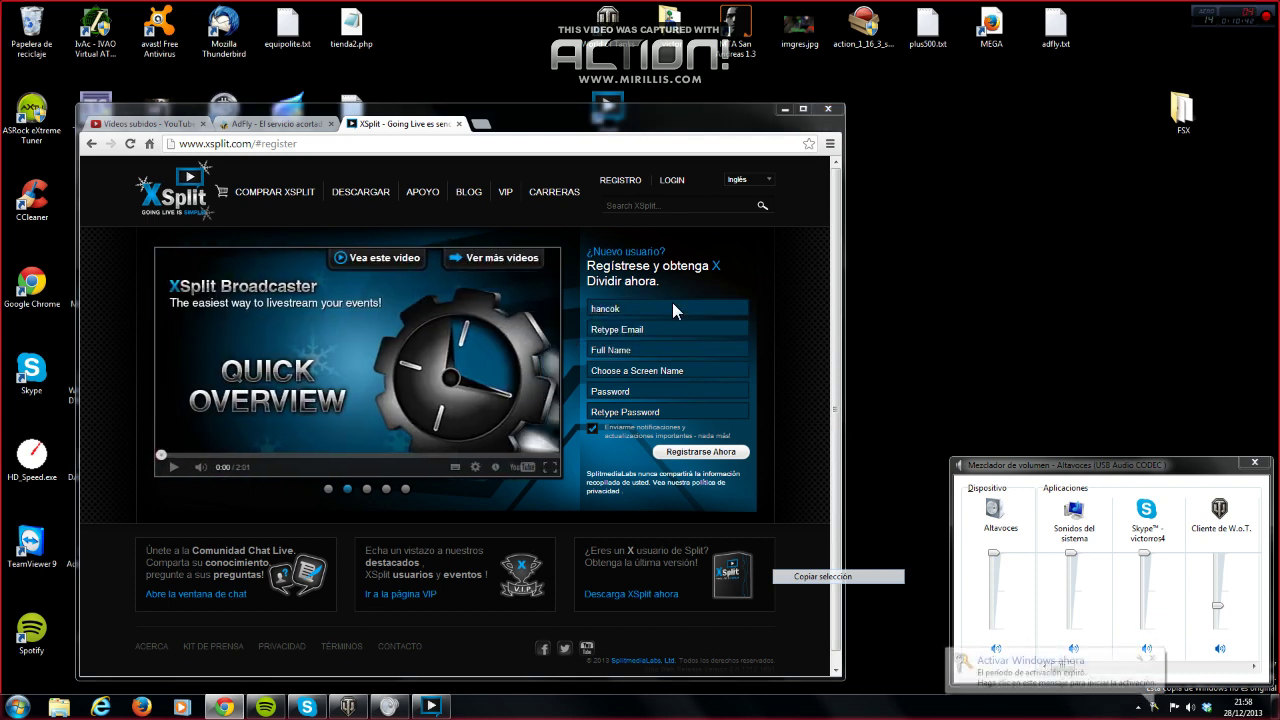
{"action": "left_click", "coordinate": [680, 304]}
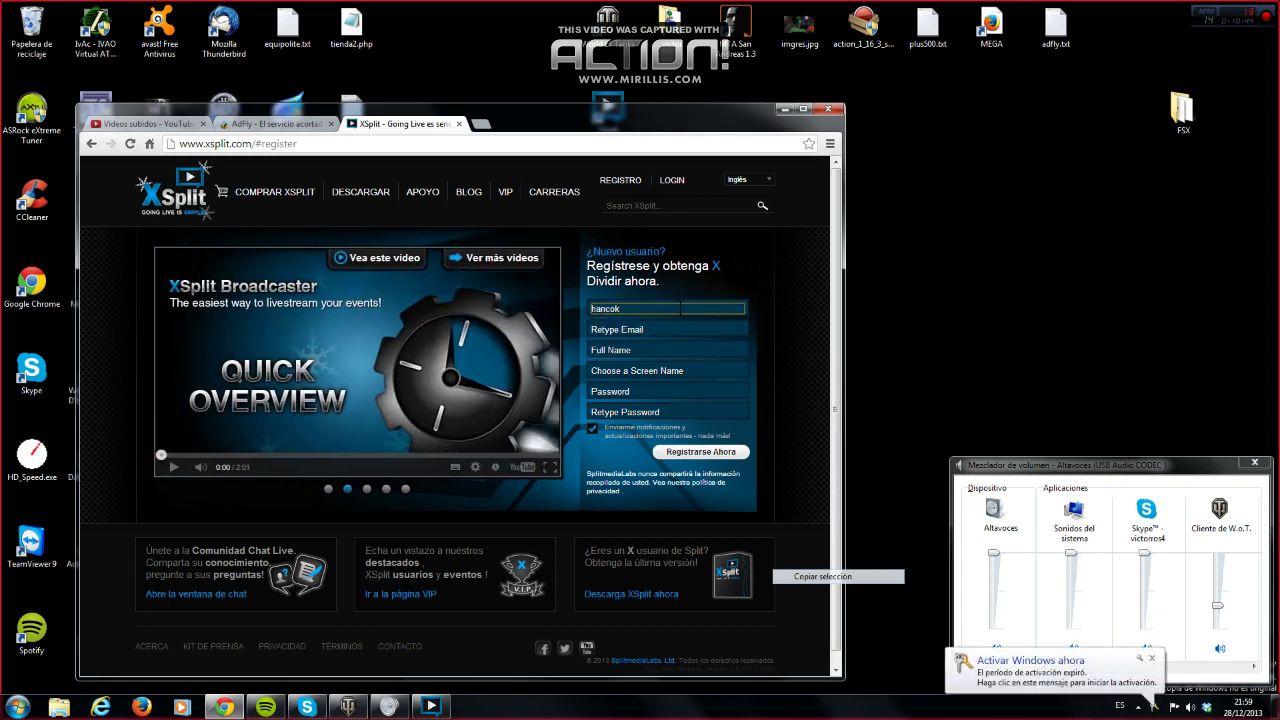
{"action": "key", "text": "BackSpace"}
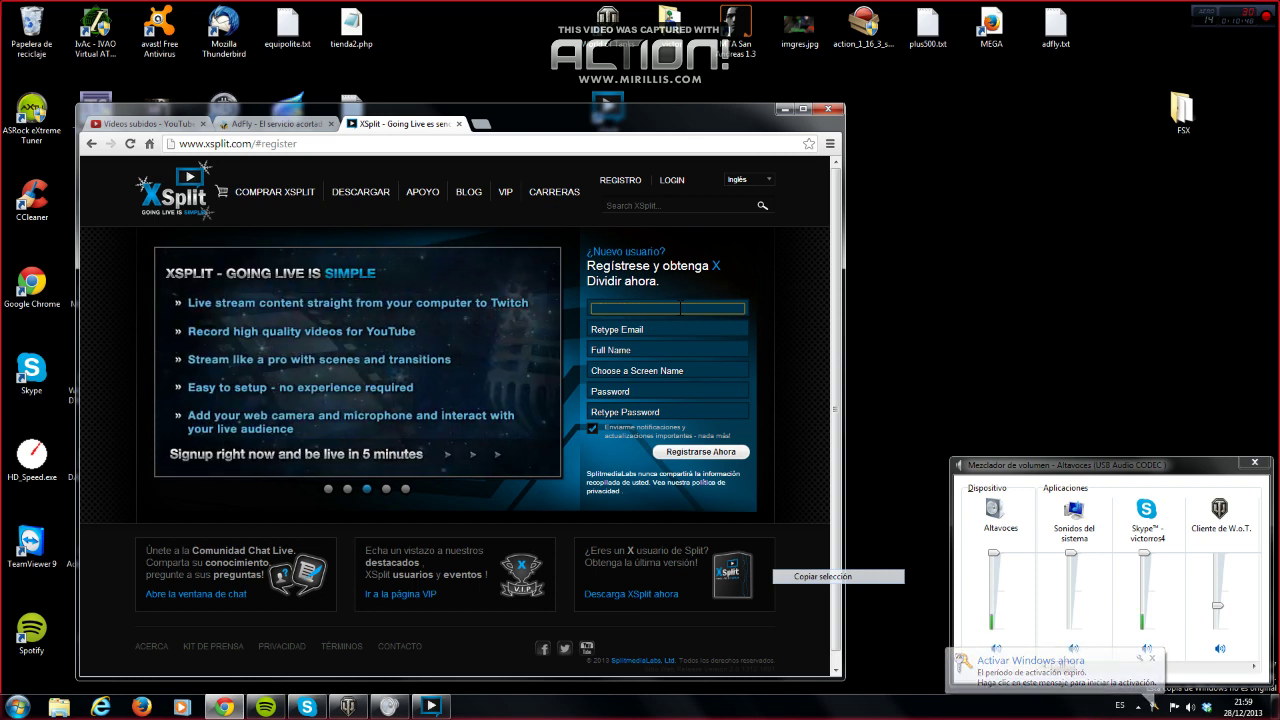
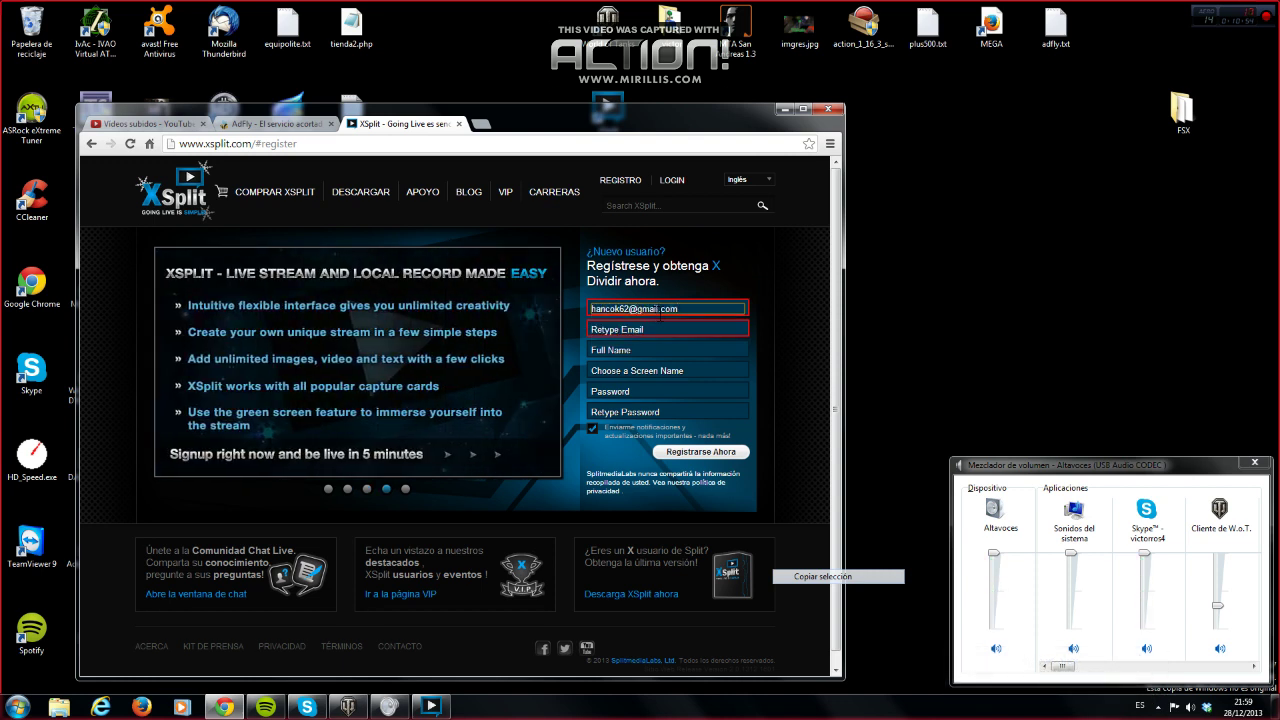
Repeat the e-mail in Retype Email and type the user's full name.
{"action": "left_click", "coordinate": [656, 328]}
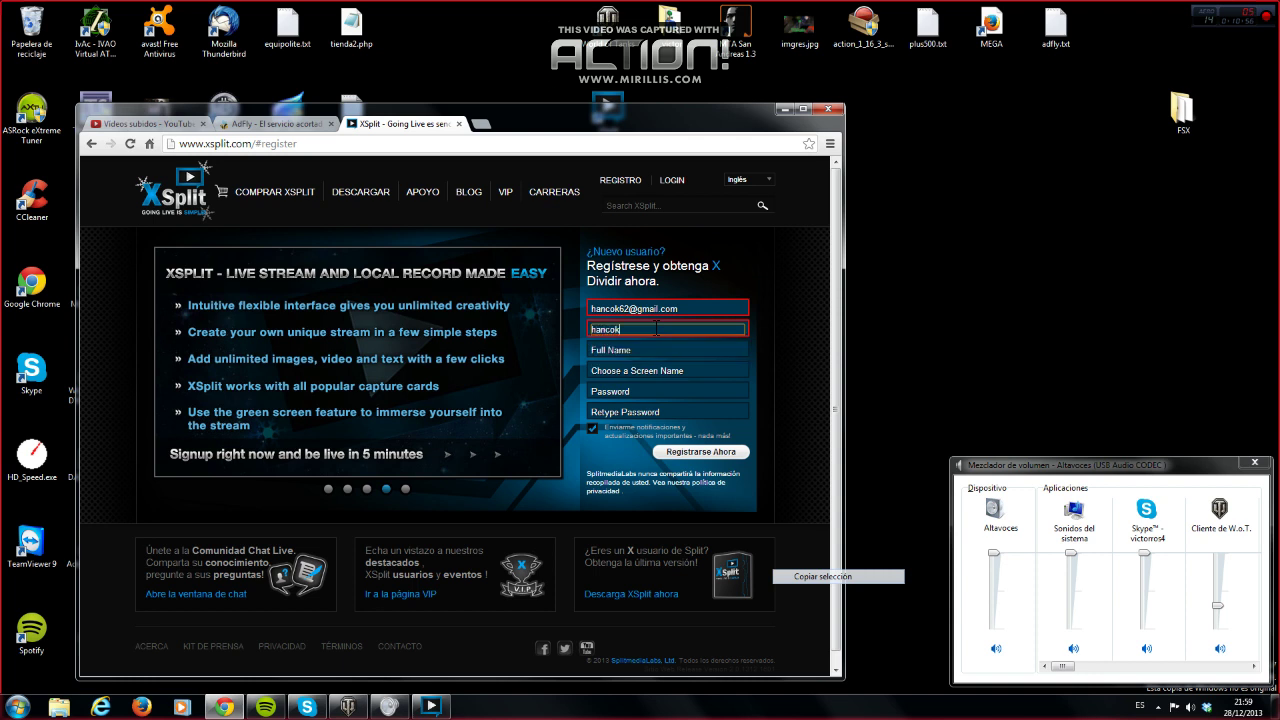
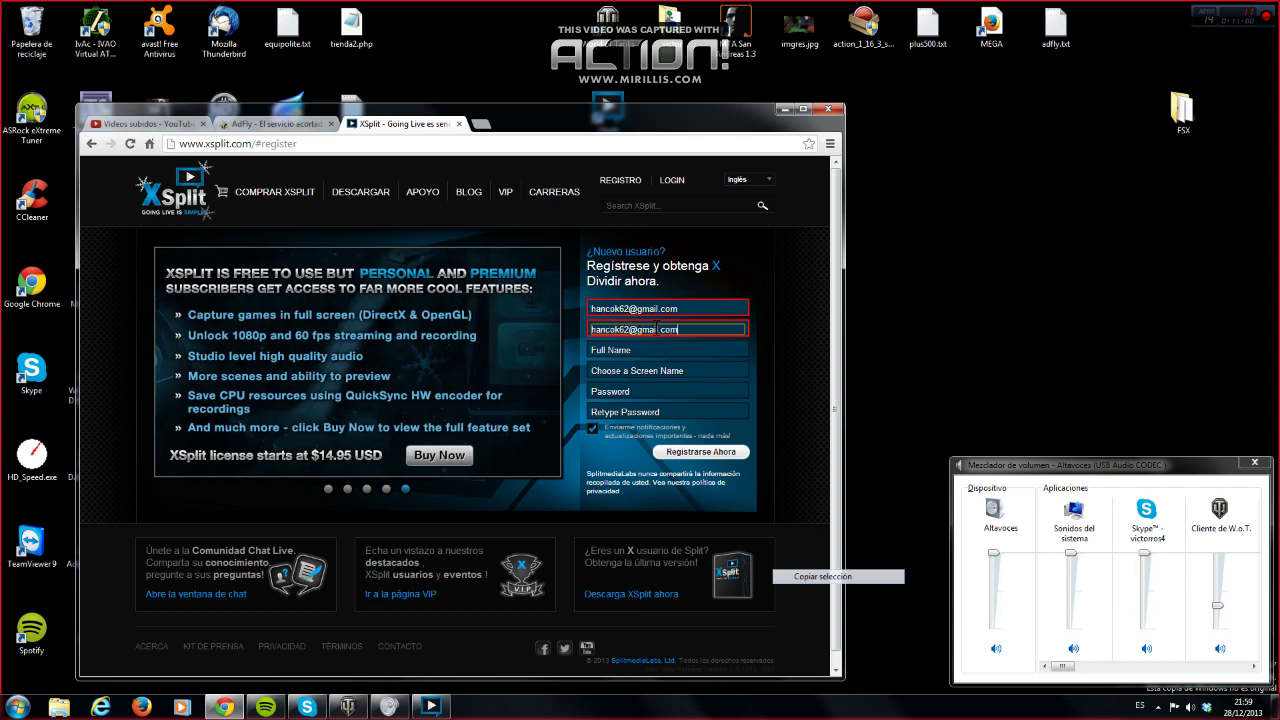
{"action": "left_click", "coordinate": [668, 354]}
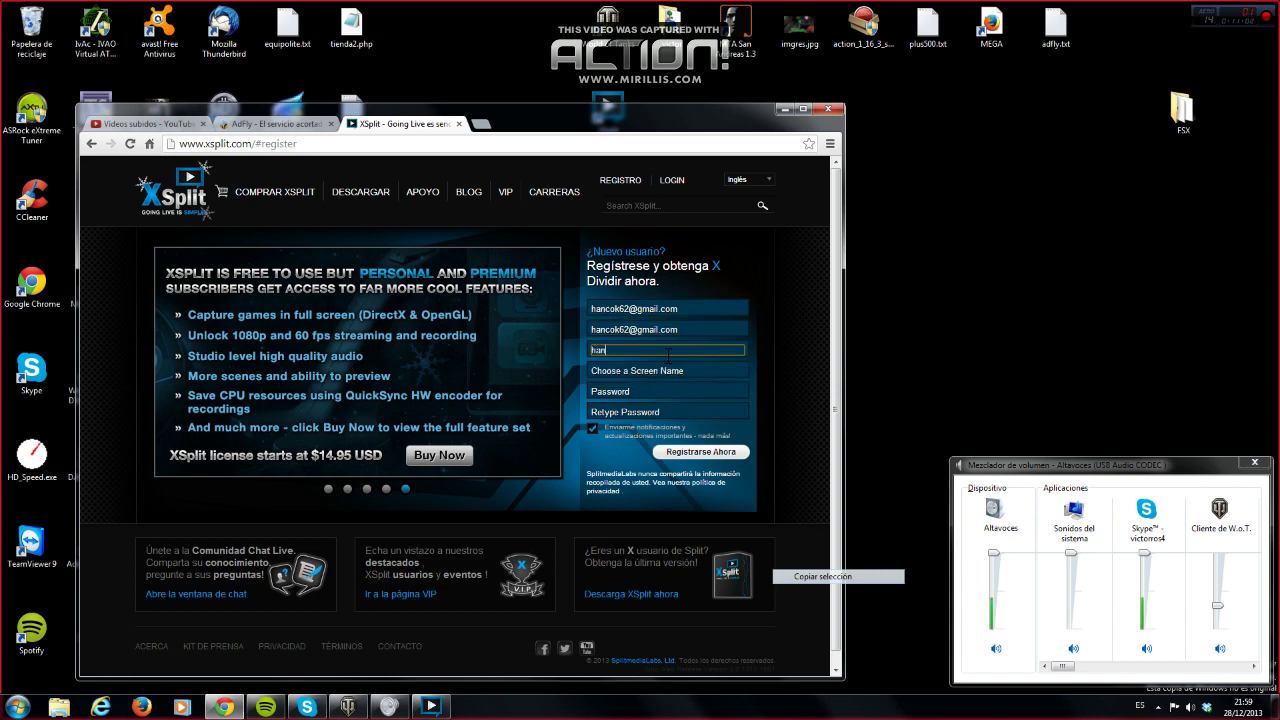
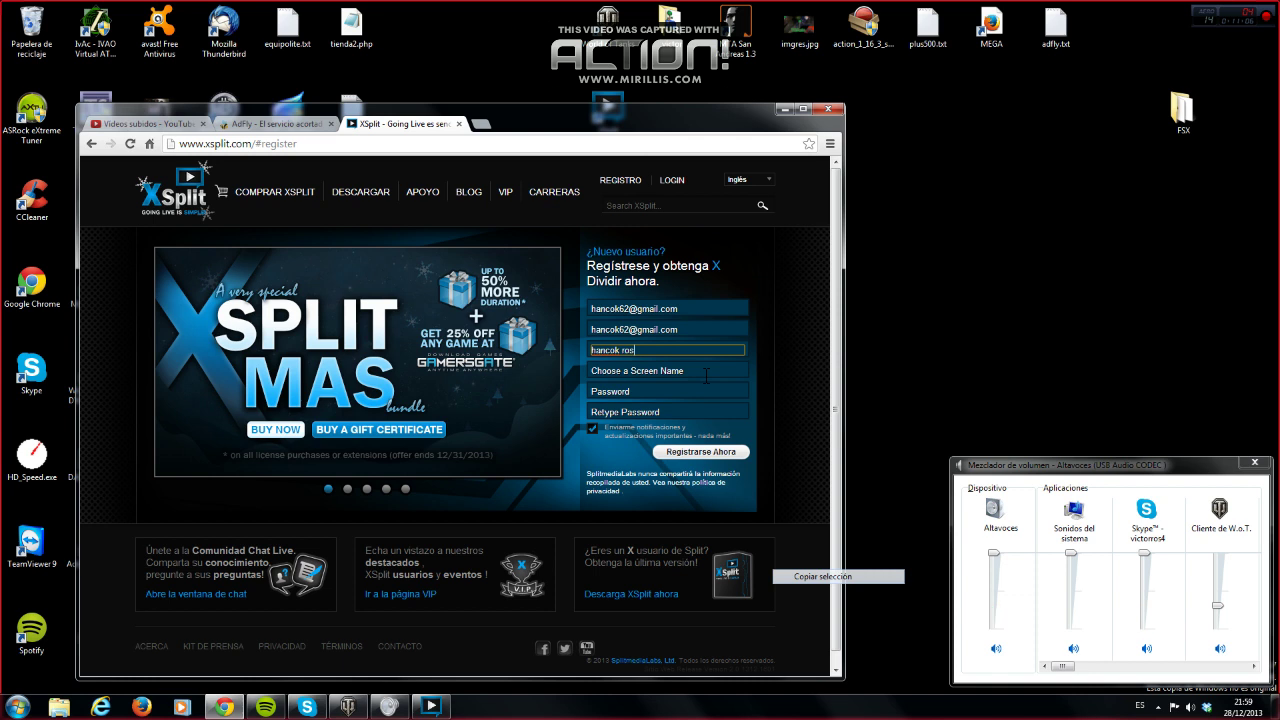
{"action": "left_click", "coordinate": [706, 375]}
{"action": "left_click", "coordinate": [686, 348]}
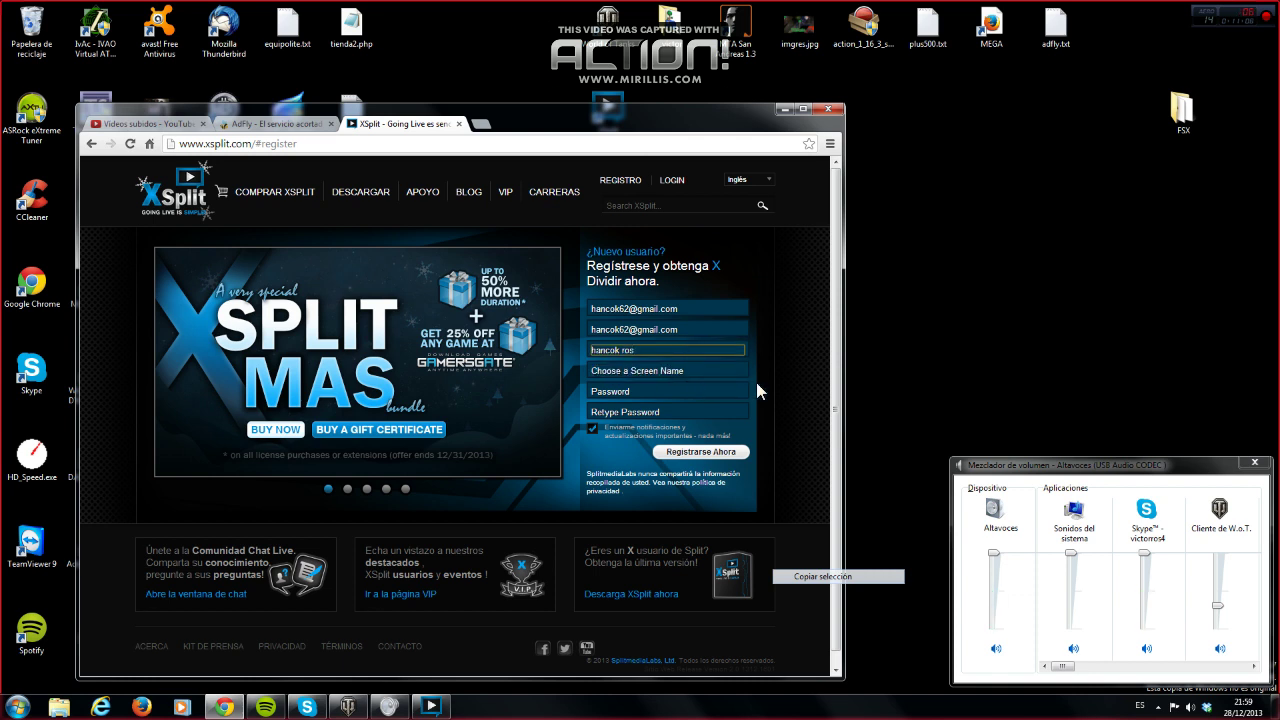